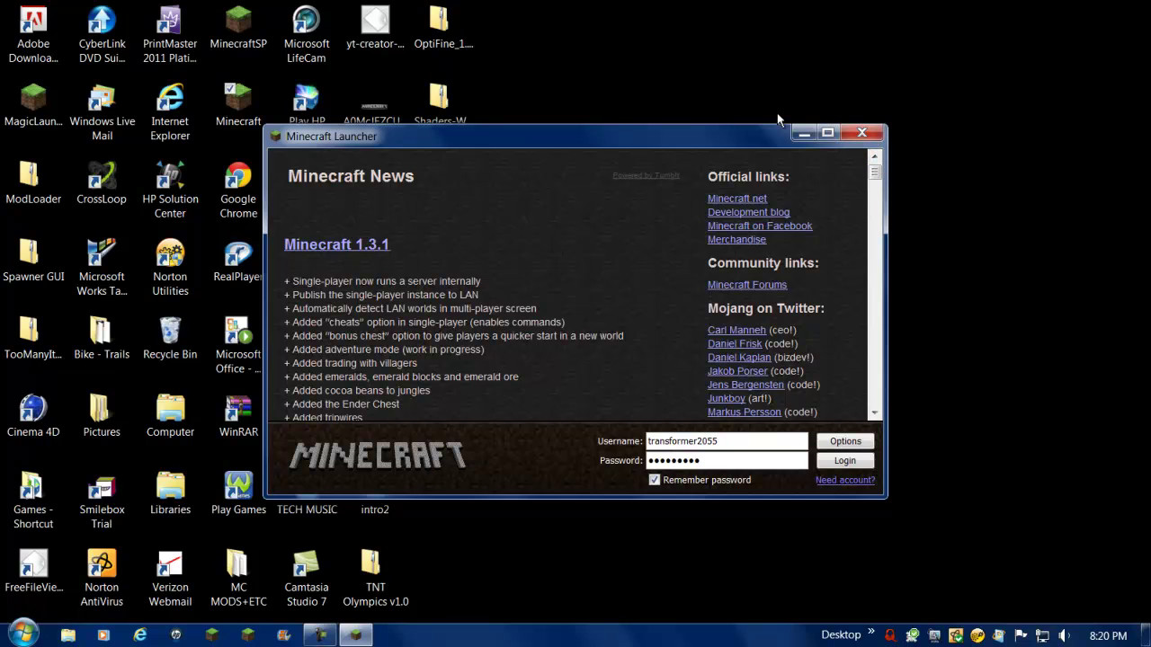
Step: Close the Minecraft Launcher and run MagicLauncher_0.9.8.exe from the desktop
{"action": "left_click", "coordinate": [861, 134]}
{"action": "double_click", "coordinate": [56, 124]}
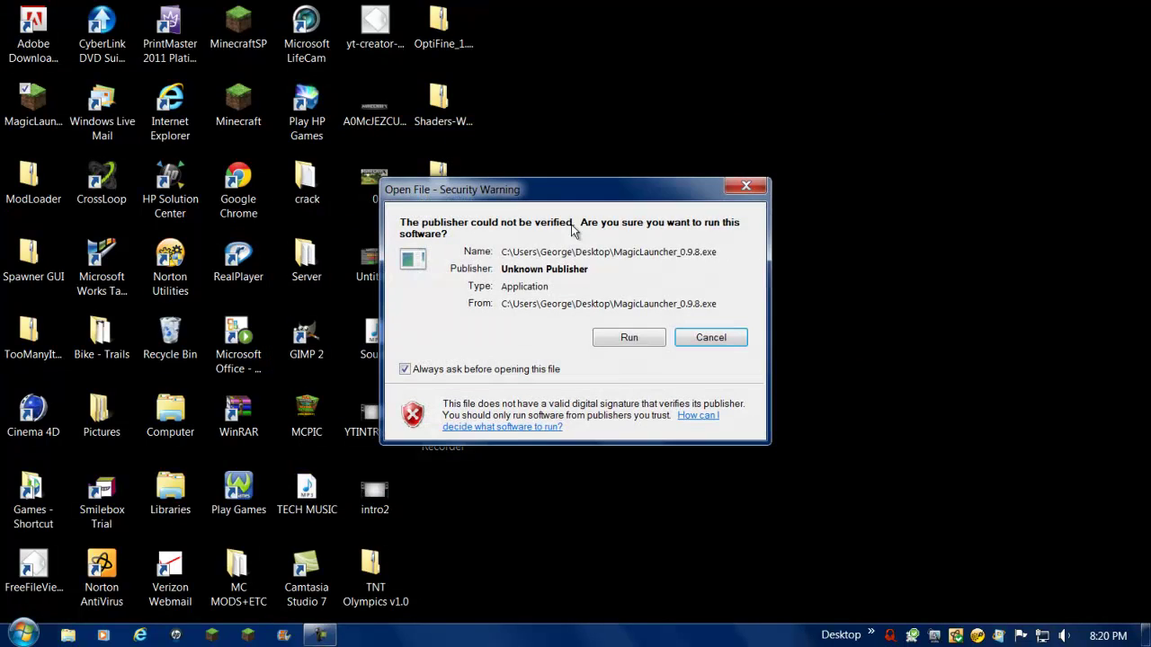
{"action": "left_click", "coordinate": [652, 341]}
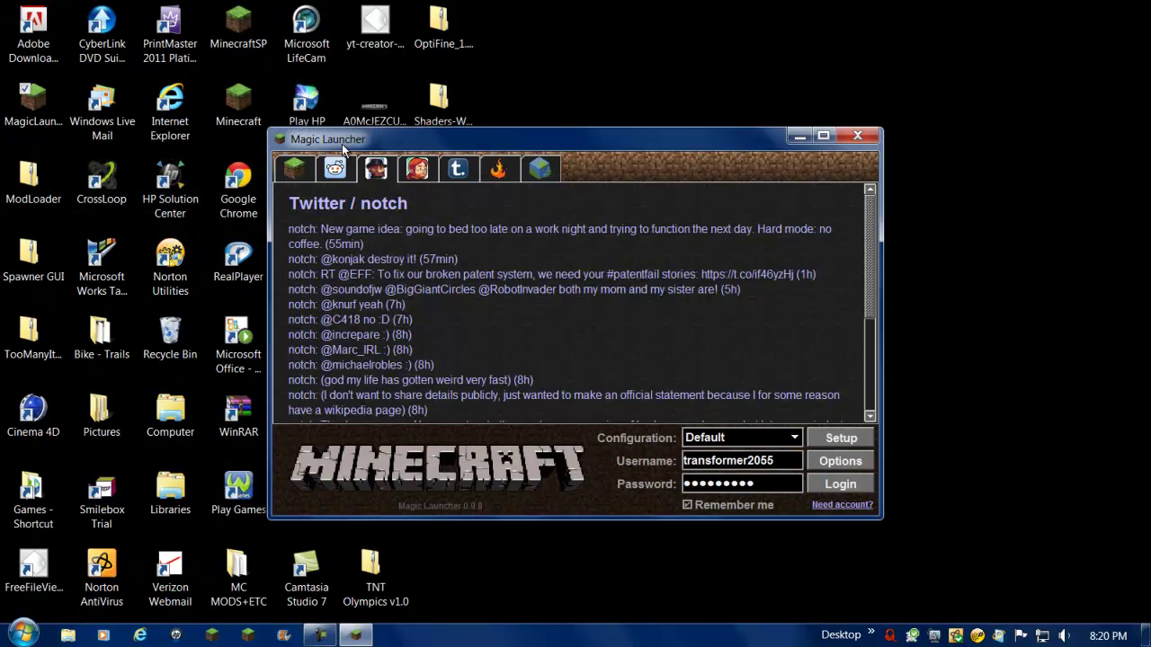
Step: Look over the Minecraft News page and check the list of available configurations
{"action": "left_click", "coordinate": [298, 168]}
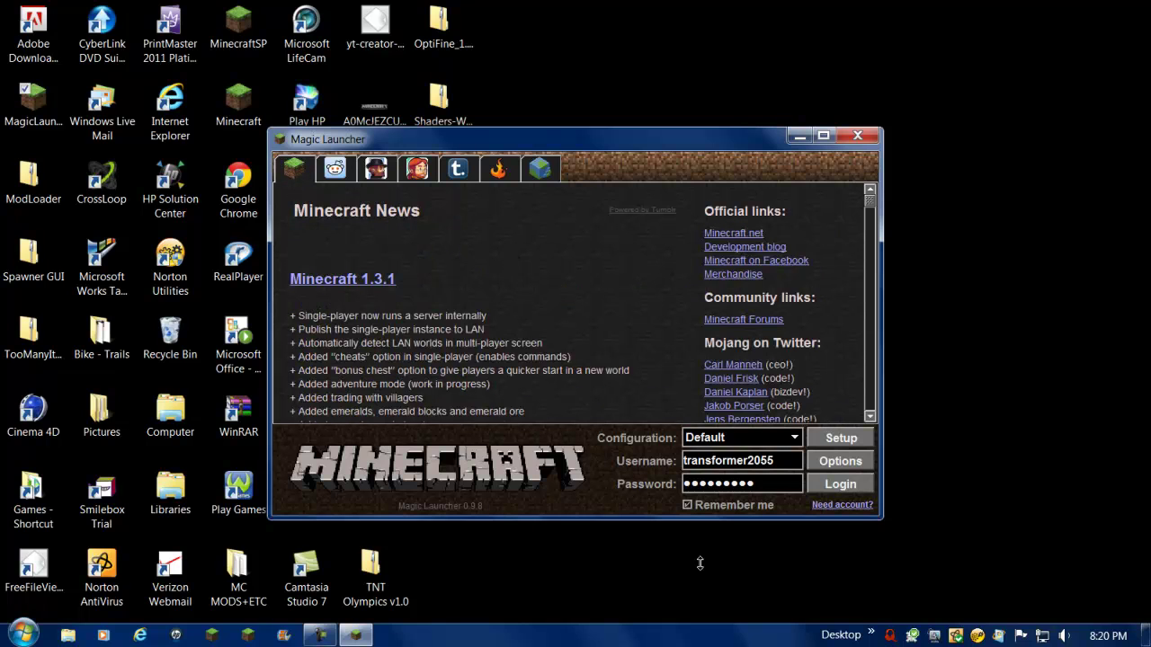
{"action": "scroll", "coordinate": [443, 322], "scroll_direction": "down", "scroll_amount": 5}
{"action": "scroll", "coordinate": [444, 314], "scroll_direction": "up", "scroll_amount": 5}
{"action": "left_click", "coordinate": [786, 437]}
{"action": "left_click", "coordinate": [792, 439]}
{"action": "left_click", "coordinate": [792, 439]}
{"action": "left_click", "coordinate": [791, 439]}
{"action": "left_click", "coordinate": [766, 440]}
{"action": "left_click", "coordinate": [760, 447]}
Step: Look through the reddit, Notch and jeb_ Twitter, Word of Notch and 1.3.2 update news feeds
{"action": "left_click", "coordinate": [342, 179]}
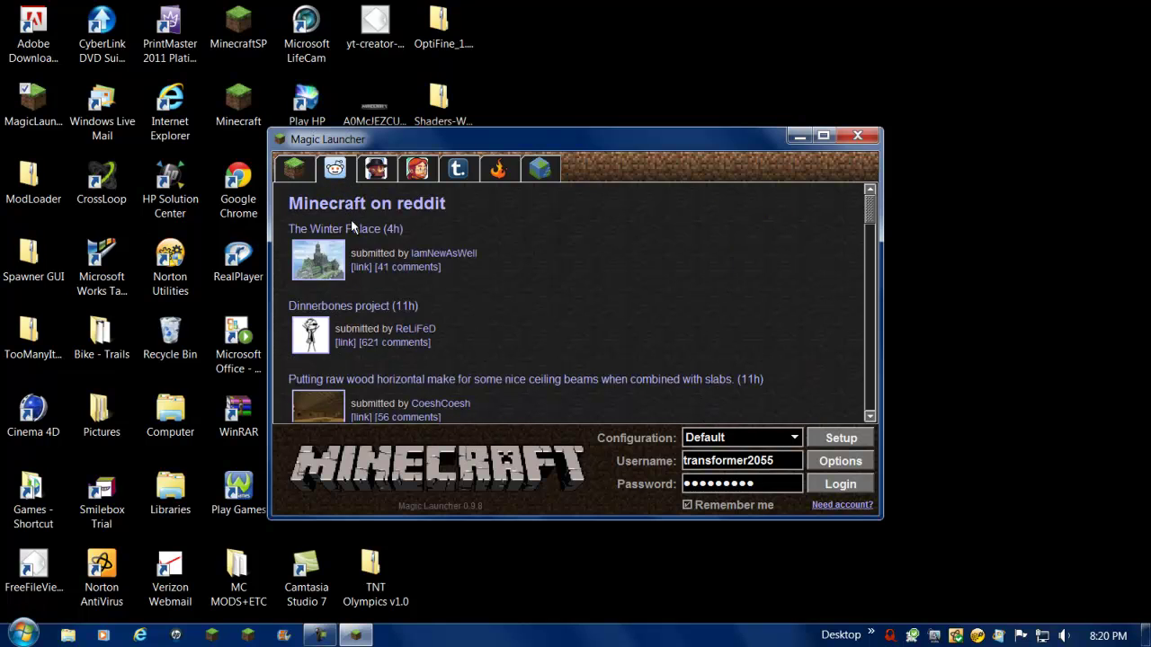
{"action": "left_click", "coordinate": [385, 176]}
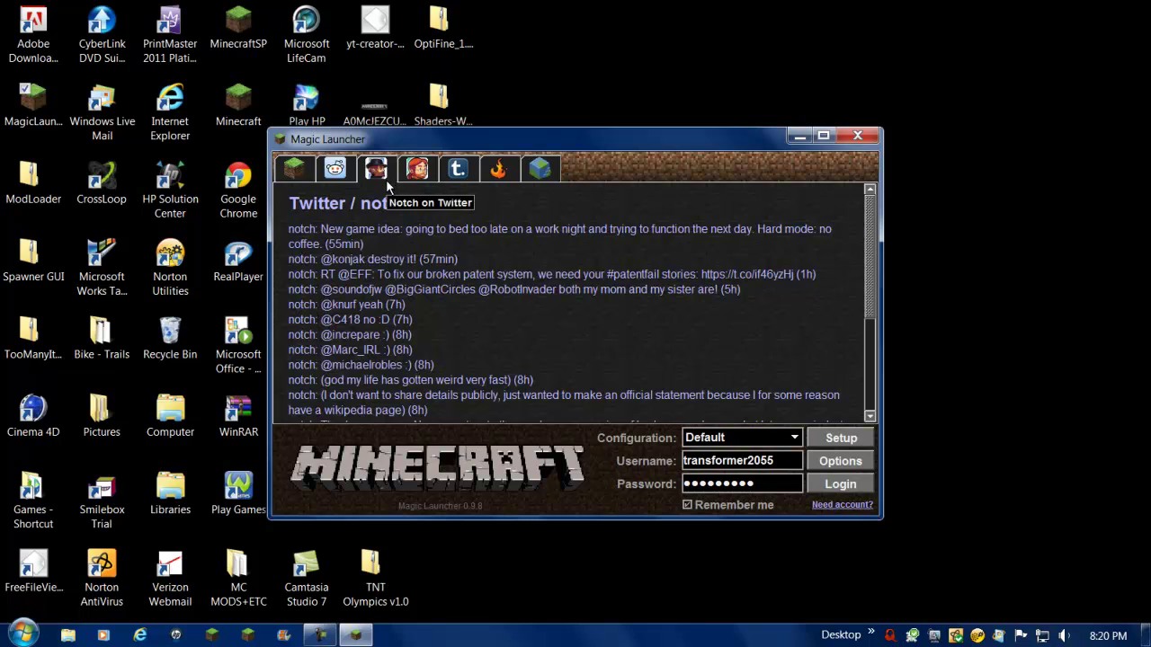
{"action": "left_click", "coordinate": [418, 173]}
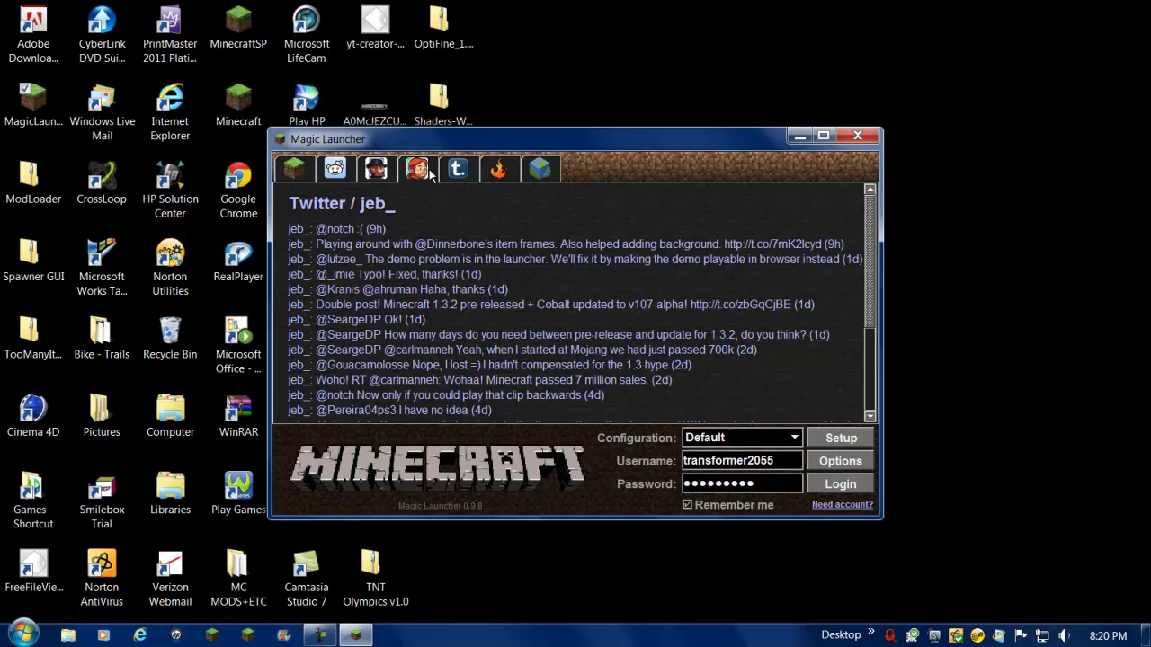
{"action": "left_click", "coordinate": [466, 171]}
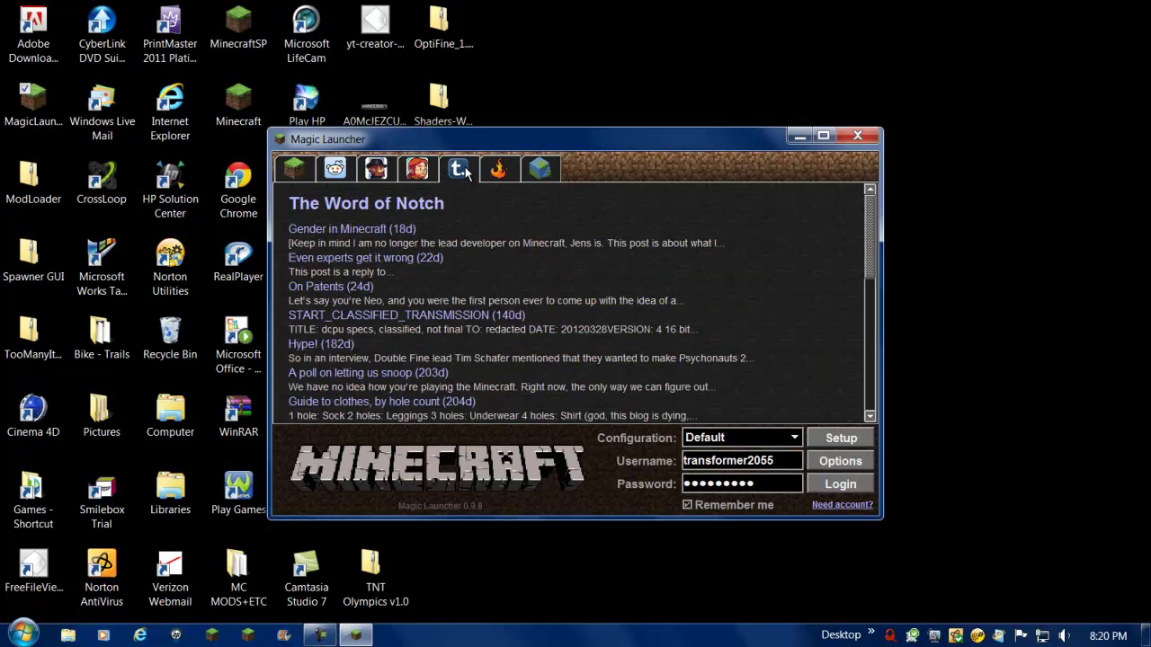
{"action": "left_click", "coordinate": [504, 174]}
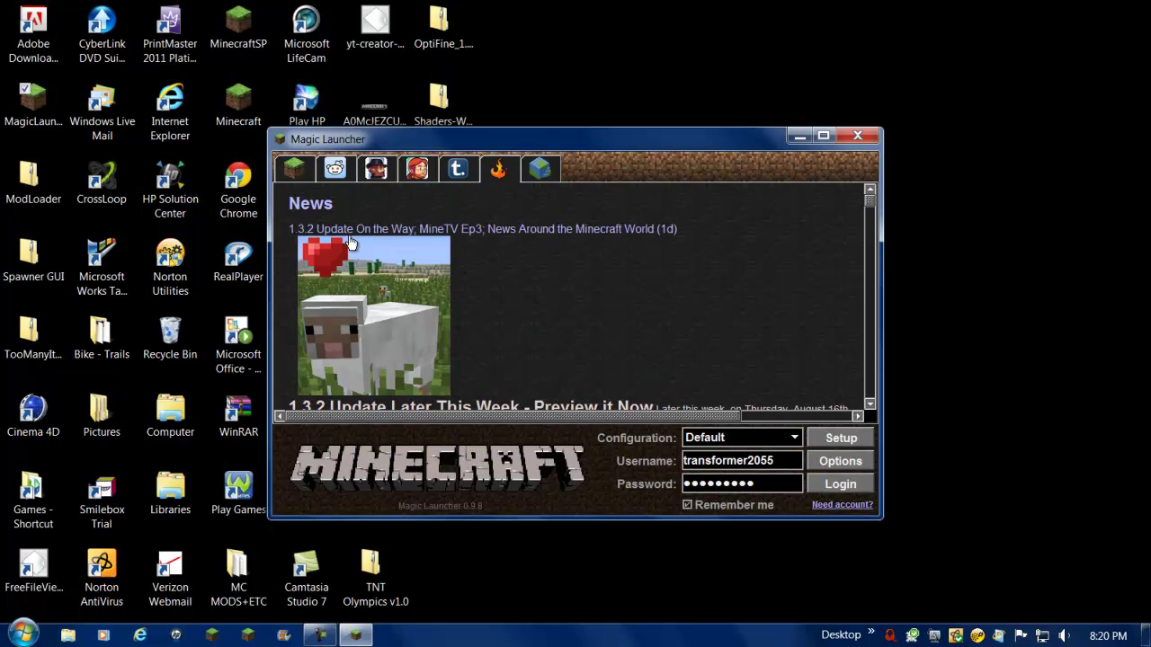
{"action": "scroll", "coordinate": [562, 263], "scroll_direction": "down", "scroll_amount": 3}
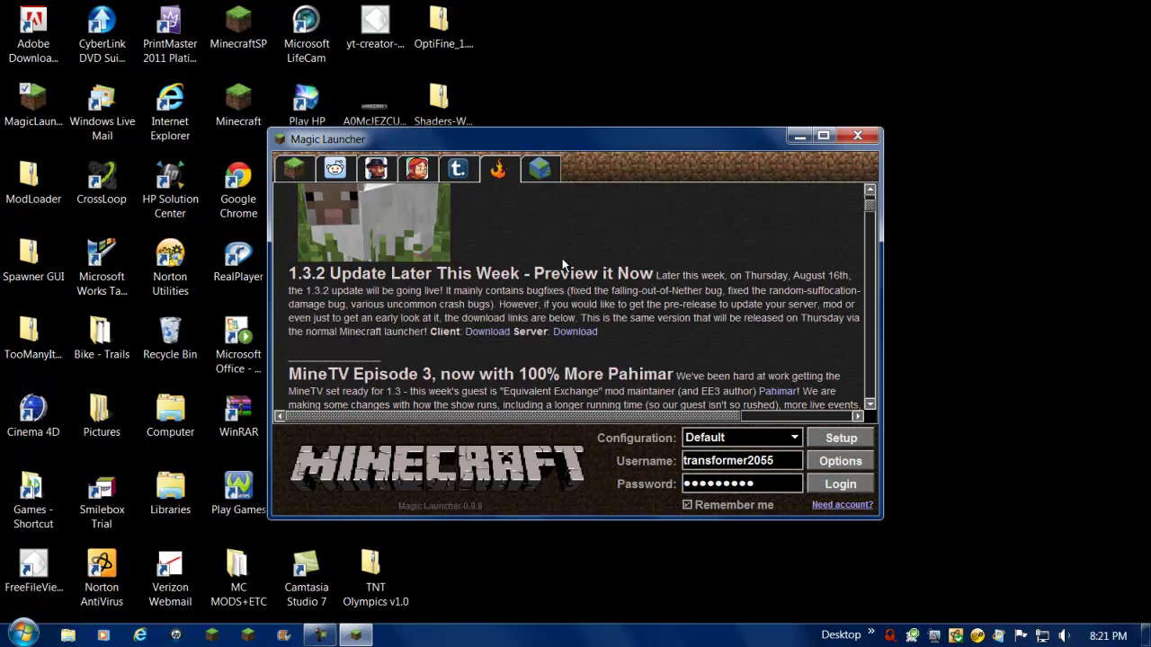
{"action": "scroll", "coordinate": [520, 256], "scroll_direction": "down", "scroll_amount": 2}
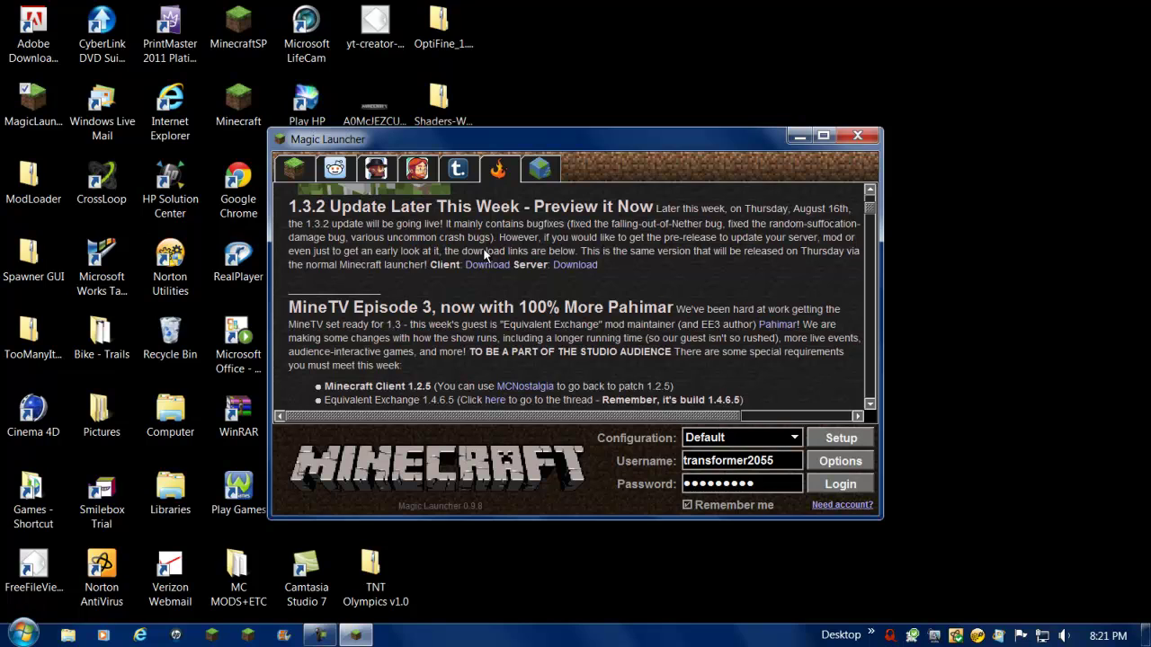
{"action": "scroll", "coordinate": [503, 288], "scroll_direction": "up", "scroll_amount": 5}
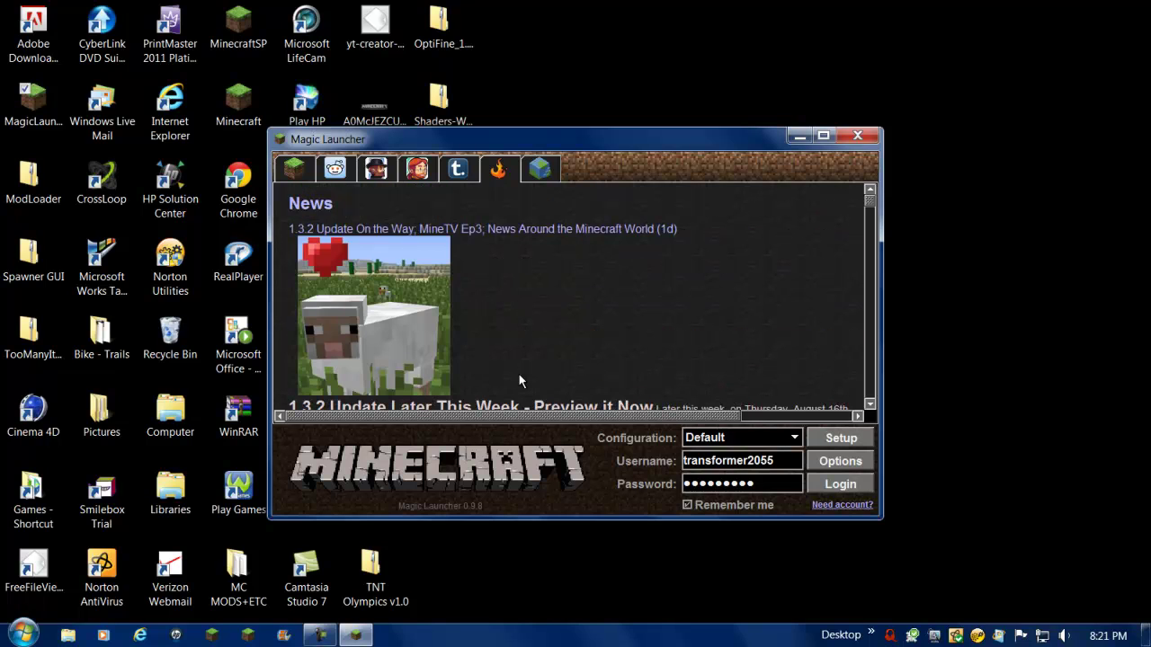
{"action": "left_click", "coordinate": [539, 169]}
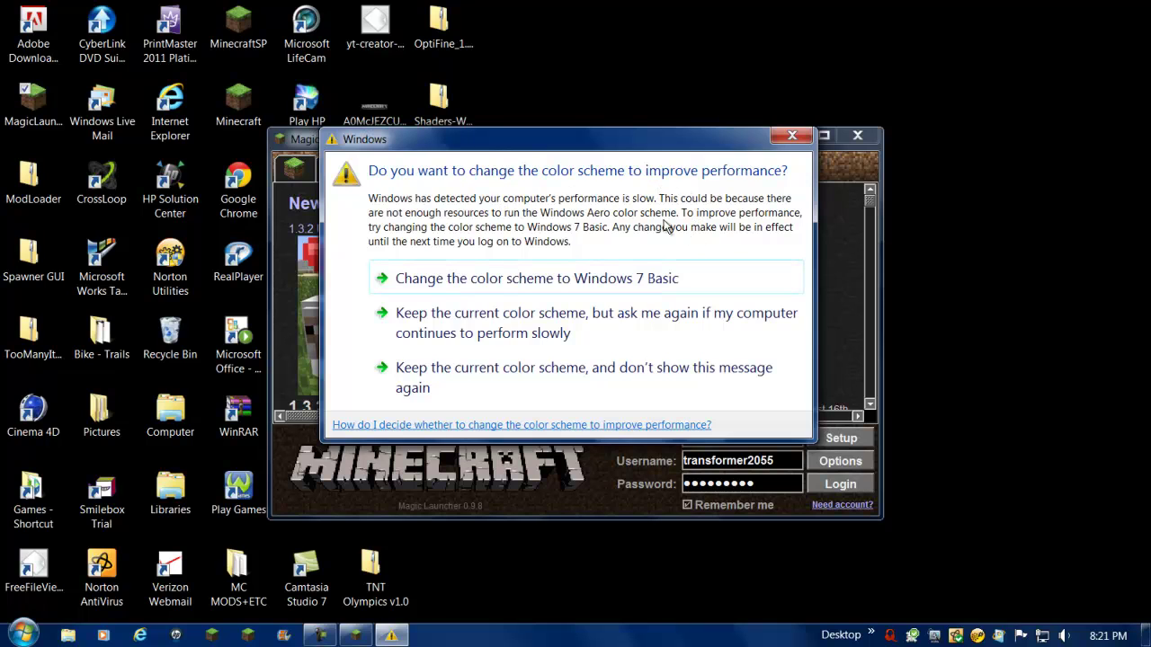
Step: Dismiss the Windows color scheme prompt and look over the 1.3.2 update news again
{"action": "left_click", "coordinate": [792, 135]}
{"action": "scroll", "coordinate": [509, 290], "scroll_direction": "down", "scroll_amount": 3}
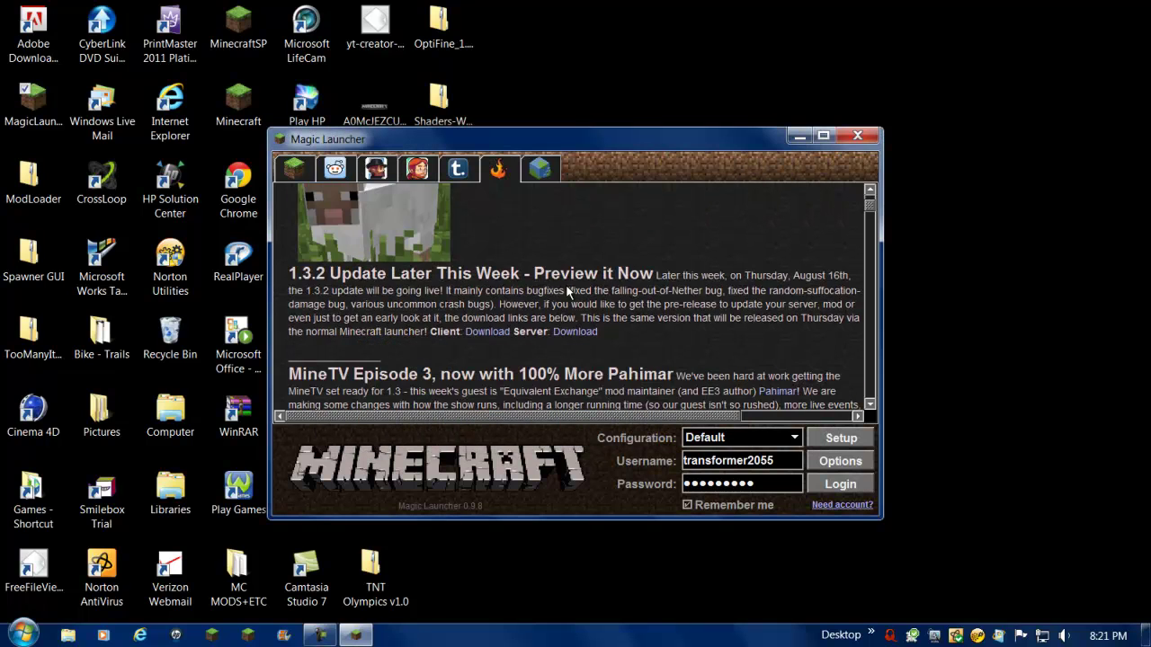
{"action": "scroll", "coordinate": [612, 258], "scroll_direction": "up", "scroll_amount": 2}
{"action": "scroll", "coordinate": [861, 229], "scroll_direction": "down", "scroll_amount": 1}
{"action": "scroll", "coordinate": [809, 288], "scroll_direction": "up", "scroll_amount": 3}
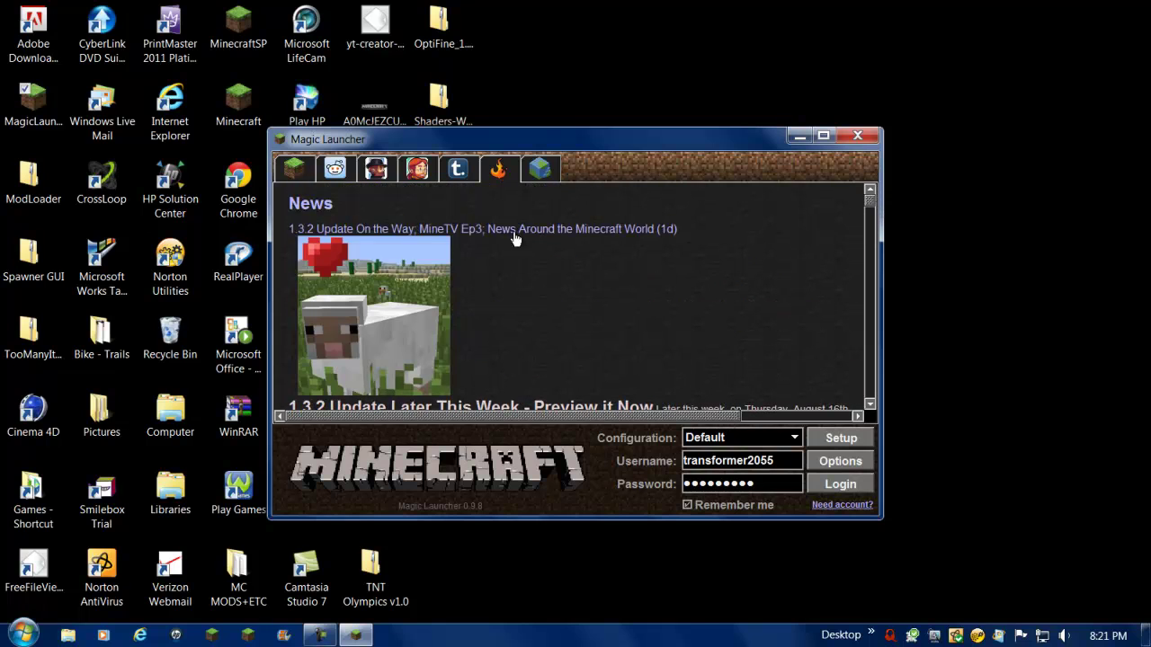
Step: Close Magic Launcher and start it again
{"action": "left_click", "coordinate": [428, 178]}
{"action": "left_click", "coordinate": [849, 137]}
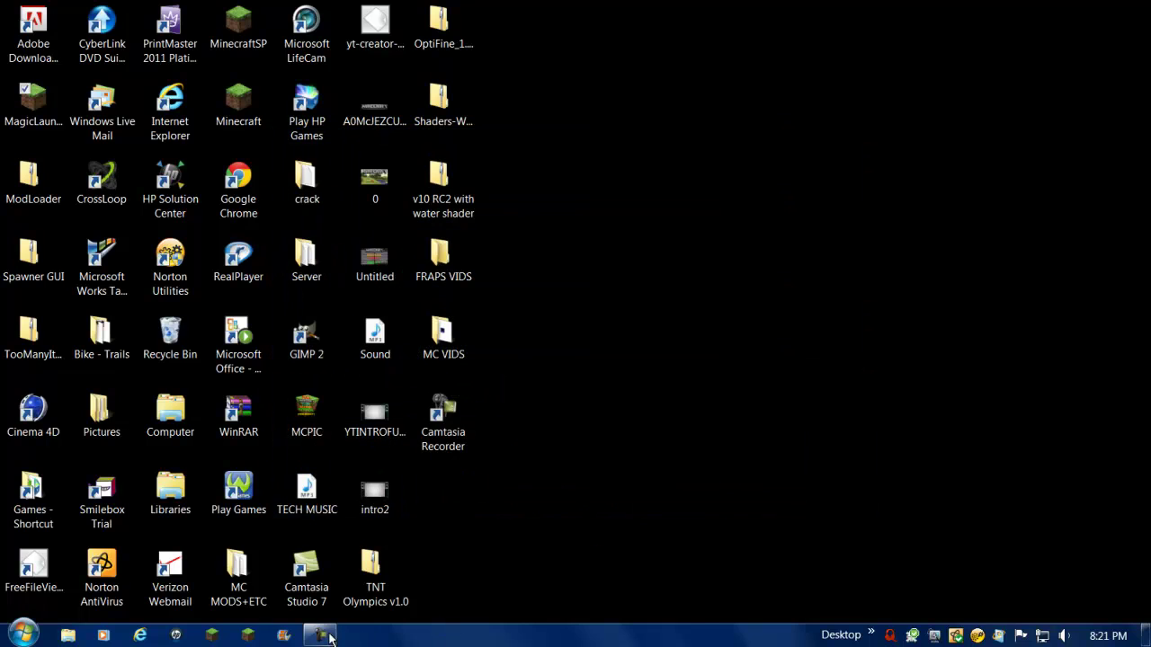
{"action": "left_click", "coordinate": [247, 635]}
{"action": "left_click", "coordinate": [647, 339]}
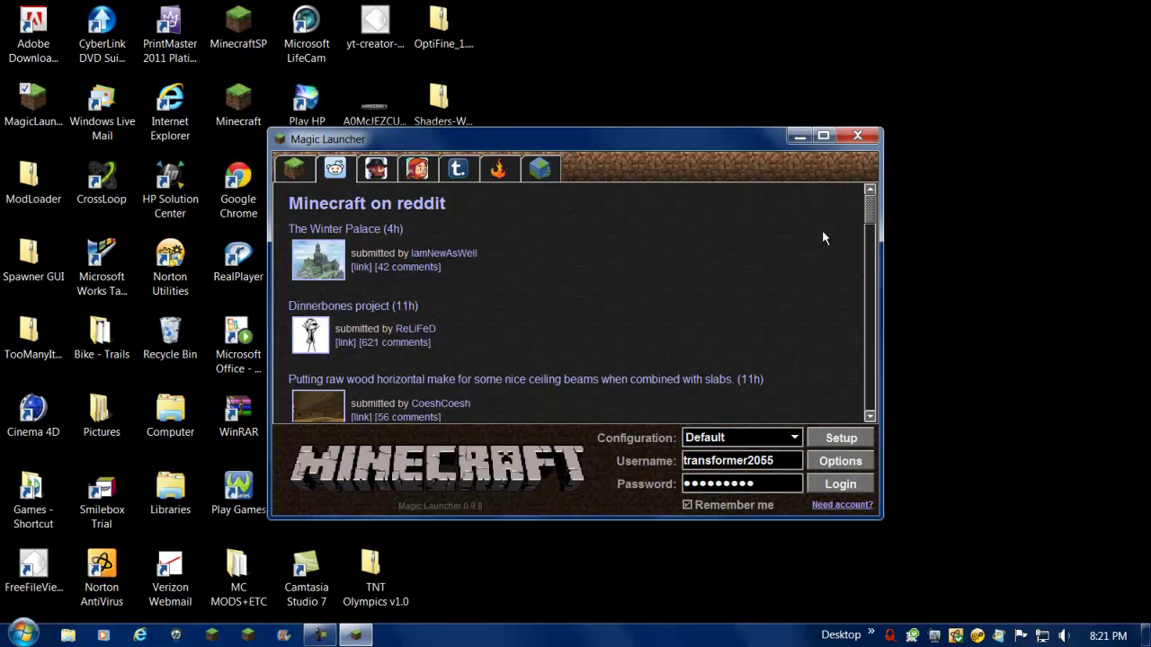
Step: Look through the launcher's feeds and return to the Minecraft News page
{"action": "left_click", "coordinate": [463, 178]}
{"action": "left_click", "coordinate": [349, 170]}
{"action": "left_click", "coordinate": [306, 177]}
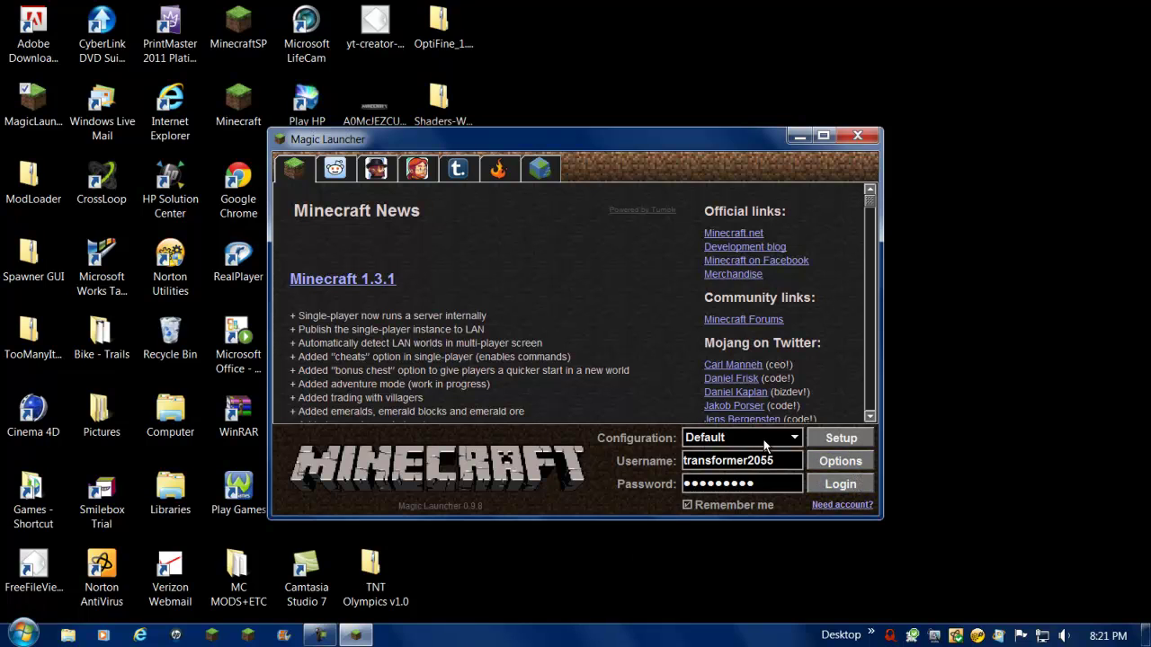
Step: Open the setup of the Default configuration, review its advanced settings and return to the mod list
{"action": "left_click", "coordinate": [836, 439]}
{"action": "left_click", "coordinate": [848, 437]}
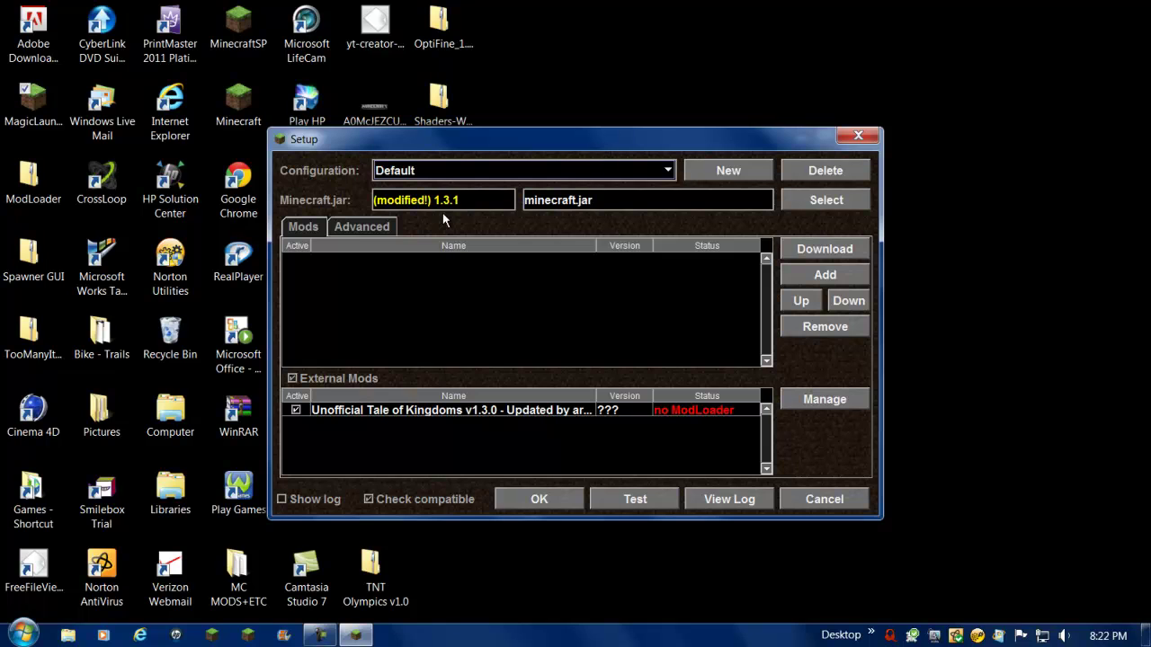
{"action": "left_click", "coordinate": [359, 229]}
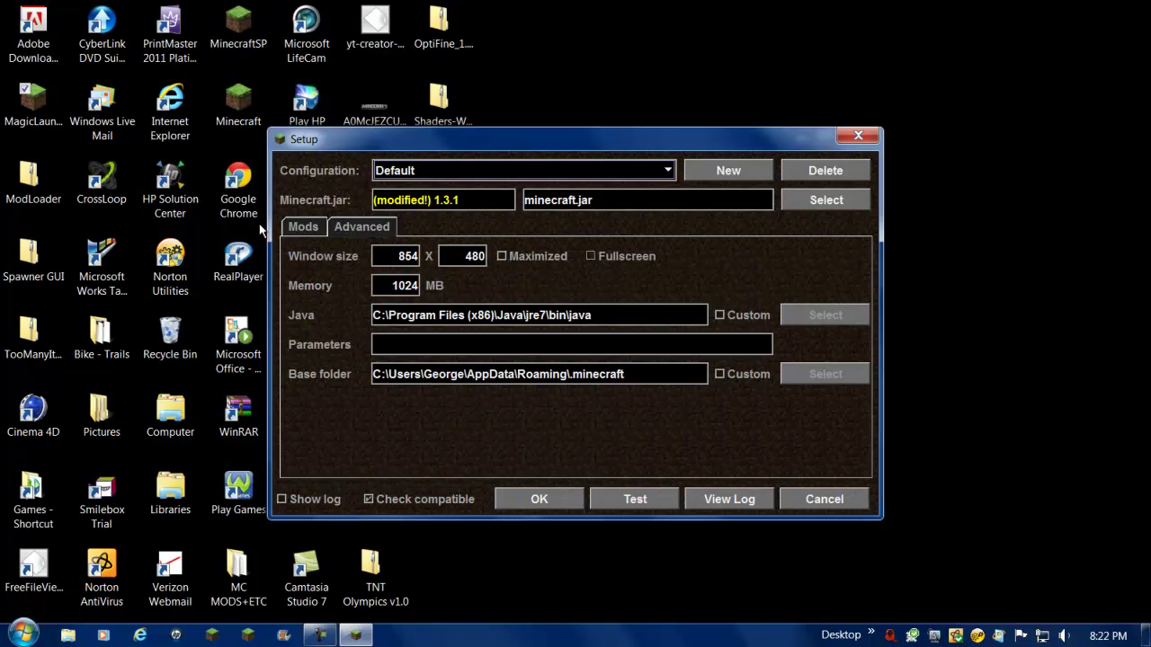
{"action": "left_click", "coordinate": [300, 228]}
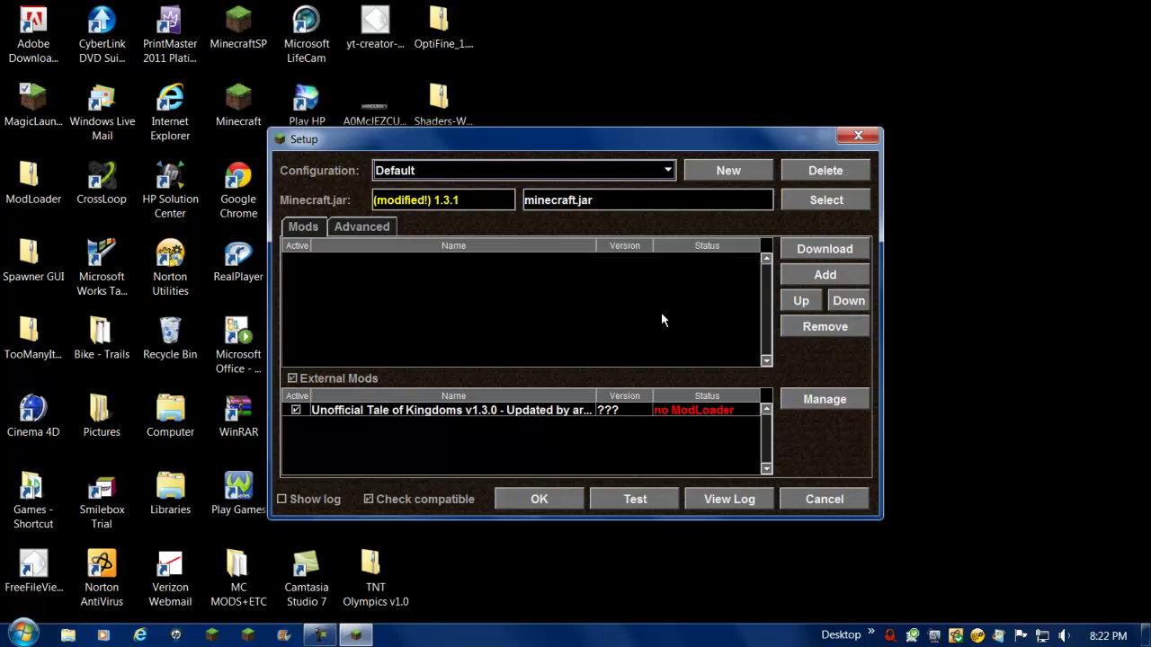
Step: Add ModLoader.zip from the Desktop folder to the Default configuration's mod list
{"action": "left_click", "coordinate": [813, 276]}
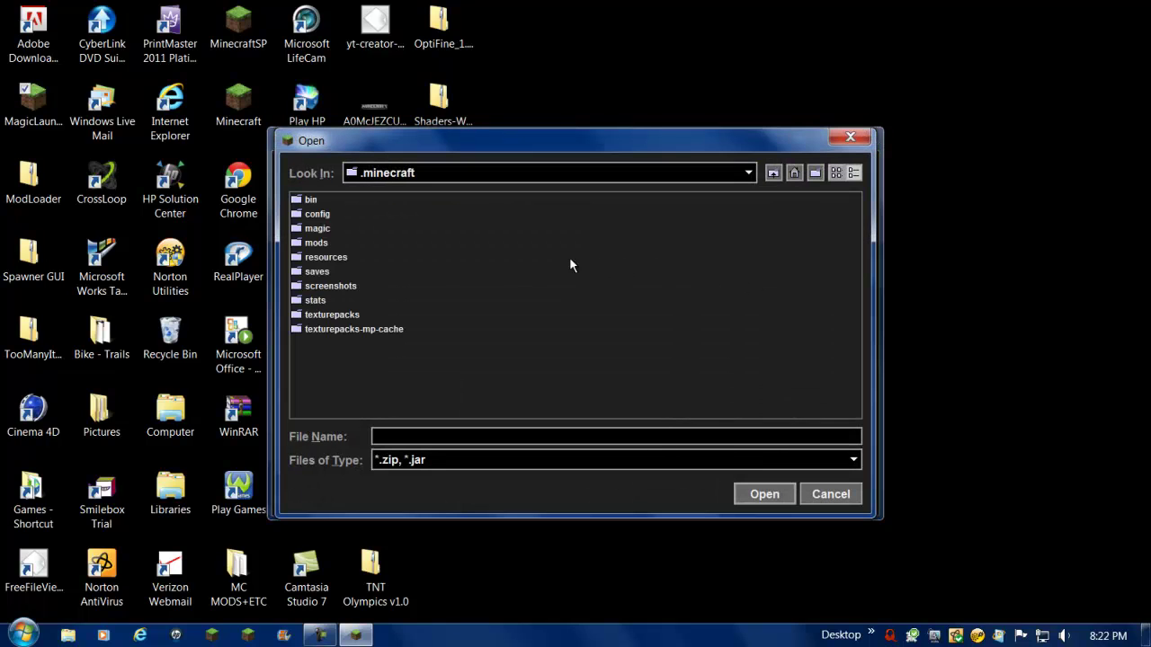
{"action": "left_click", "coordinate": [311, 202]}
{"action": "double_click", "coordinate": [311, 200]}
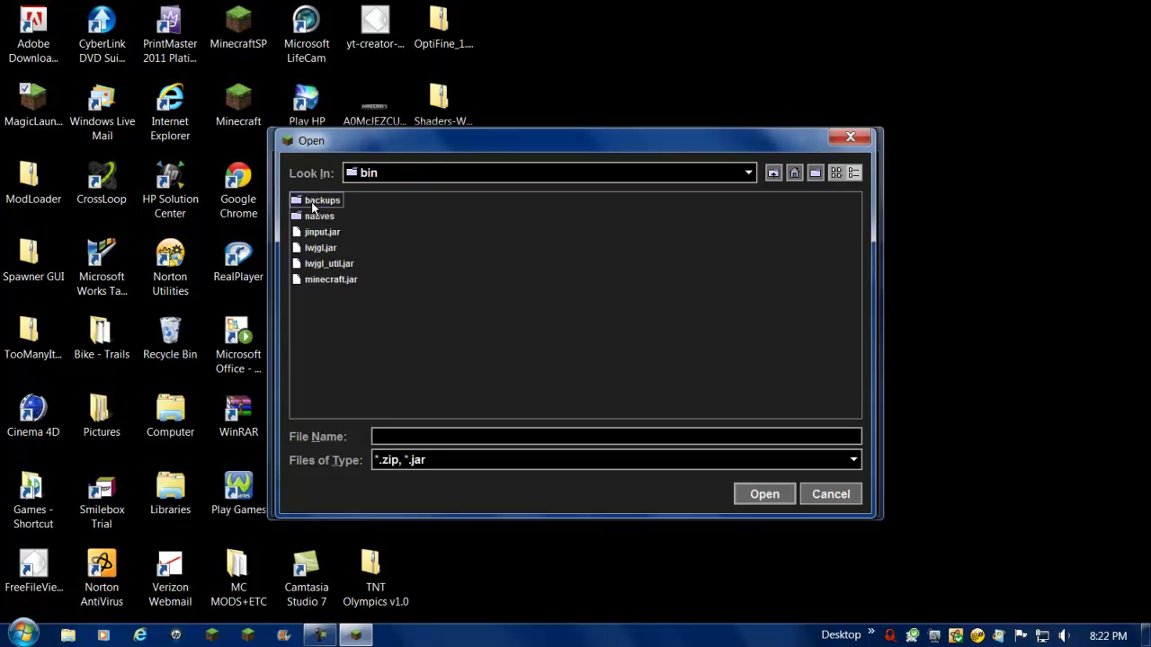
{"action": "left_click", "coordinate": [731, 175]}
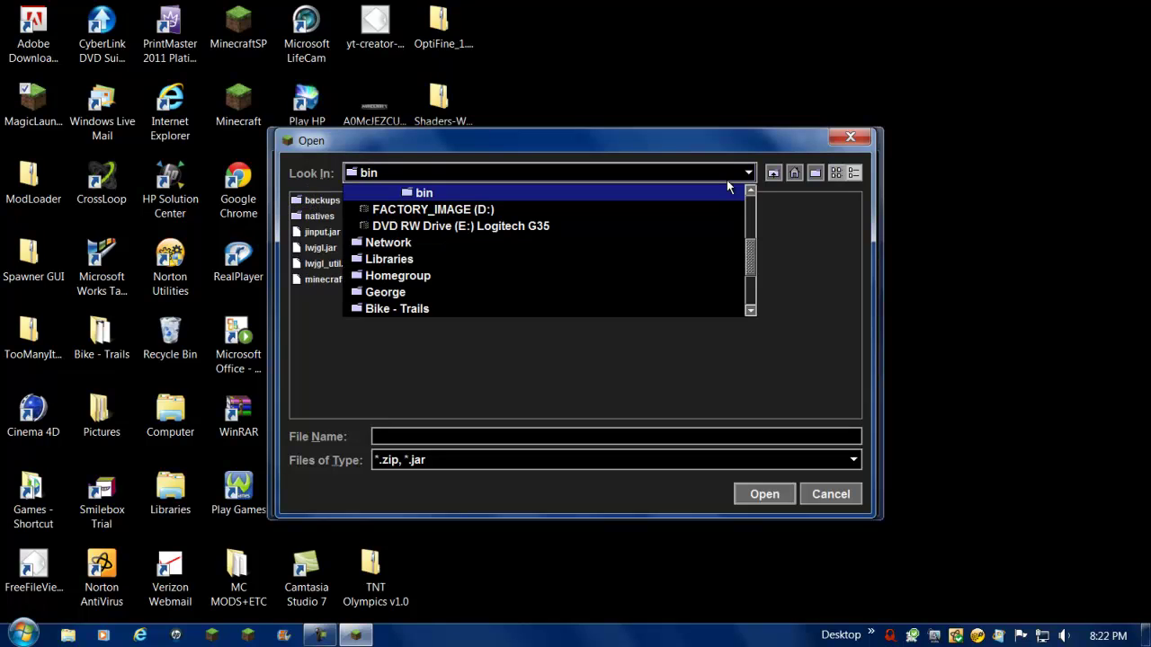
{"action": "scroll", "coordinate": [450, 243], "scroll_direction": "up", "scroll_amount": 3}
{"action": "left_click", "coordinate": [449, 209]}
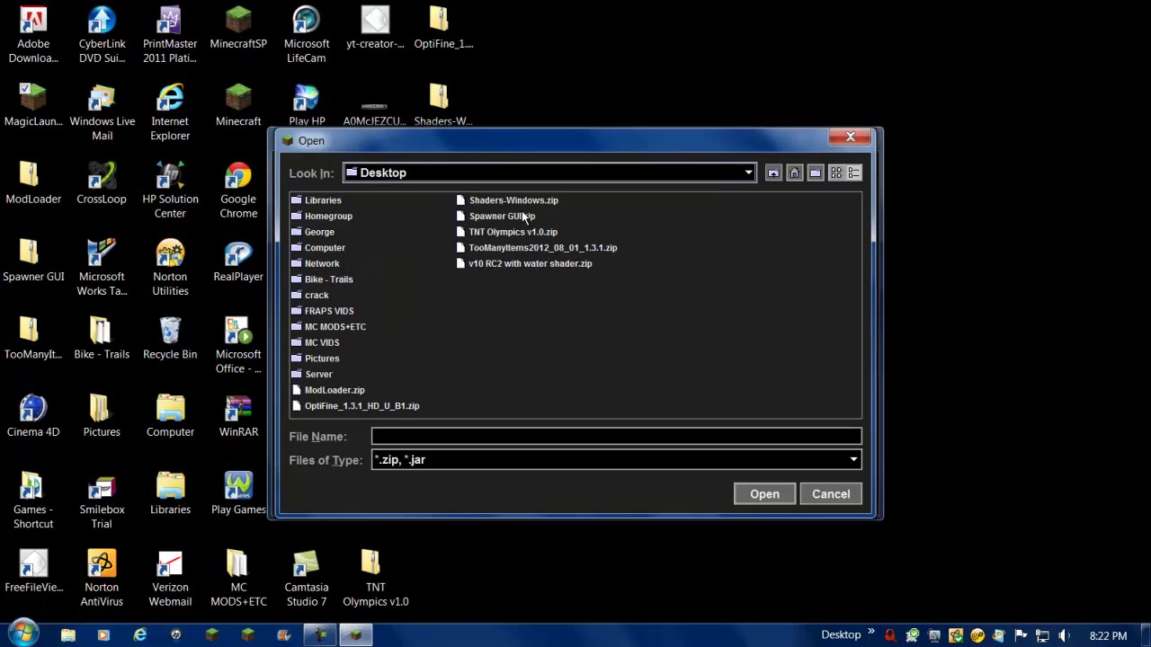
{"action": "double_click", "coordinate": [346, 393]}
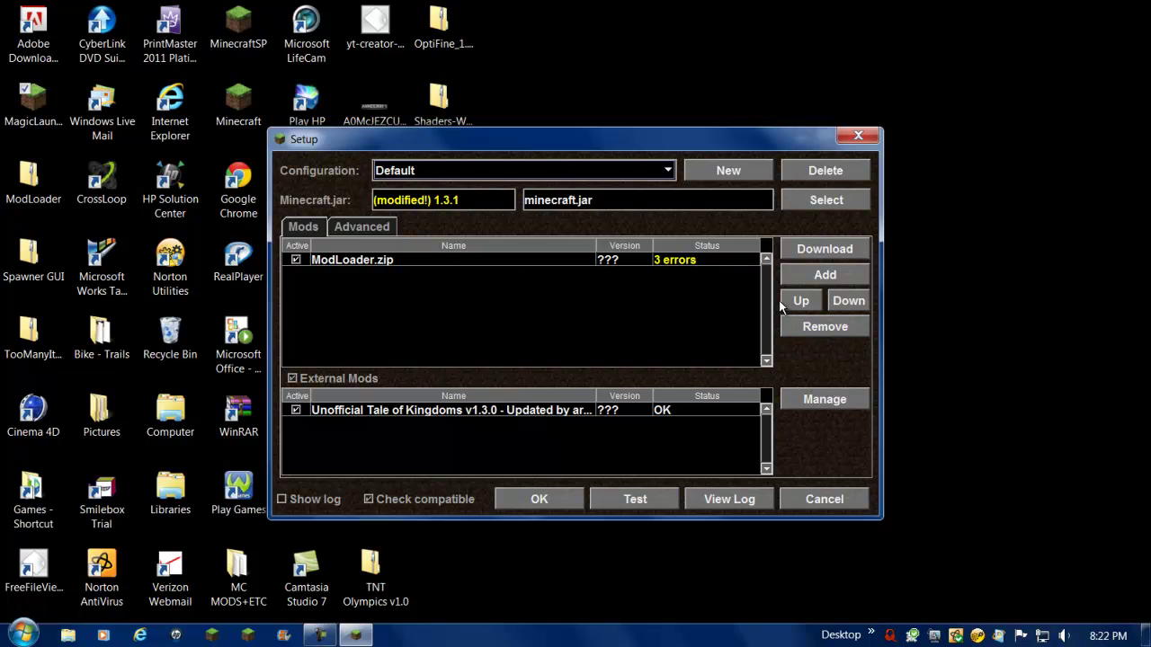
Step: Add OptiFine_1.3.1_HD_U_B1.zip, TooManyItems2012_08_01_1.3.1.zip and Spawner GUI.zip to the mod list
{"action": "left_click", "coordinate": [820, 278]}
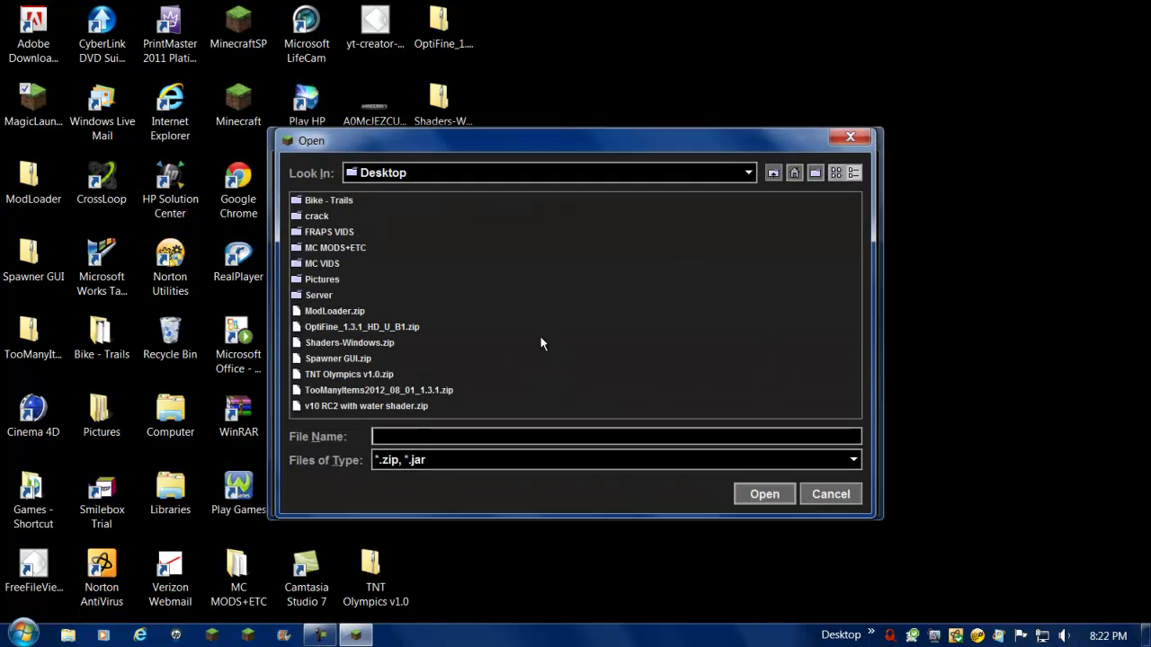
{"action": "double_click", "coordinate": [356, 329]}
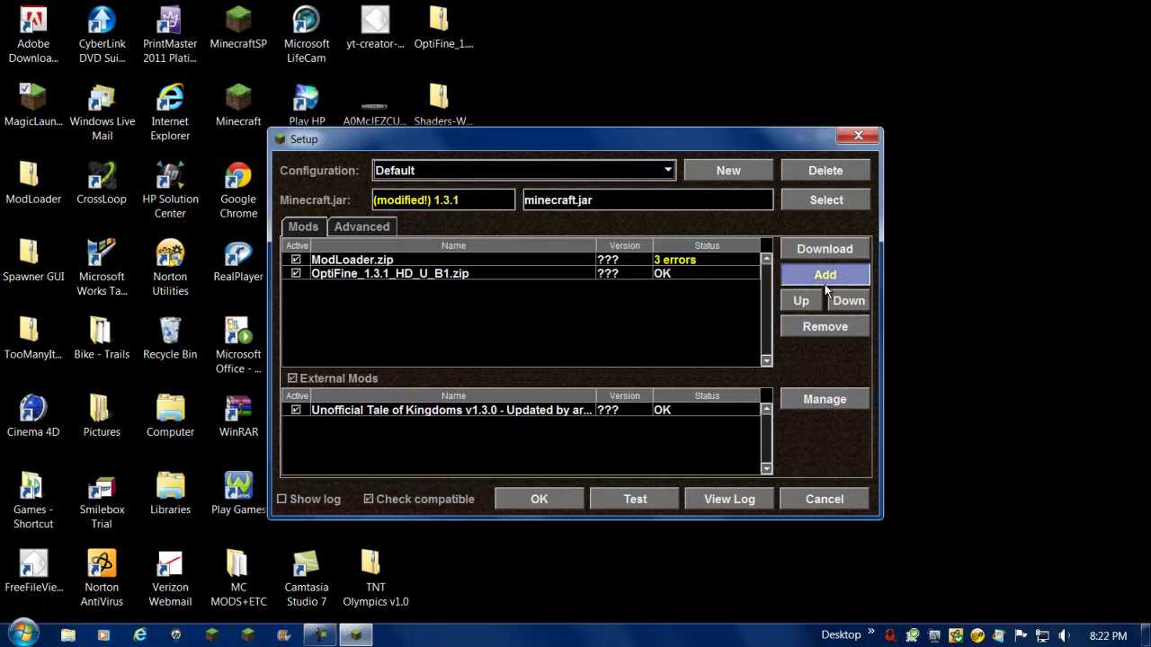
{"action": "left_click", "coordinate": [825, 275]}
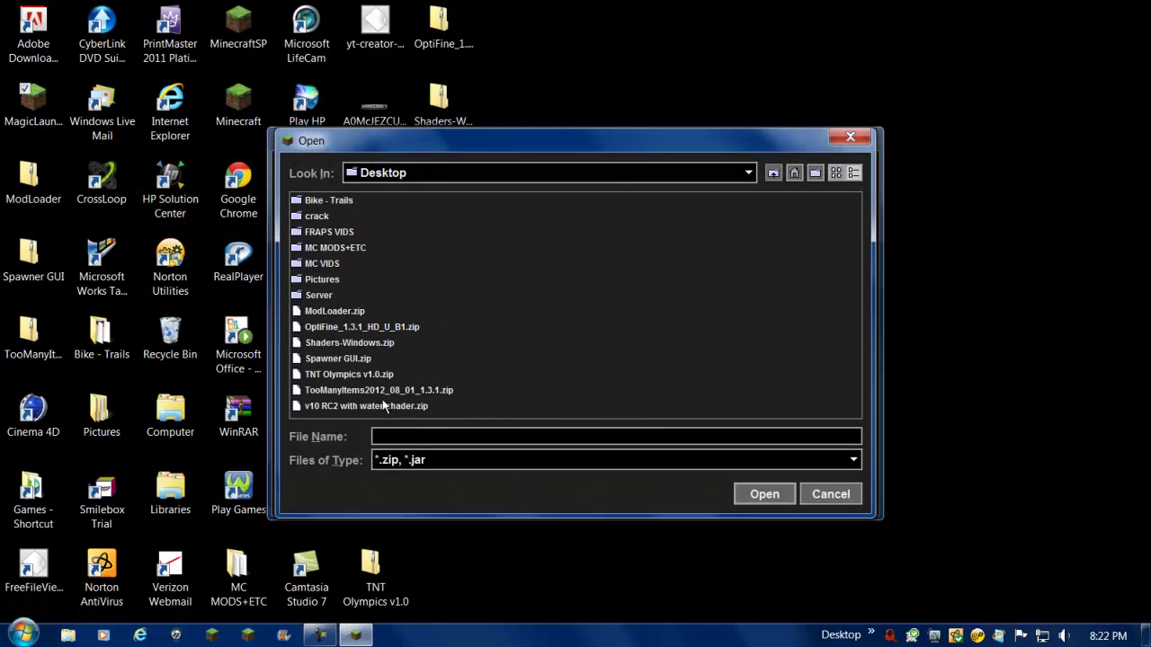
{"action": "double_click", "coordinate": [387, 396]}
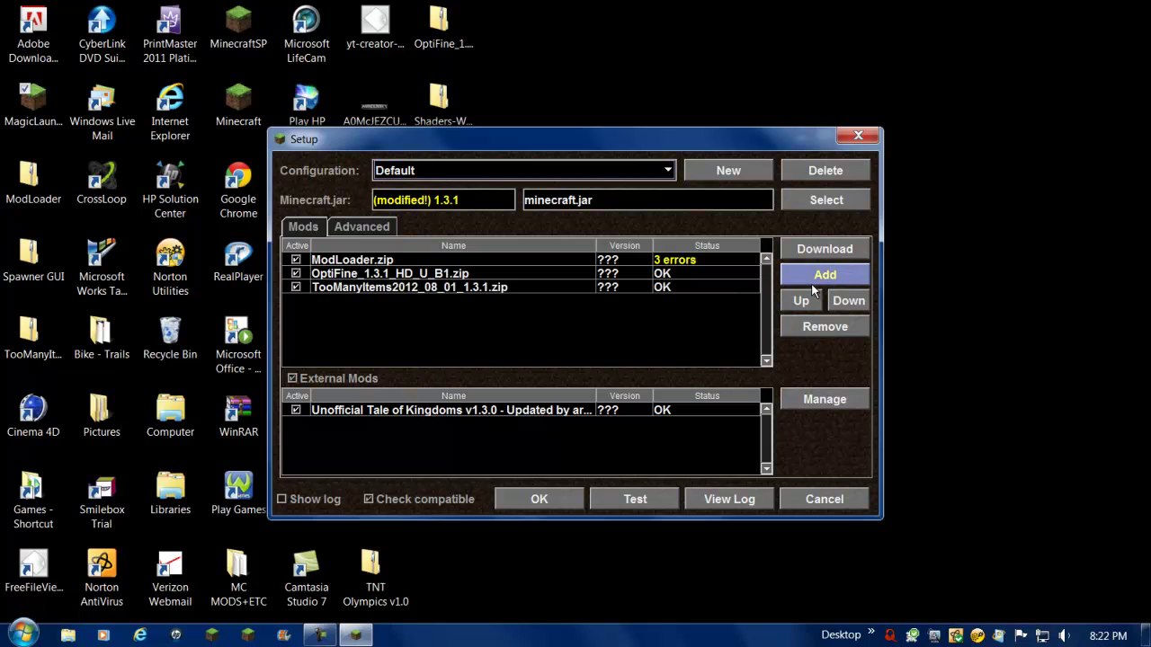
{"action": "left_click", "coordinate": [814, 281]}
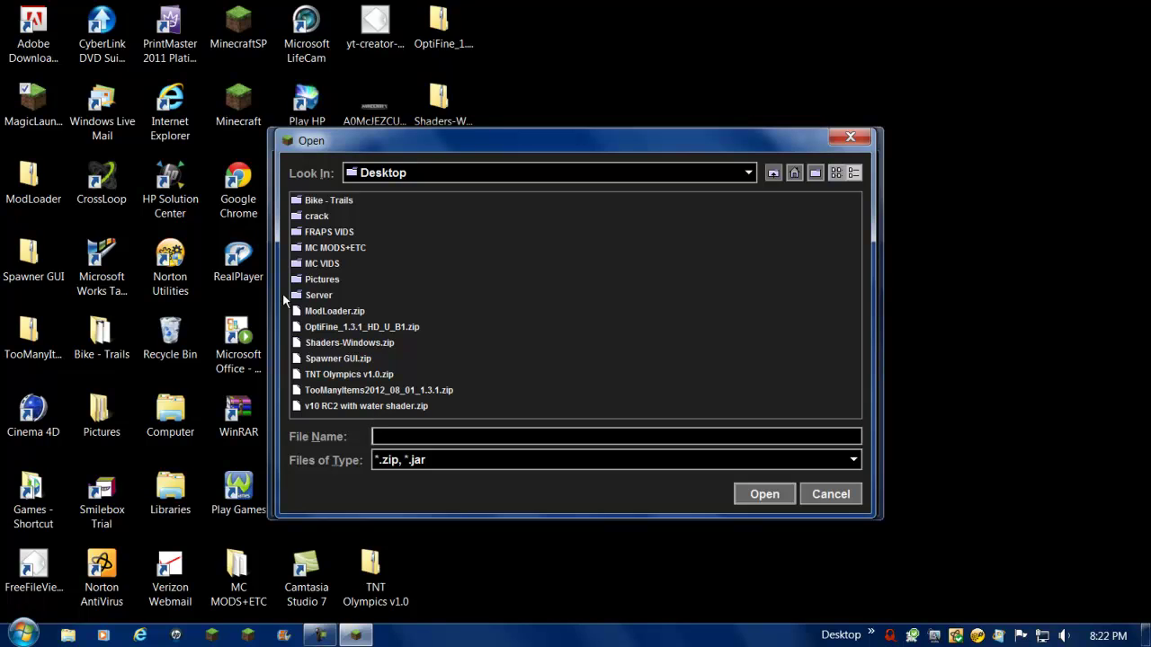
{"action": "double_click", "coordinate": [362, 358]}
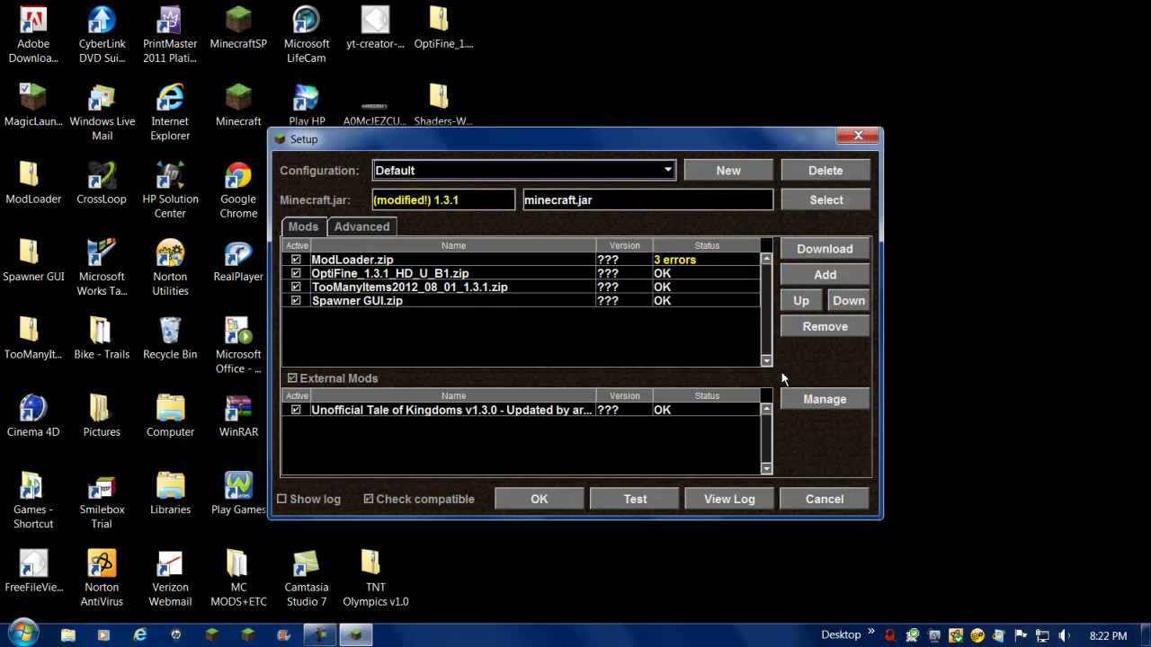
Step: Add the shader files Shaders-Windows.zip and v10 RC2 with water shader.zip to the mod list
{"action": "left_click", "coordinate": [817, 275]}
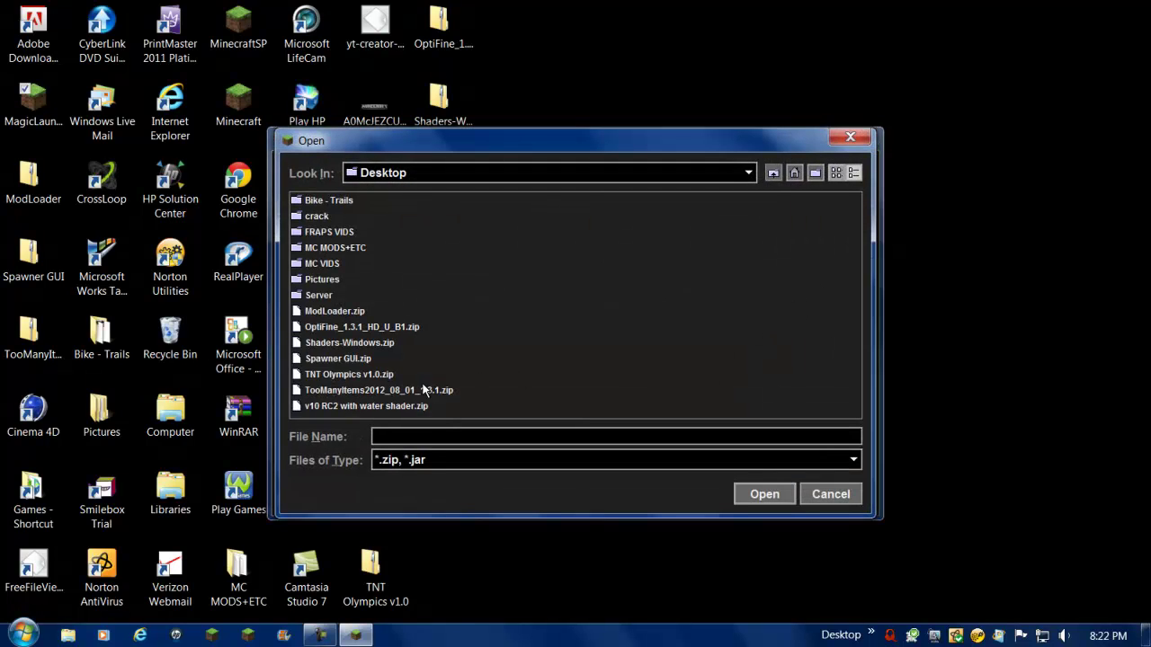
{"action": "double_click", "coordinate": [362, 344]}
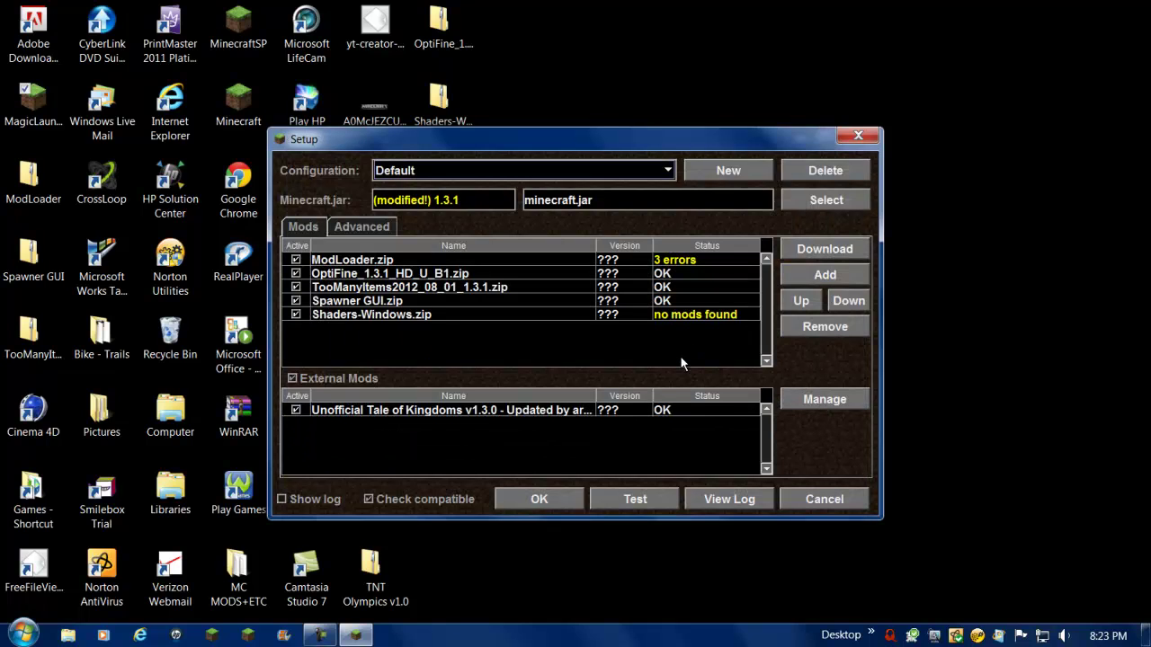
{"action": "left_click", "coordinate": [809, 273]}
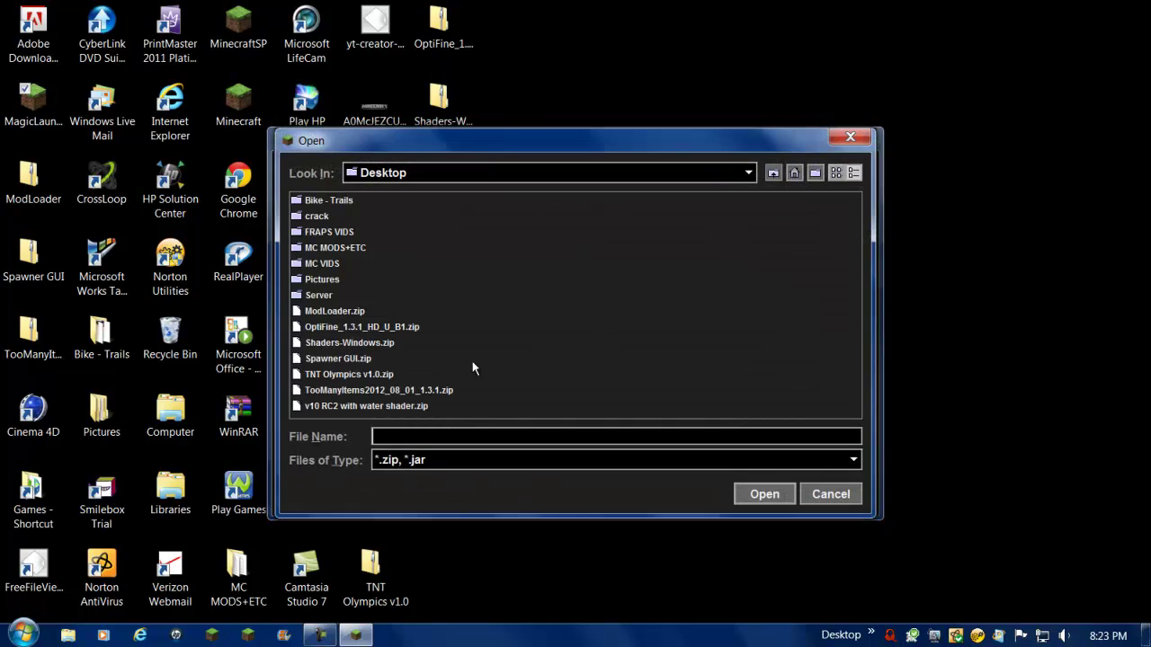
{"action": "double_click", "coordinate": [366, 407]}
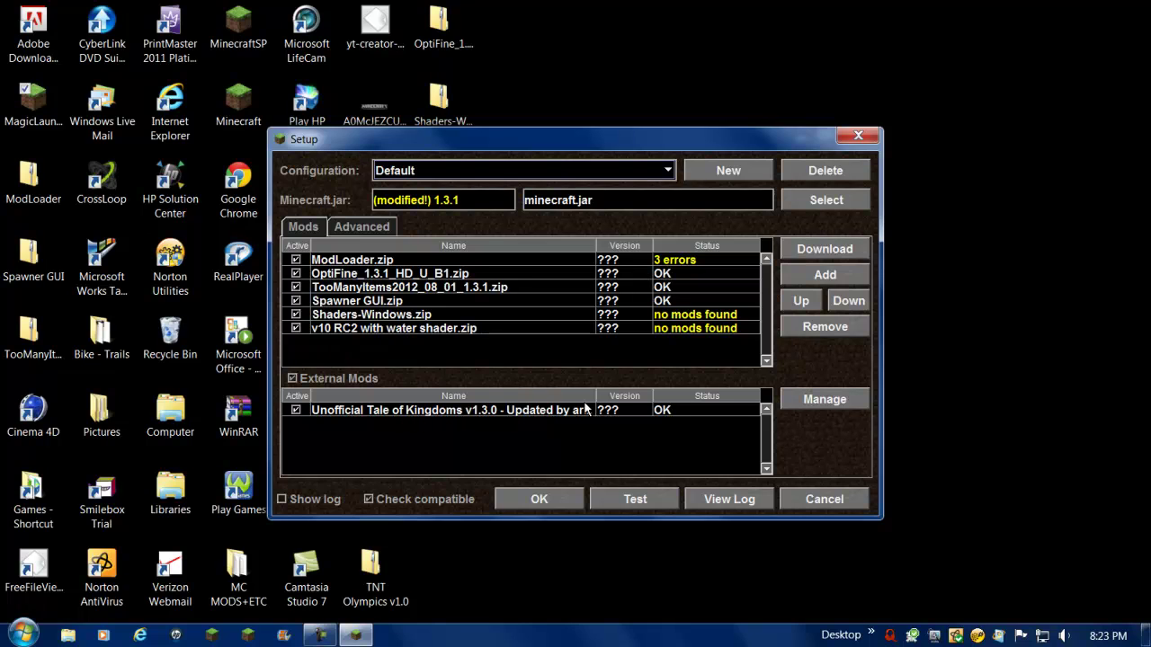
Step: Deactivate the external mod Unofficial Tale of Kingdoms v1.3.0 and launch Minecraft as a test of the Default configuration
{"action": "left_click", "coordinate": [296, 411]}
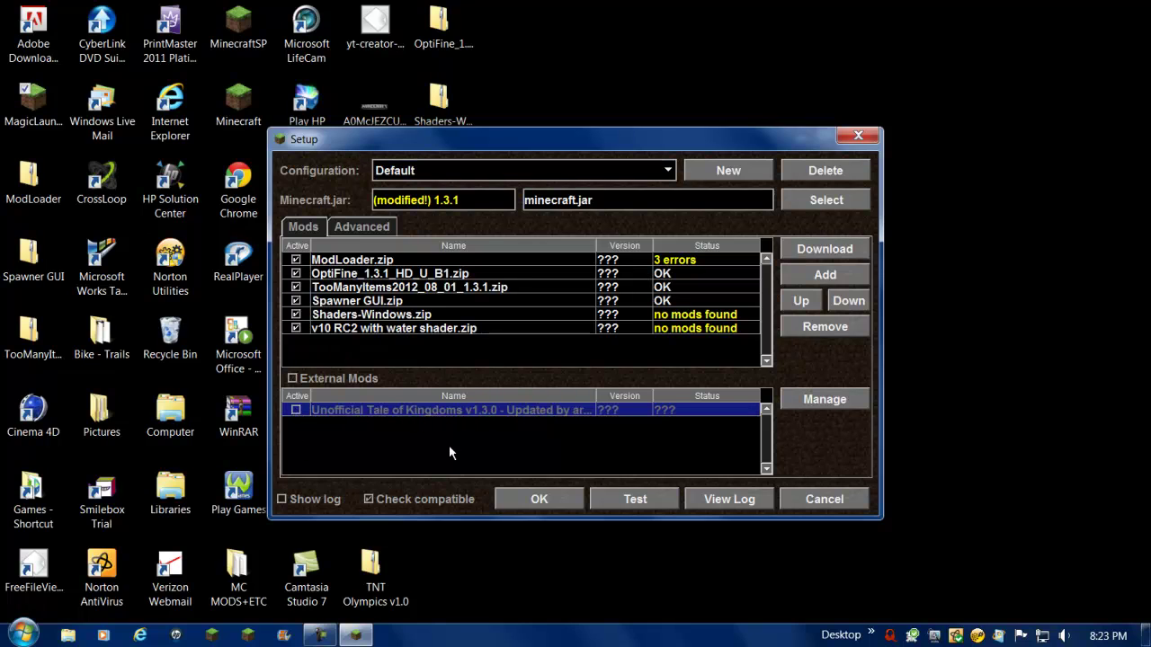
{"action": "left_click", "coordinate": [822, 406]}
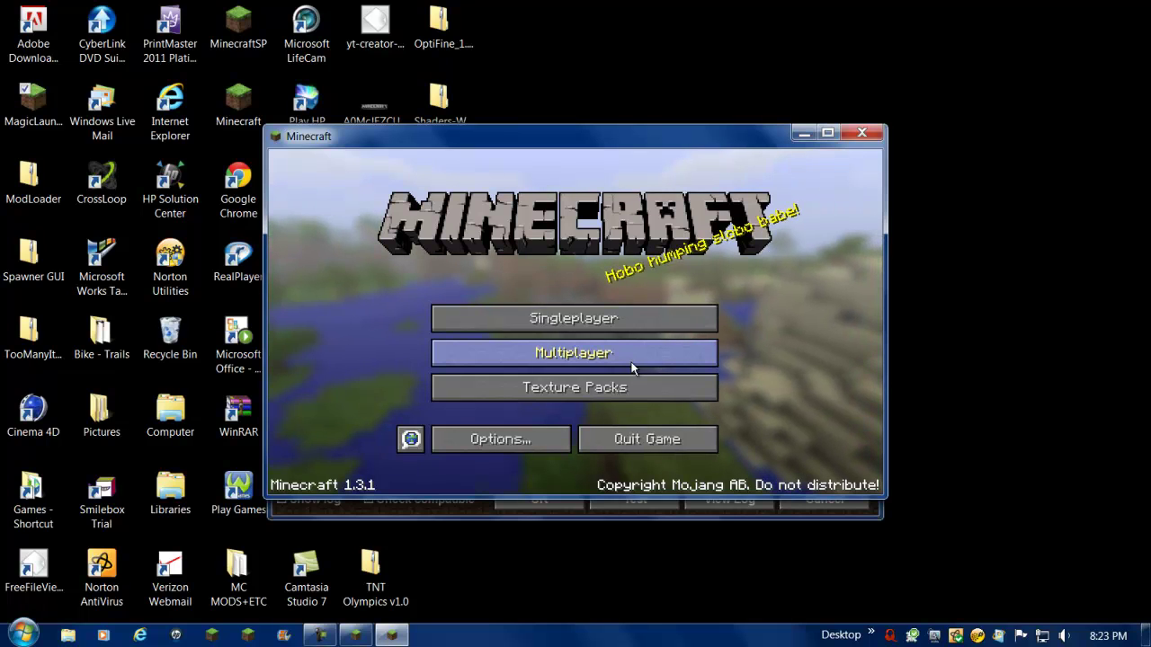
Step: Open the multiplayer screen, return to the title screen and allow Java(TM) Platform SE binary through Windows Firewall on private networks
{"action": "left_click", "coordinate": [631, 358]}
{"action": "left_click", "coordinate": [711, 468]}
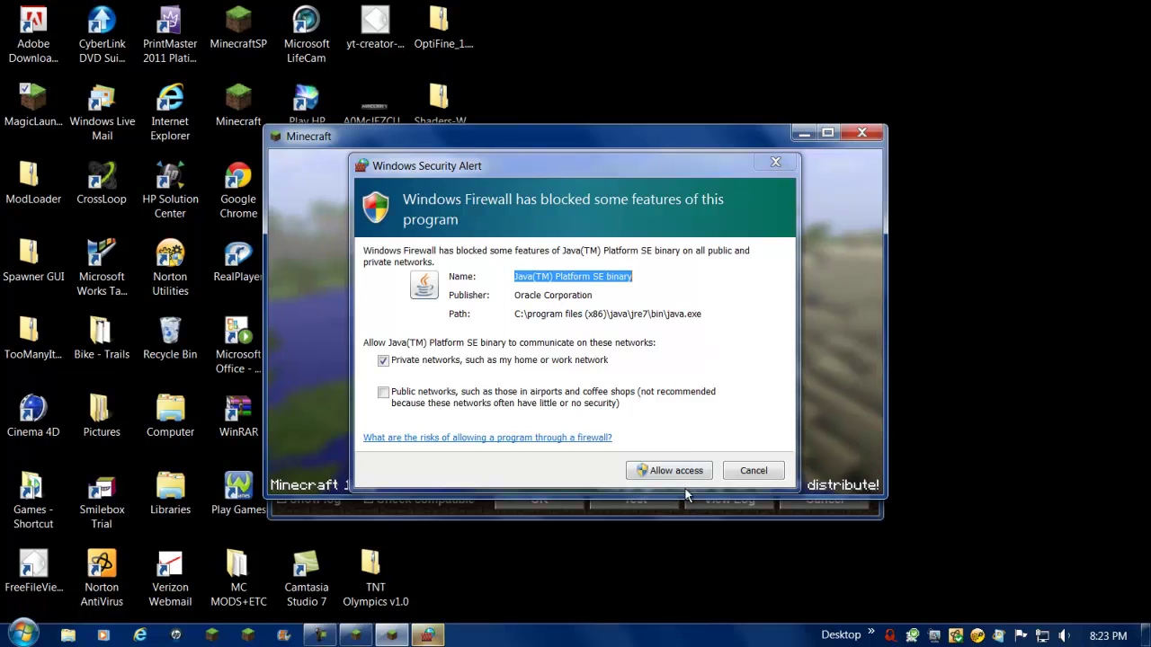
{"action": "left_click", "coordinate": [689, 473]}
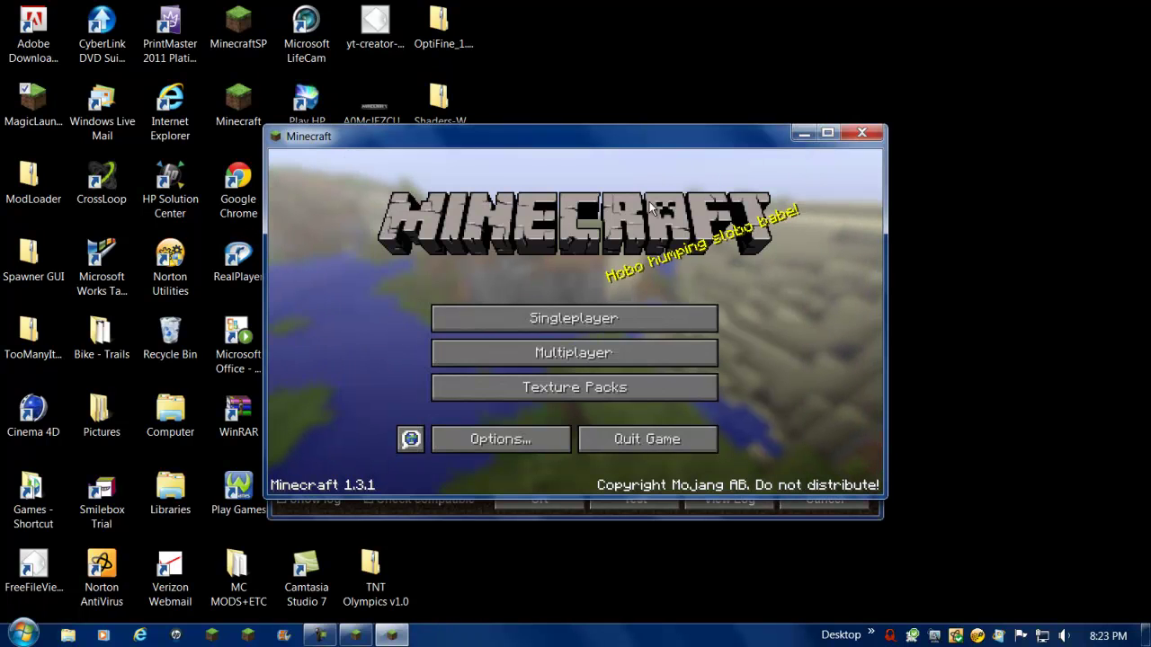
Step: Load the singleplayer world Peaceful
{"action": "left_click", "coordinate": [640, 322]}
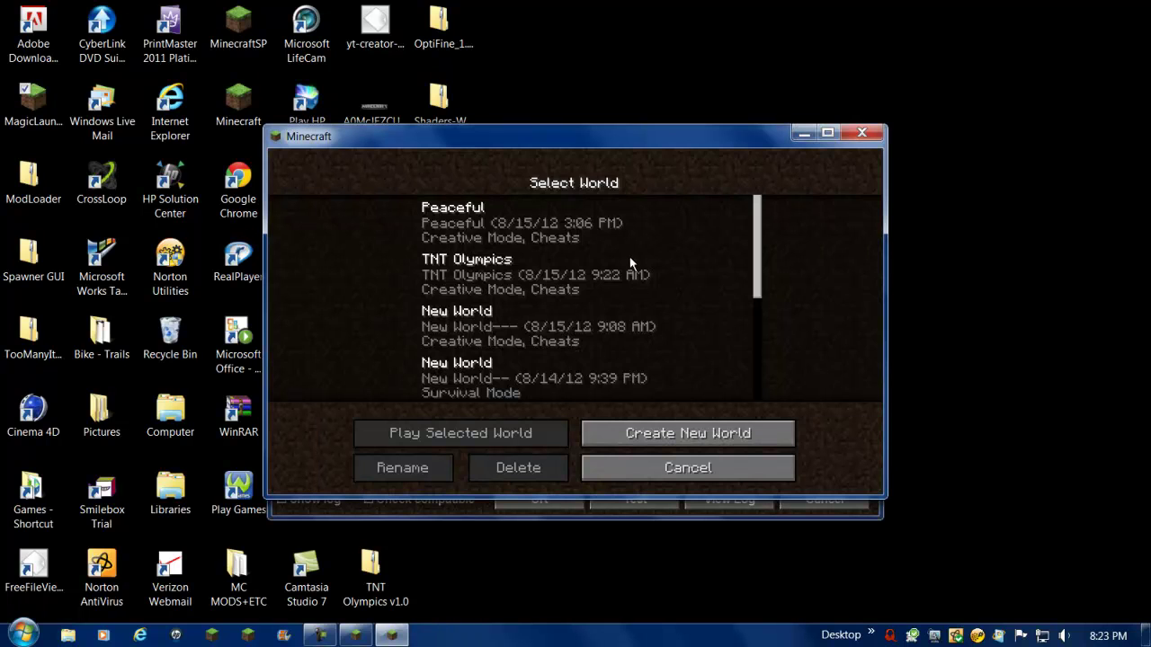
{"action": "left_click", "coordinate": [521, 221]}
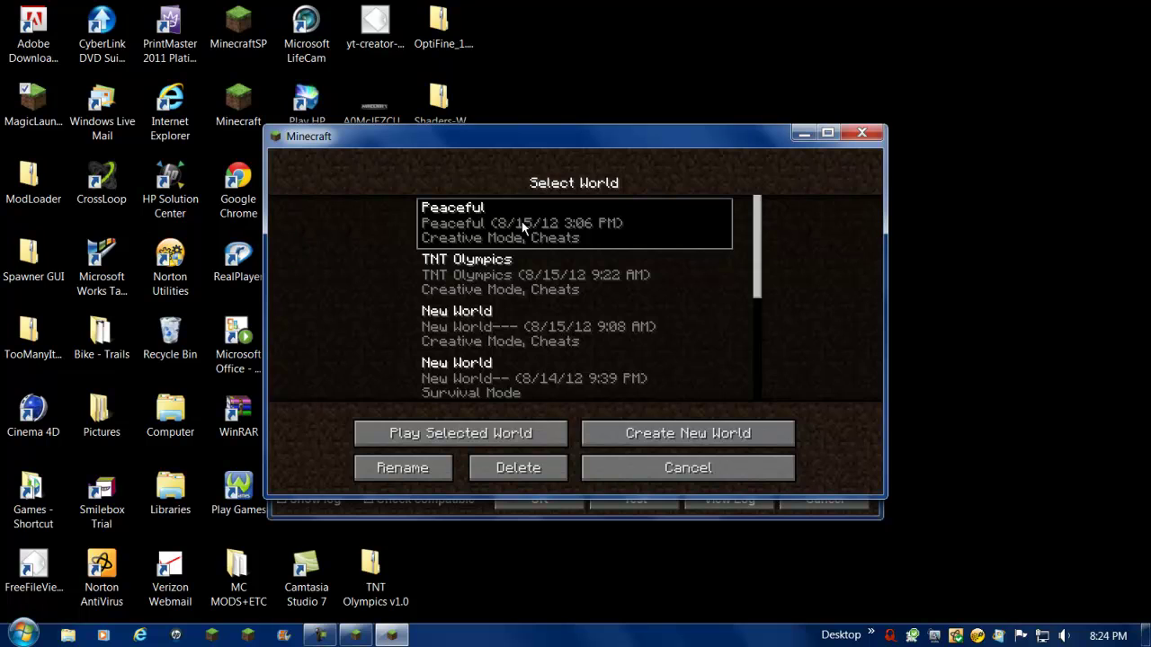
{"action": "double_click", "coordinate": [523, 227]}
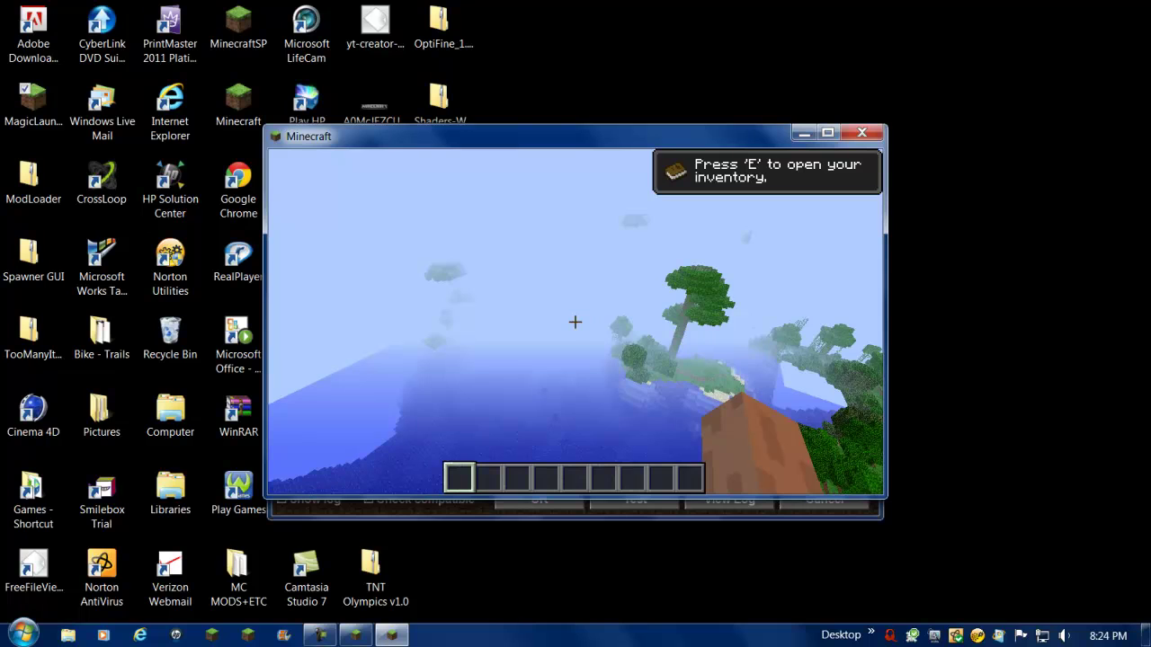
Step: Review the OptiFine options in the game's video settings and return to the world
{"action": "key", "text": "Escape"}
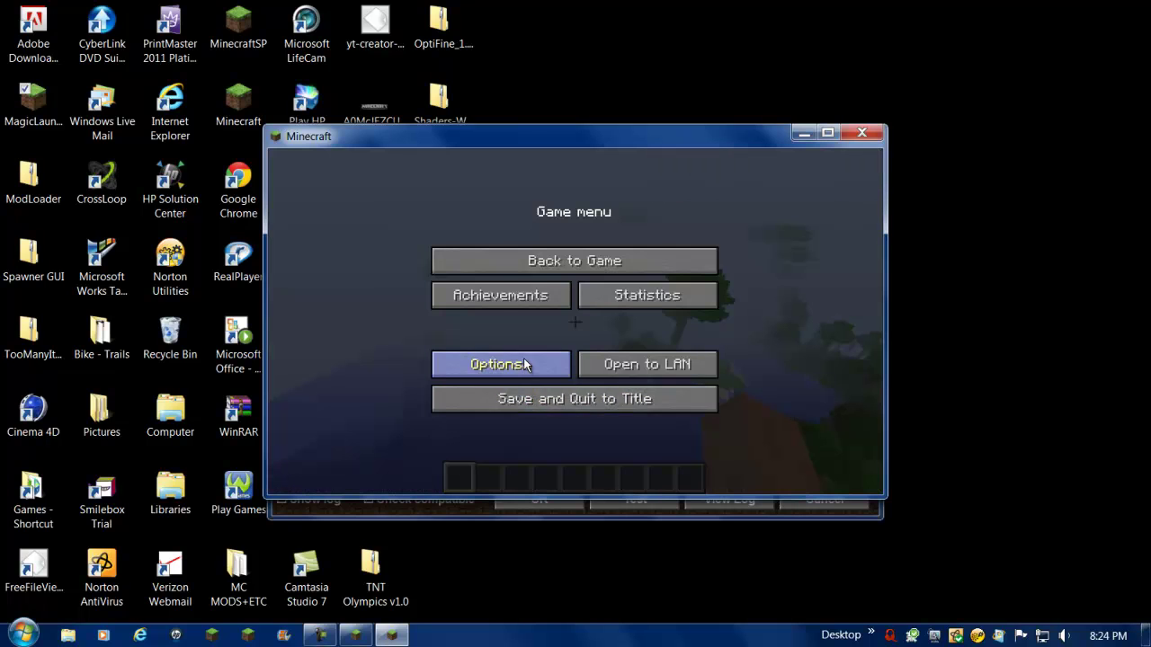
{"action": "left_click", "coordinate": [525, 358]}
{"action": "left_click", "coordinate": [527, 355]}
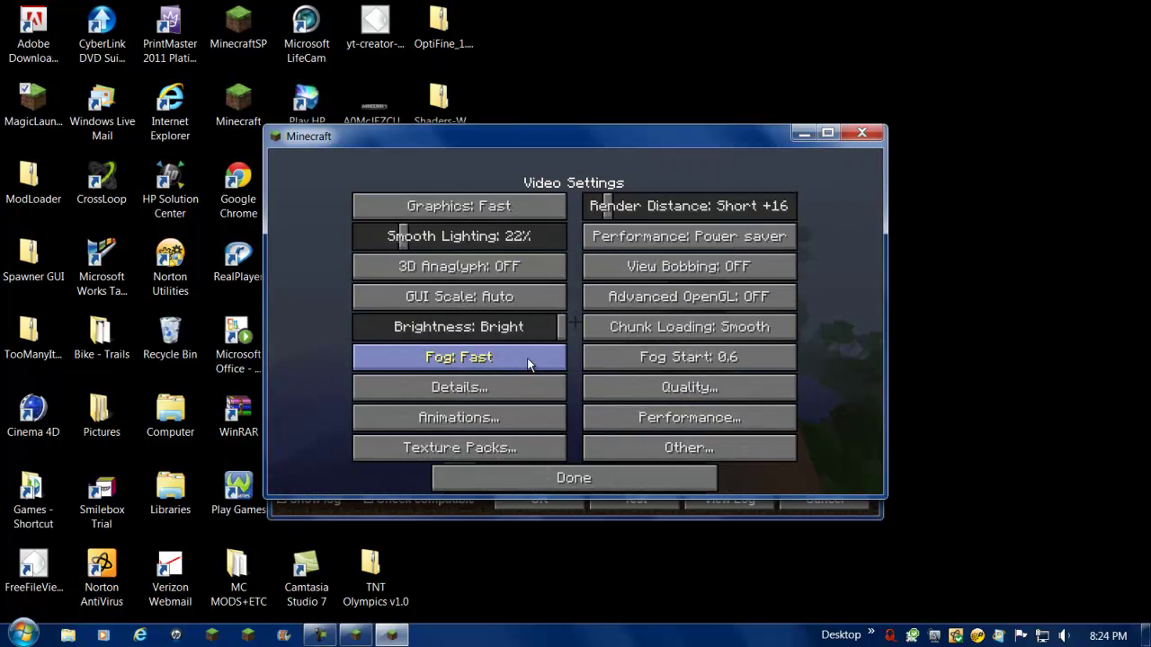
{"action": "left_click", "coordinate": [658, 478]}
{"action": "left_click", "coordinate": [654, 460]}
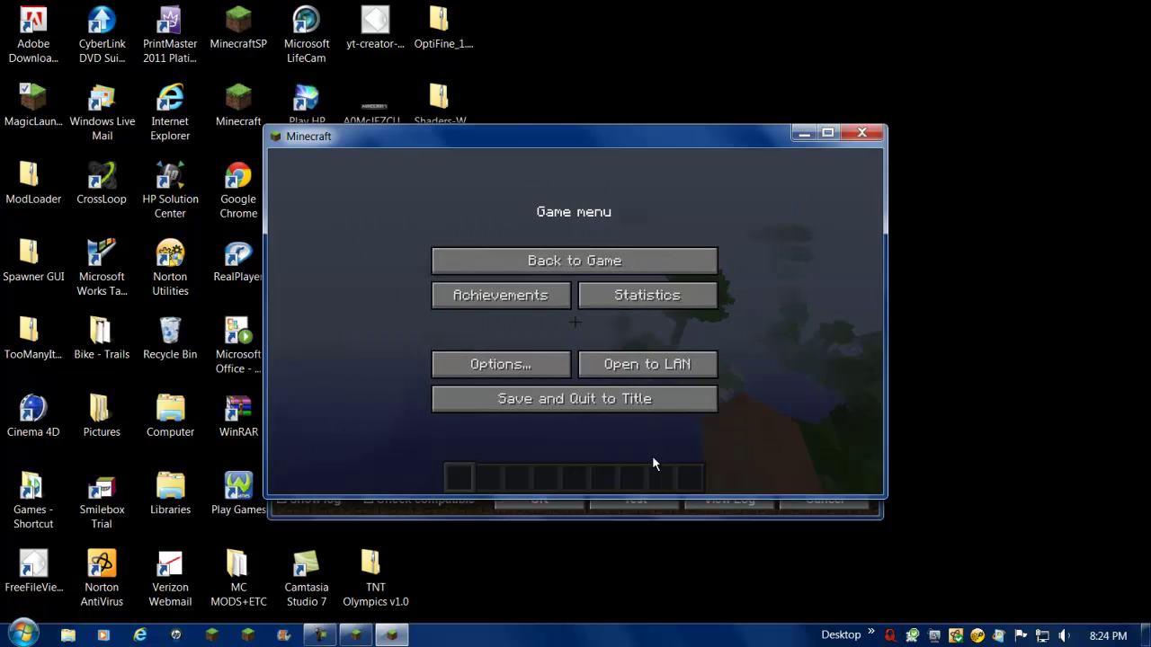
{"action": "left_click", "coordinate": [607, 270]}
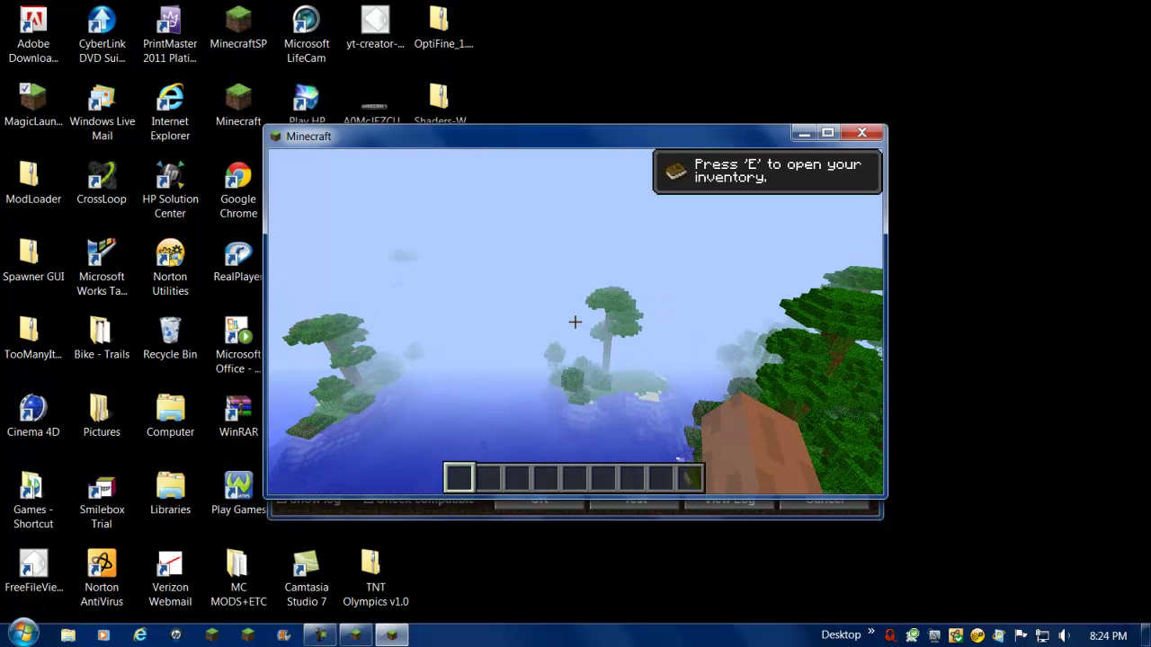
Step: Check the TooManyItems overlay in the inventory, close it, and move the paused game window down to uncover the Setup window
{"action": "key", "text": "e"}
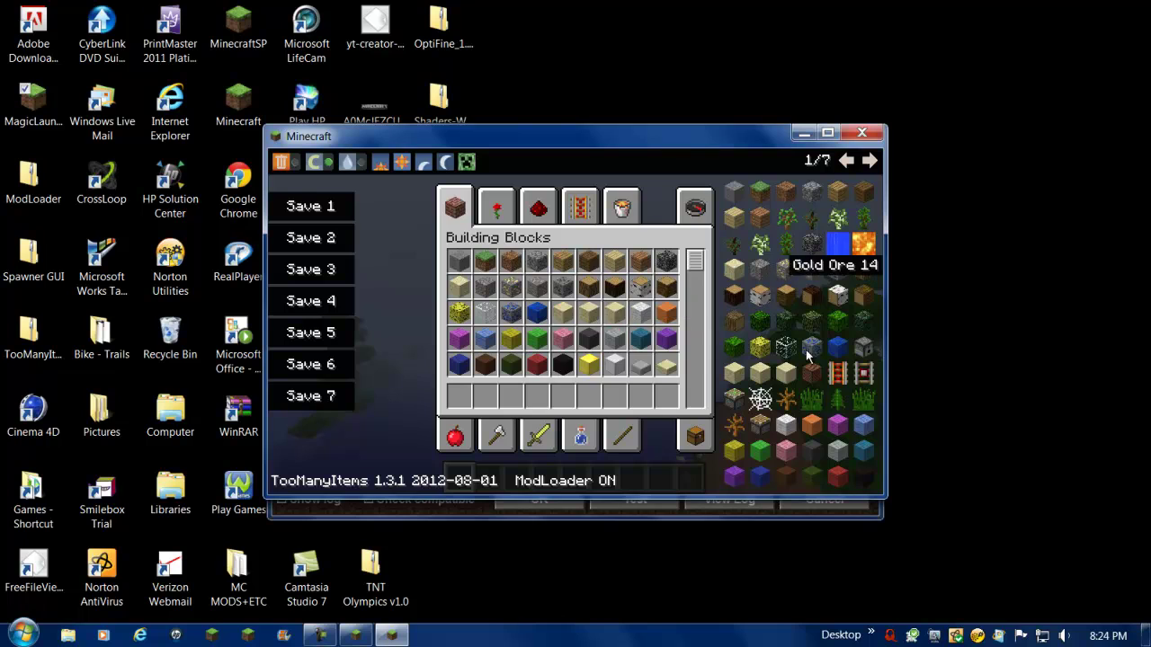
{"action": "key", "text": "e"}
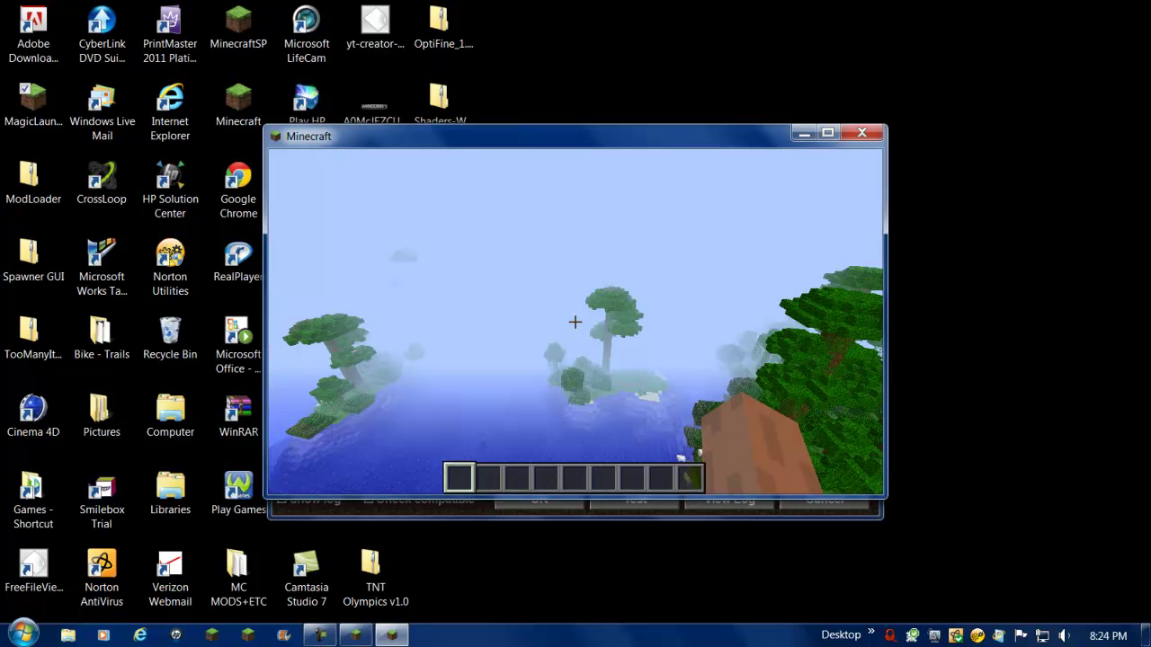
{"action": "key", "text": "Escape"}
{"action": "left_click_drag", "start_coordinate": [602, 136], "coordinate": [629, 393]}
{"action": "left_click_drag", "start_coordinate": [625, 286], "coordinate": [625, 277]}
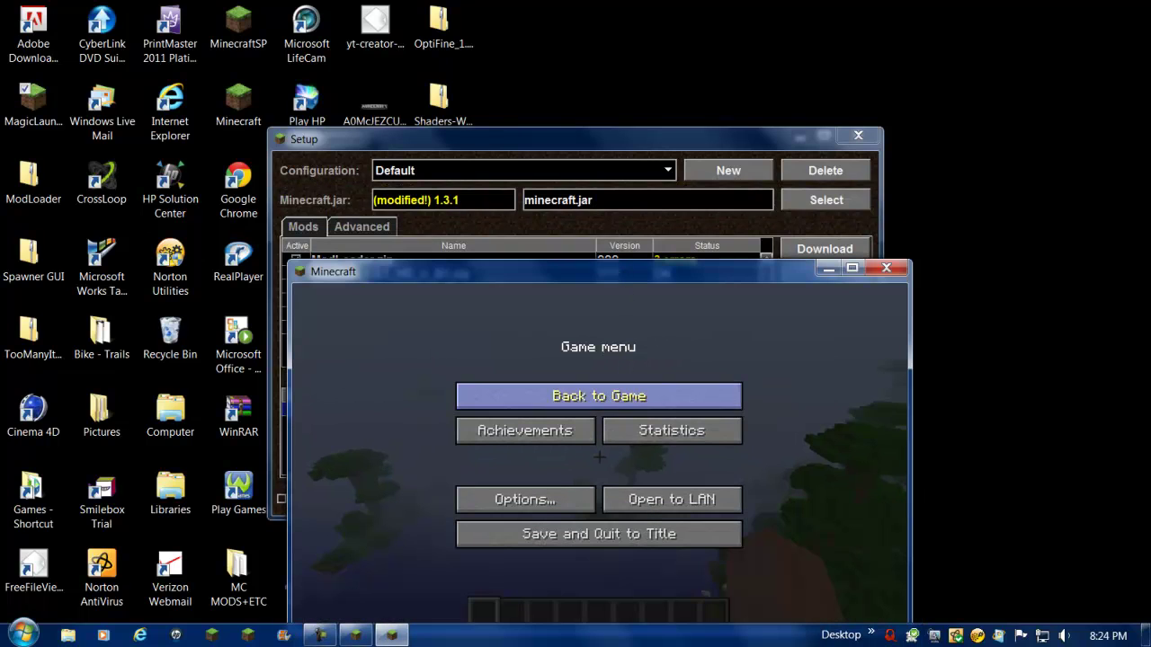
Step: Resume the game, move its window up slightly, and add 64 crafting tables and 111 mob spawners from page 2 of TooManyItems
{"action": "left_click", "coordinate": [627, 396]}
{"action": "key", "text": "e"}
{"action": "left_click_drag", "start_coordinate": [771, 271], "coordinate": [775, 205]}
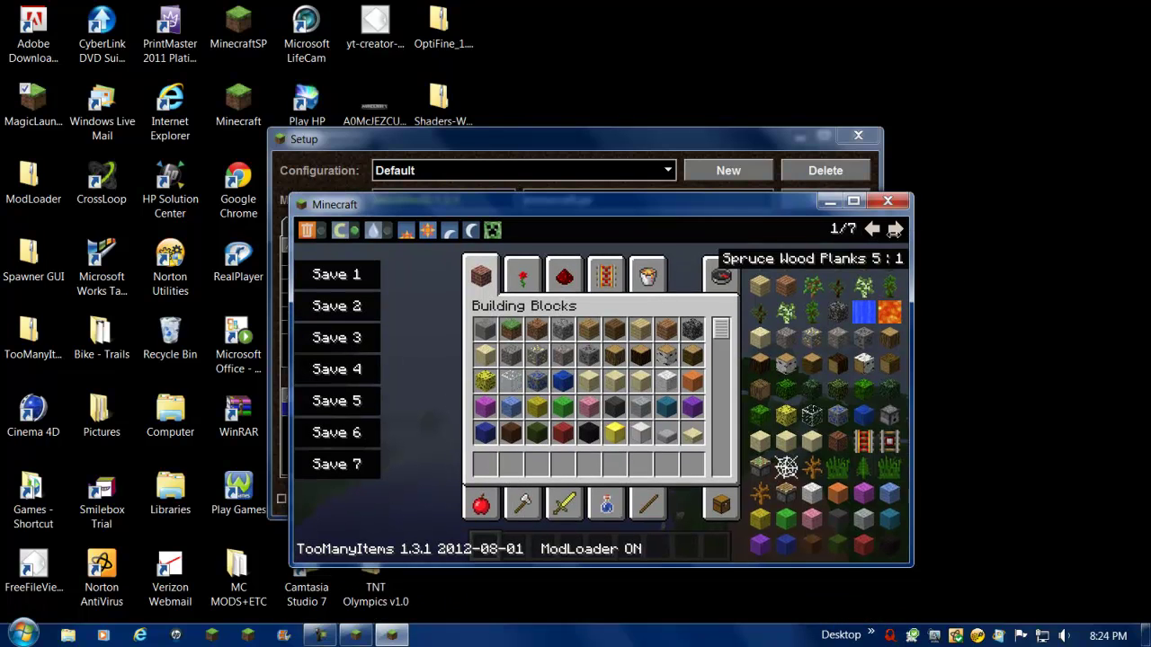
{"action": "left_click", "coordinate": [895, 229]}
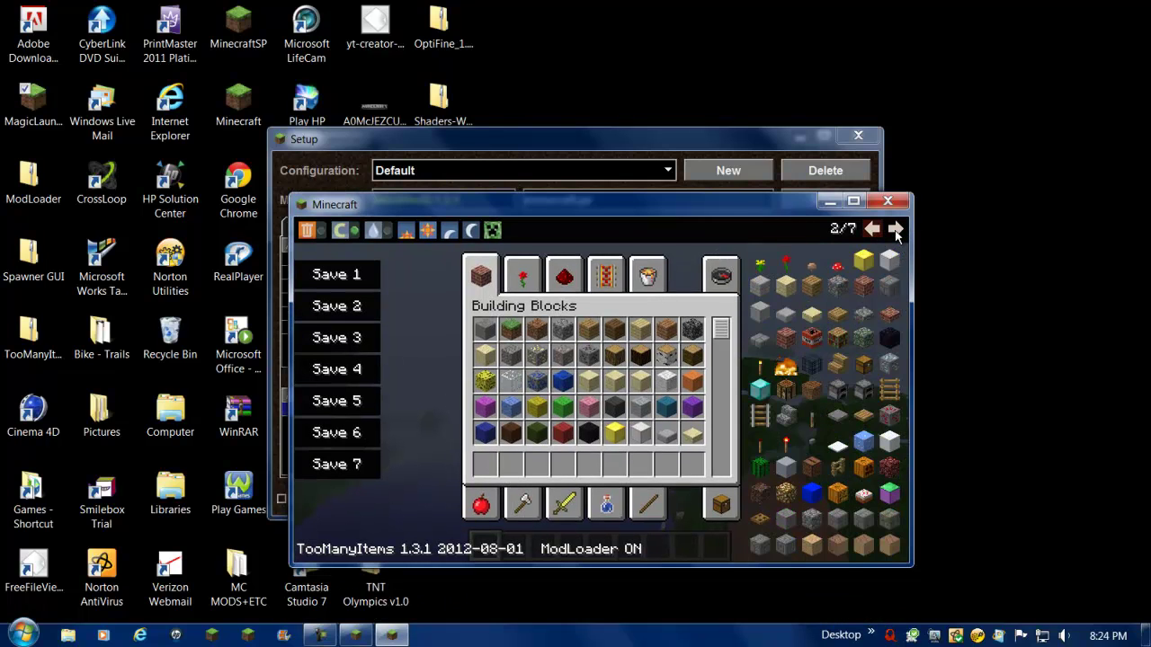
{"action": "left_click", "coordinate": [896, 229]}
{"action": "left_click", "coordinate": [872, 230]}
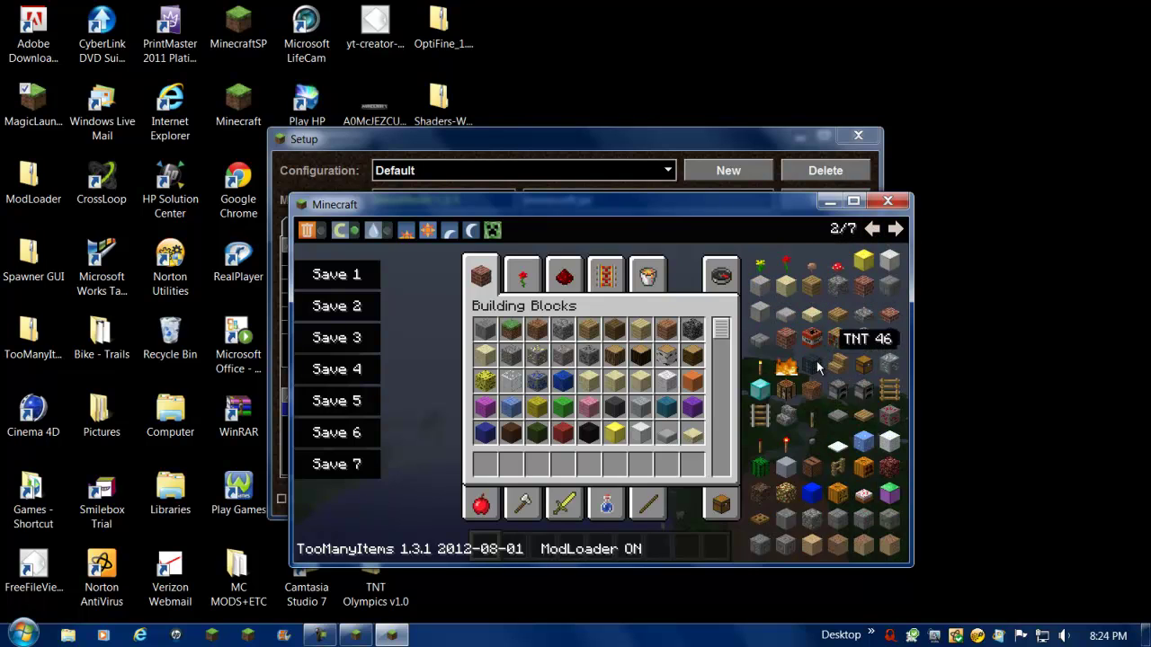
{"action": "left_click", "coordinate": [490, 465]}
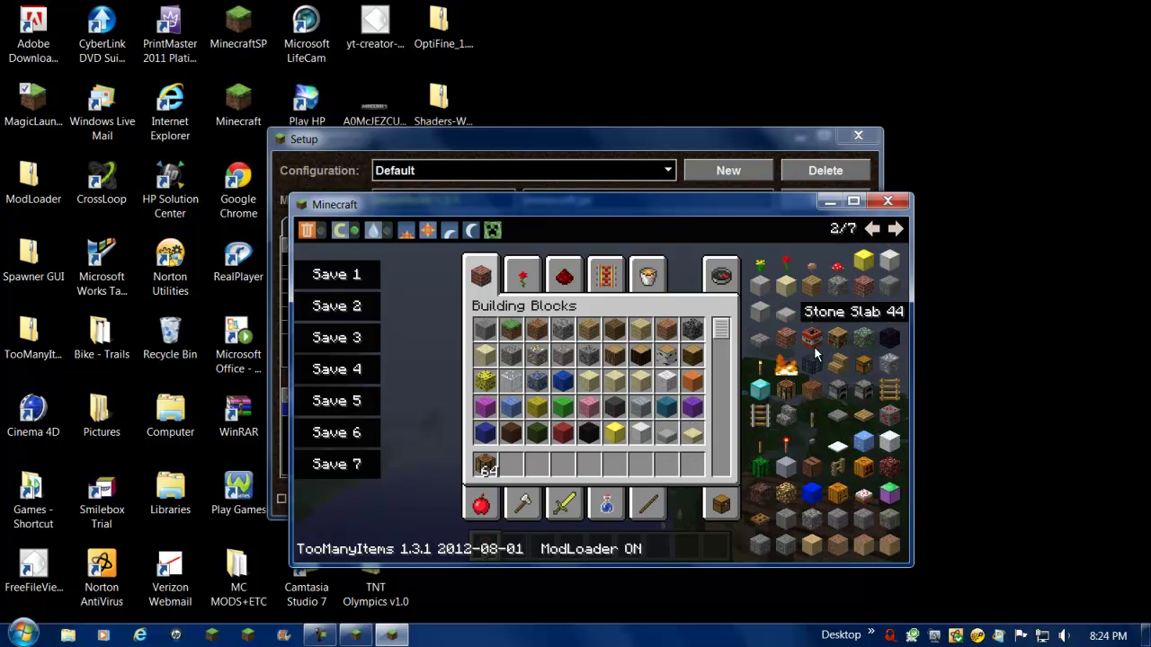
{"action": "left_click", "coordinate": [785, 367]}
{"action": "key", "text": "e"}
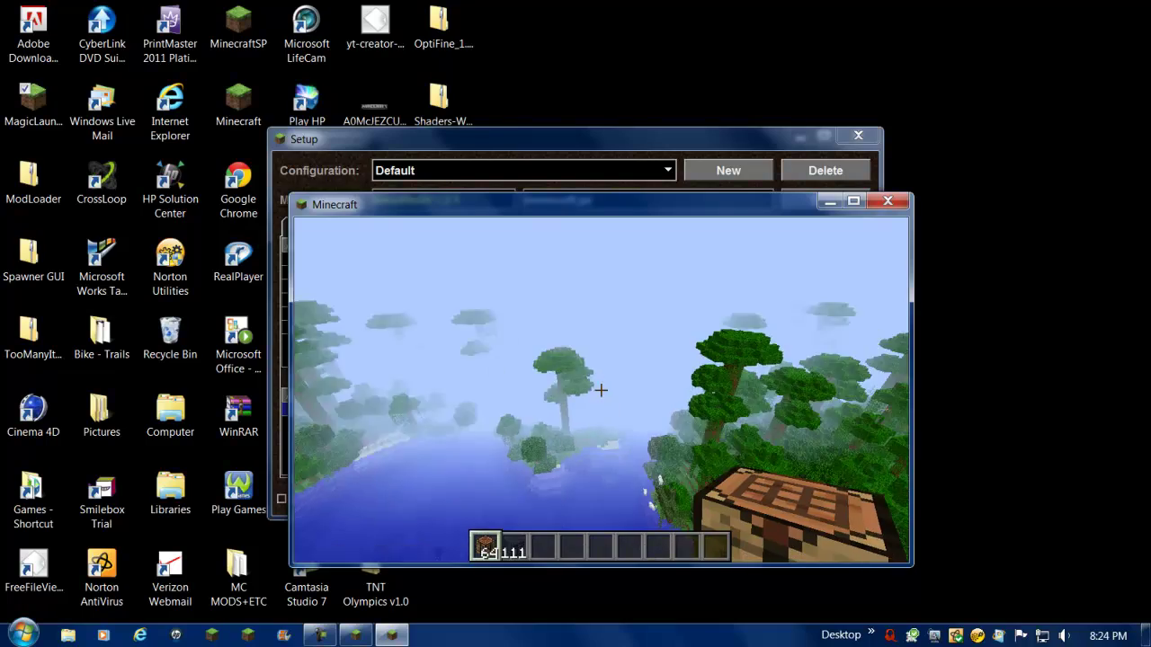
Step: Fly to the jungle shore and place a mob spawner on the grass beside the dirt slope
{"action": "key", "text": "w"}
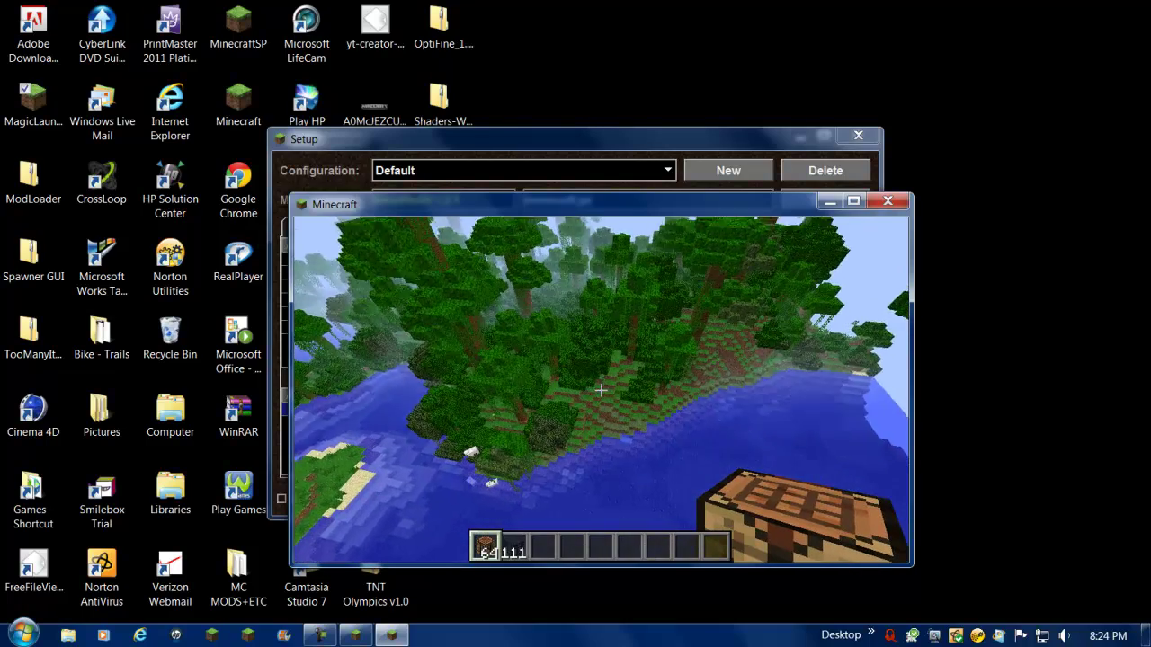
{"action": "key", "text": "w"}
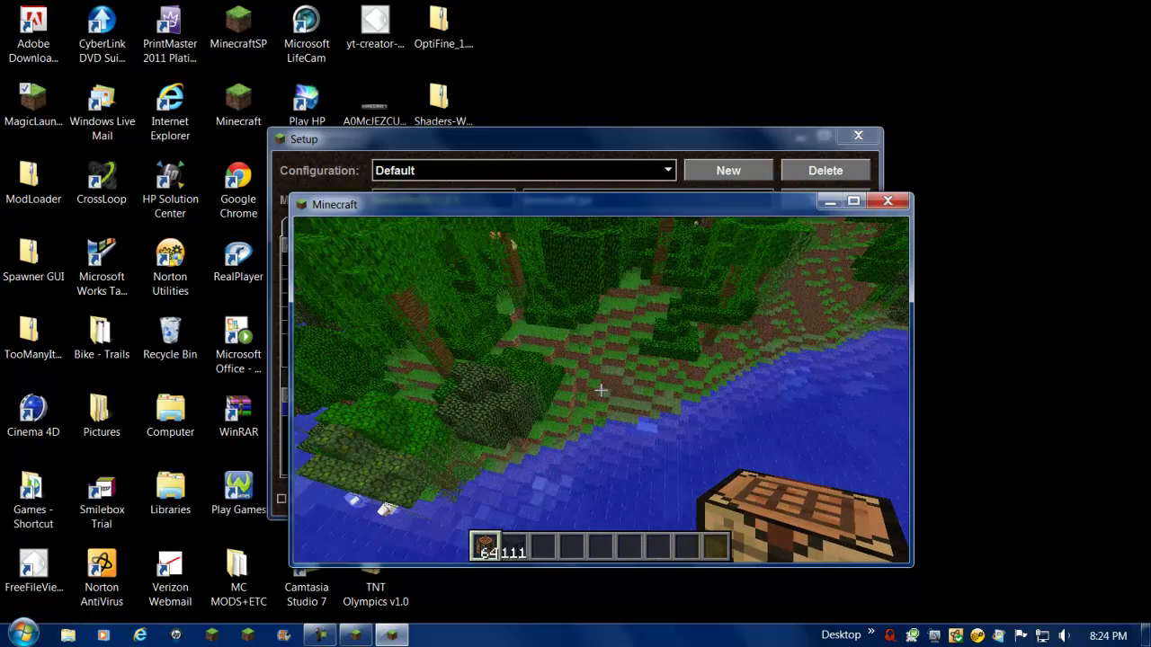
{"action": "key", "text": "w"}
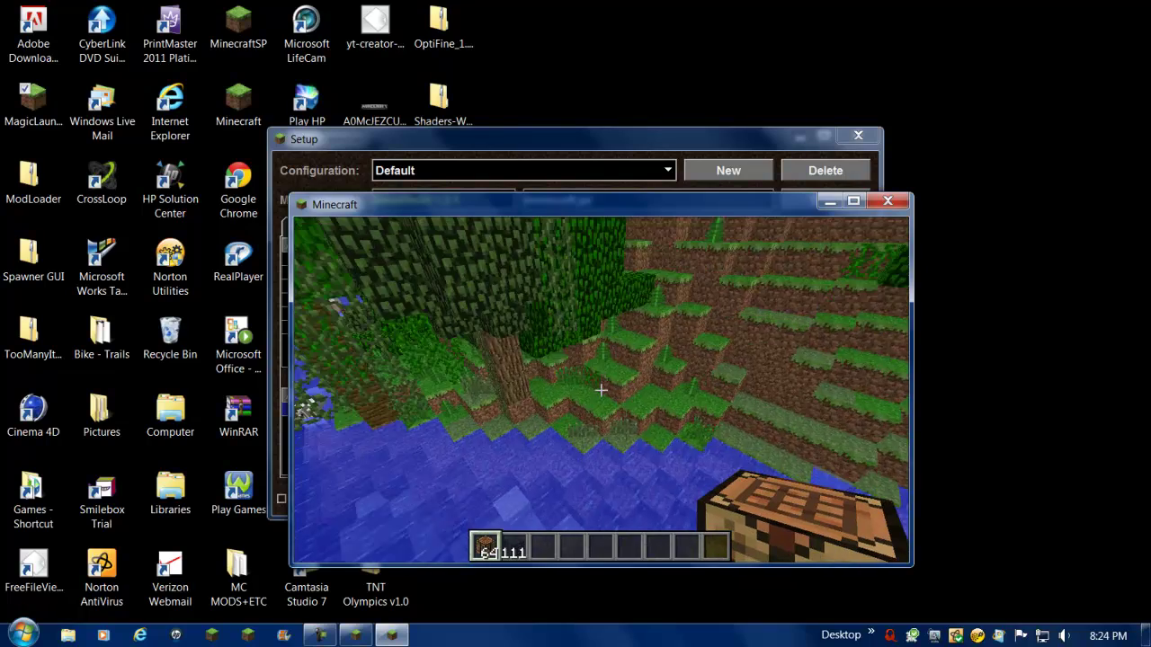
{"action": "key", "text": "w"}
{"action": "key", "text": "2"}
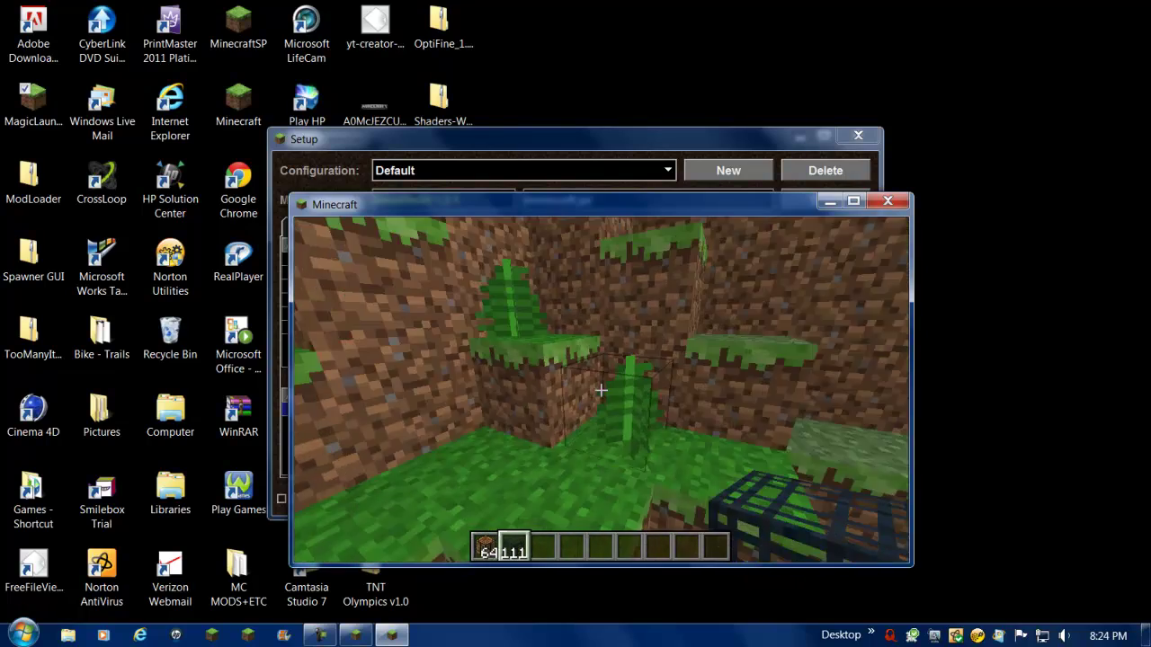
{"action": "right_click", "coordinate": [601, 390]}
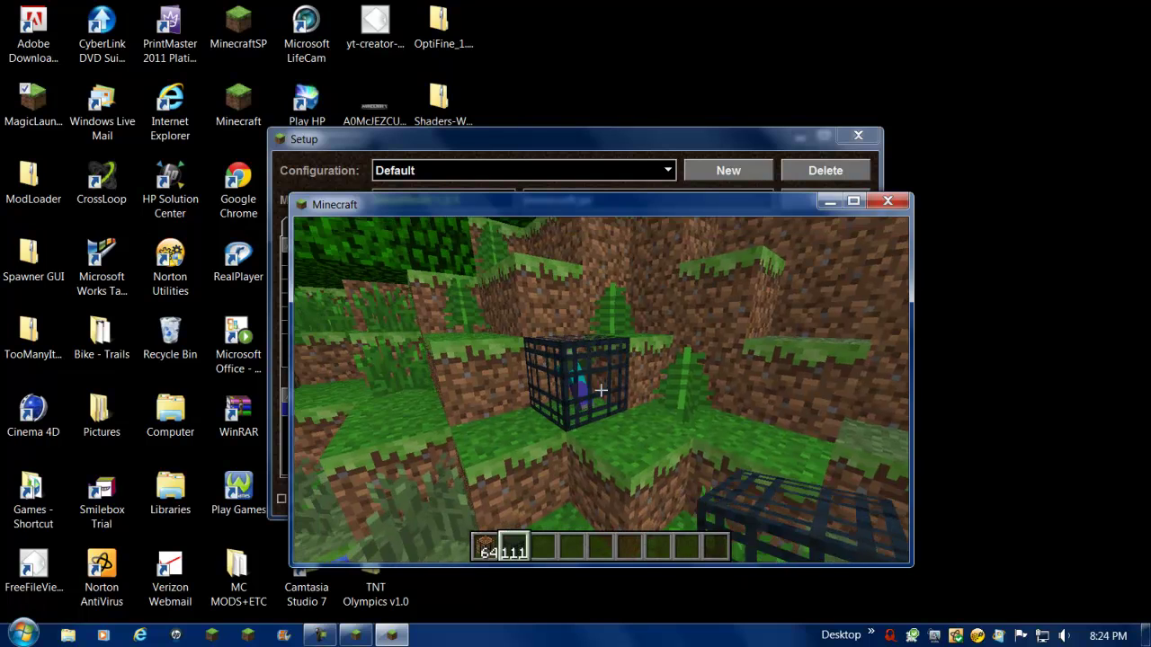
Step: Set the placed mob spawner to Villager in the Mob Spawner list and close the list
{"action": "right_click", "coordinate": [601, 389]}
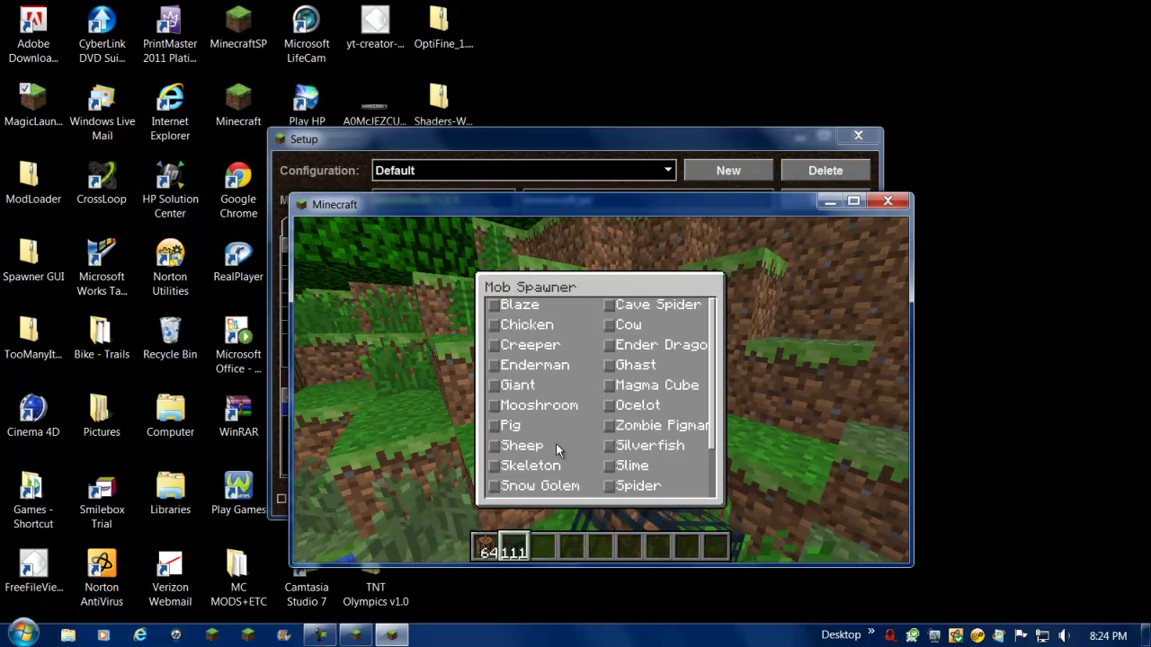
{"action": "scroll", "coordinate": [612, 472], "scroll_direction": "down", "scroll_amount": 1}
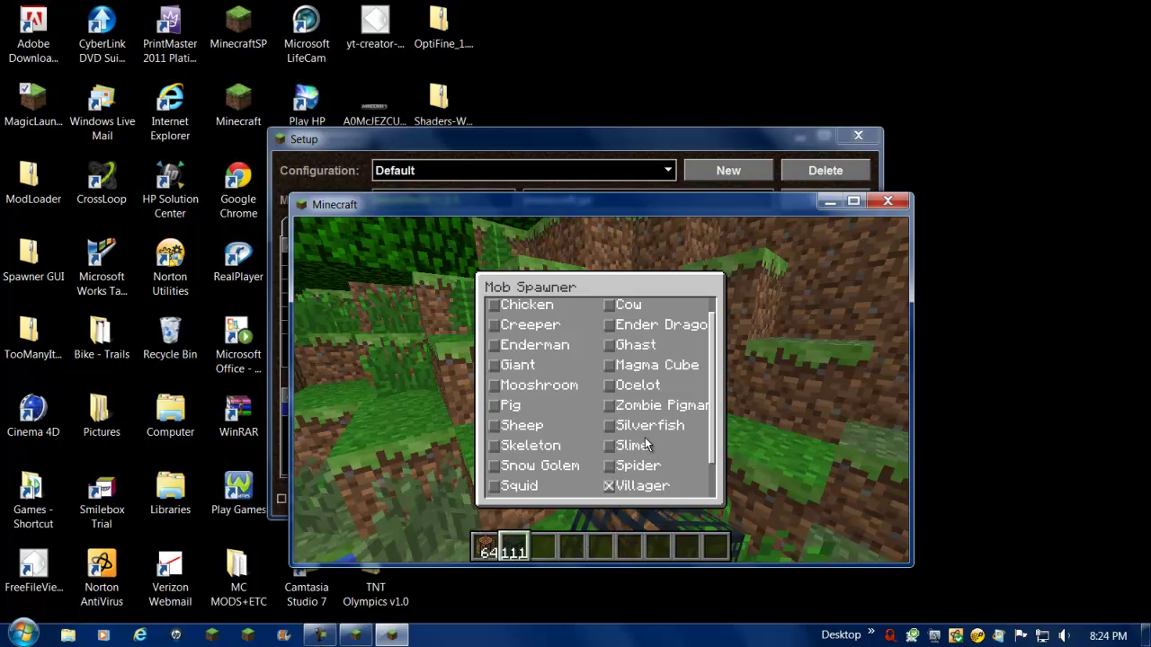
{"action": "key", "text": "Escape"}
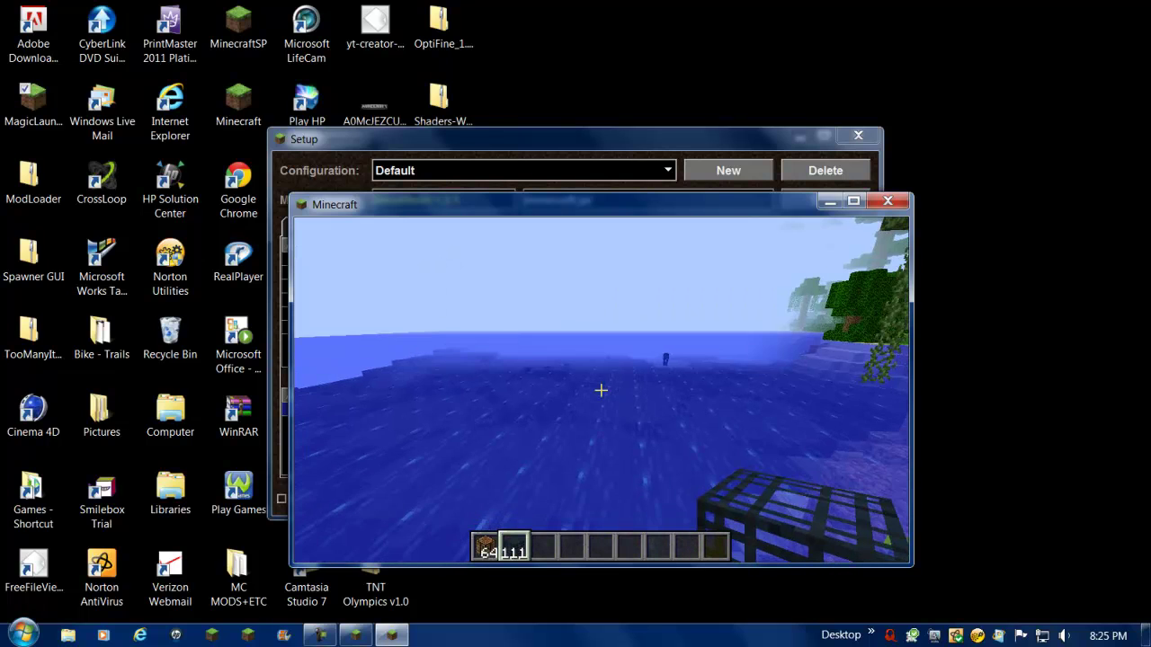
Step: Pause the game, review the mod list in the Setup window and return to the game
{"action": "key", "text": "Escape"}
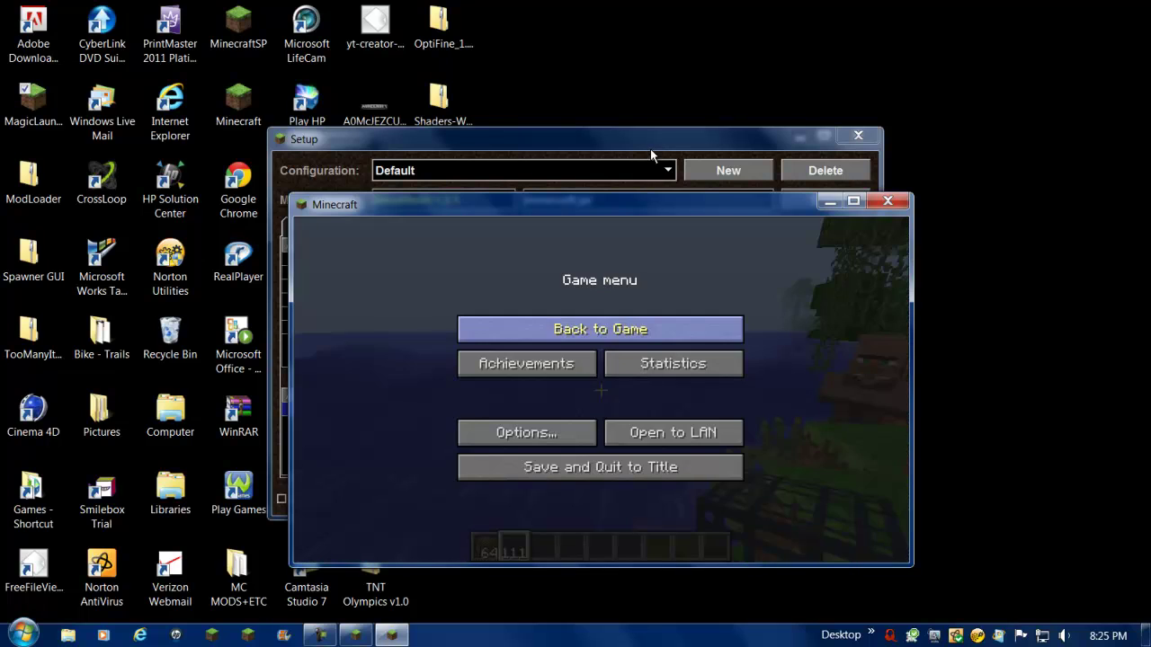
{"action": "left_click", "coordinate": [654, 147]}
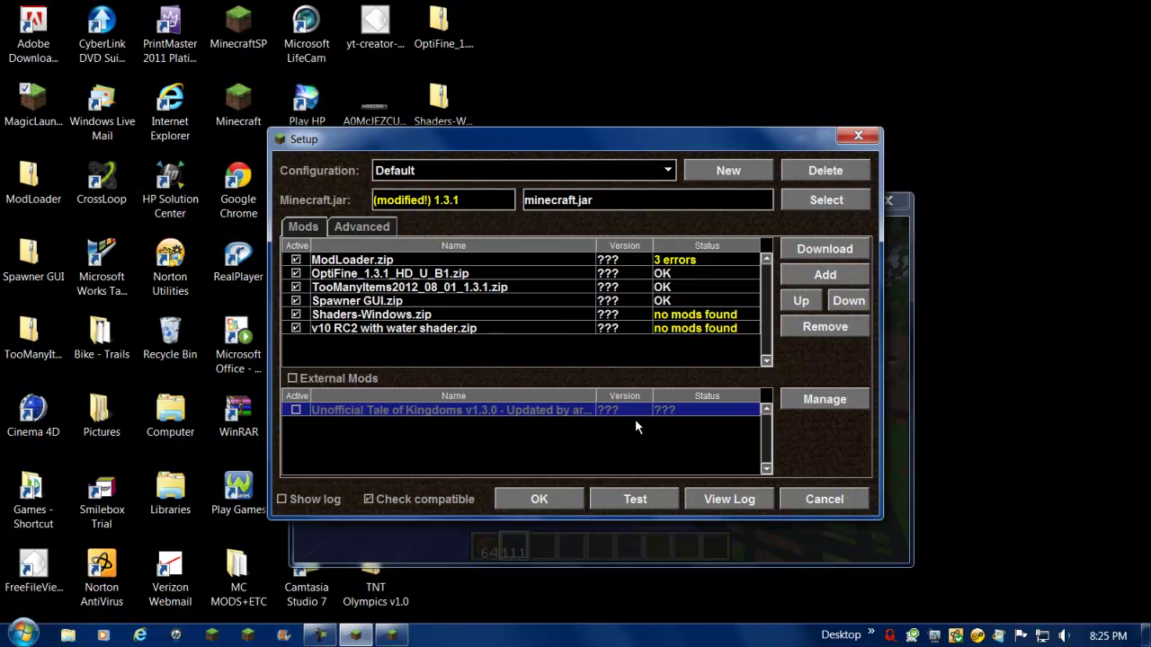
{"action": "left_click", "coordinate": [541, 542]}
{"action": "left_click", "coordinate": [578, 326]}
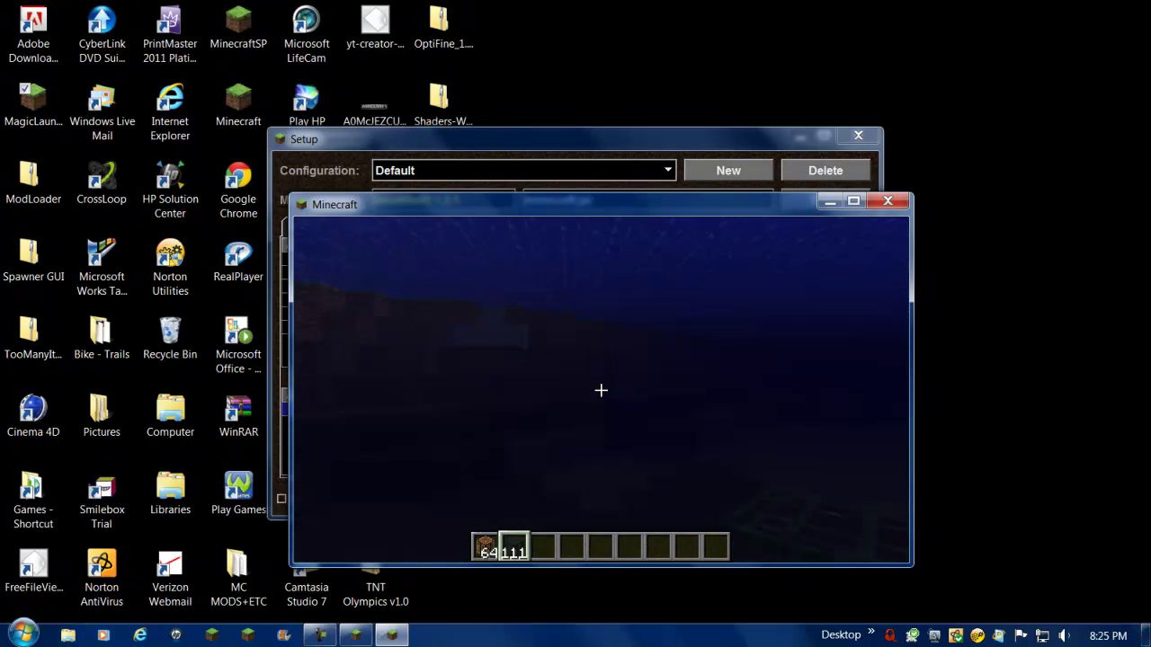
Step: Surface from the water and explore the jungle shoreline, heading across the water towards the sandy bank
{"action": "key", "text": "space"}
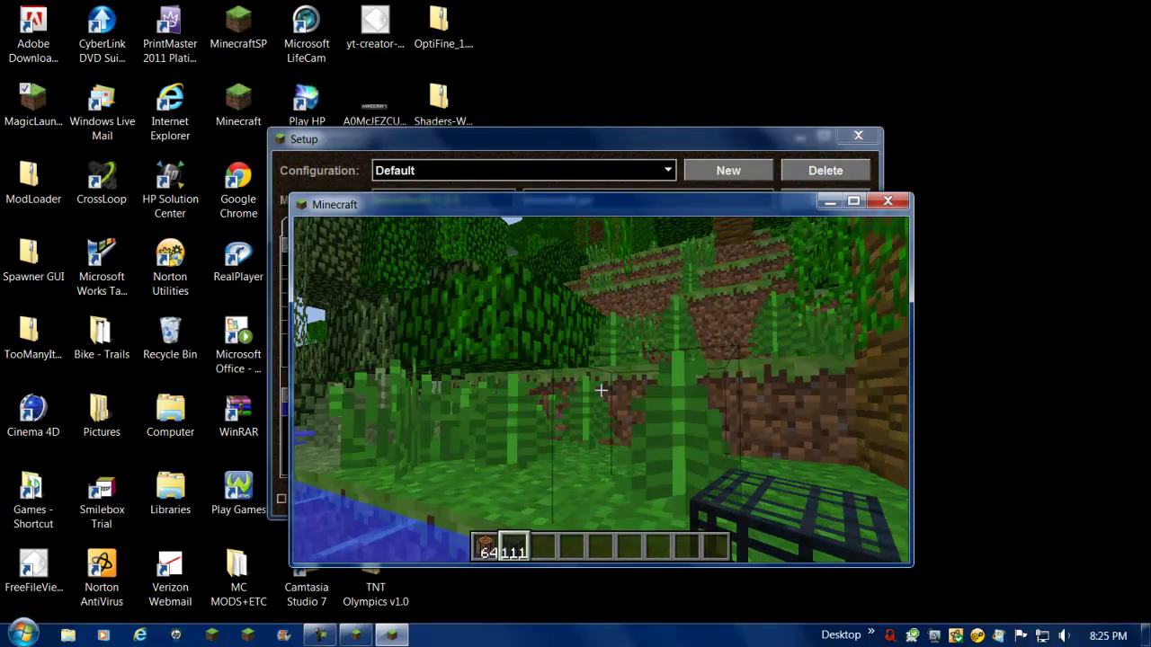
{"action": "key", "text": "w"}
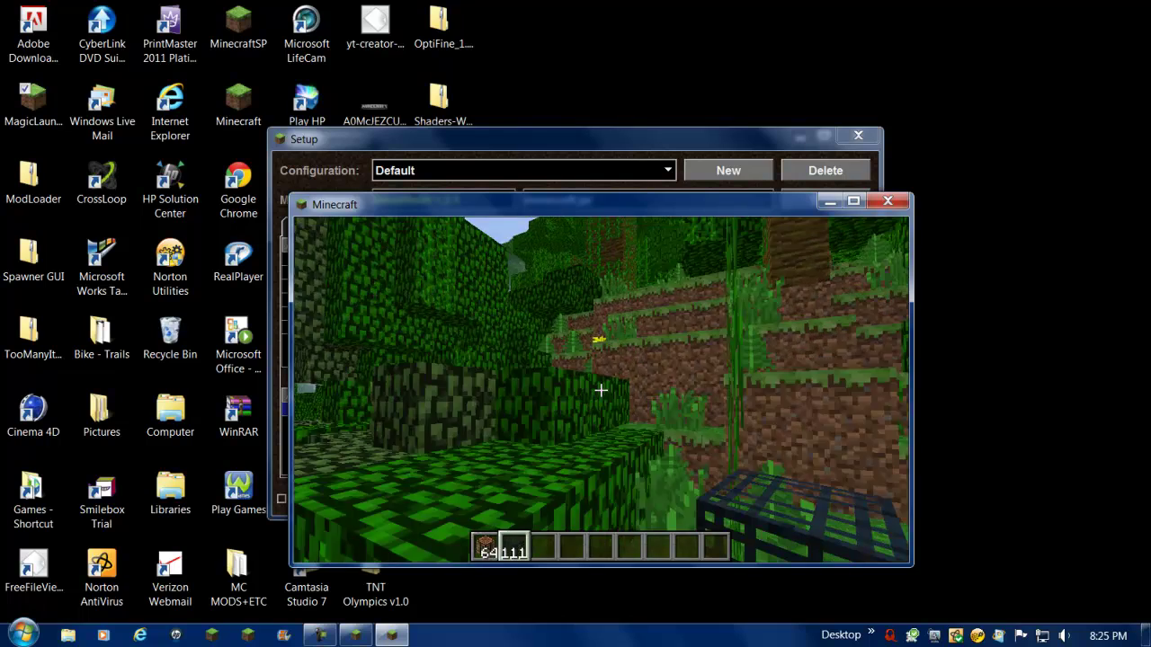
{"action": "mouse_move", "coordinate": [601, 391]}
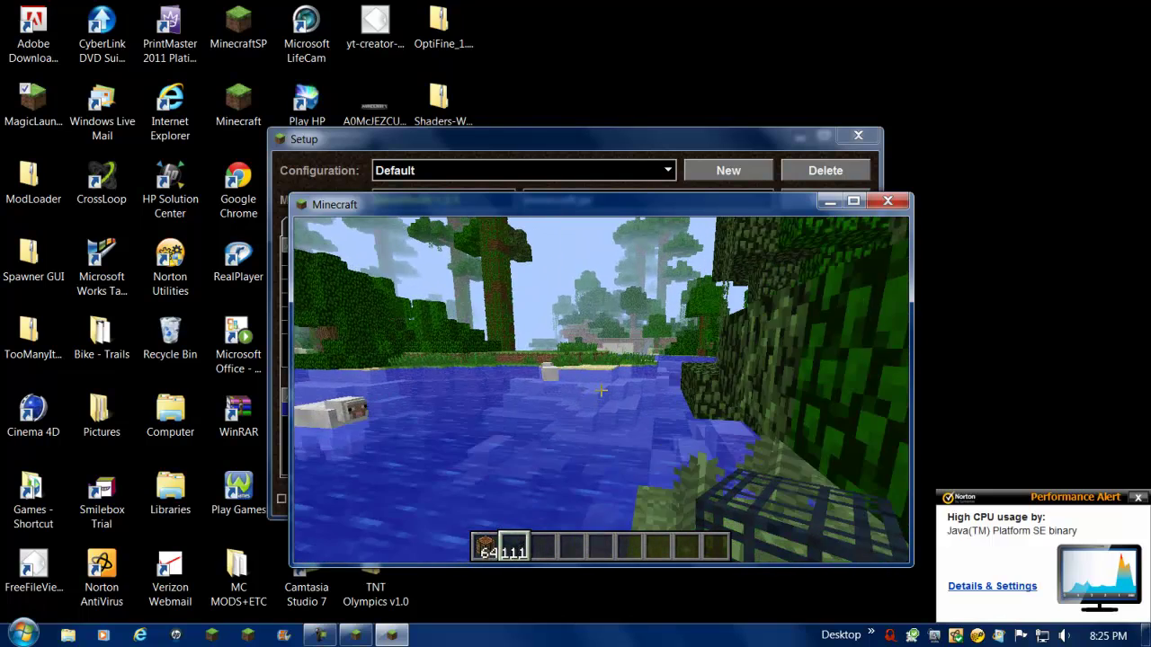
{"action": "key", "text": "w"}
{"action": "key", "text": "w"}
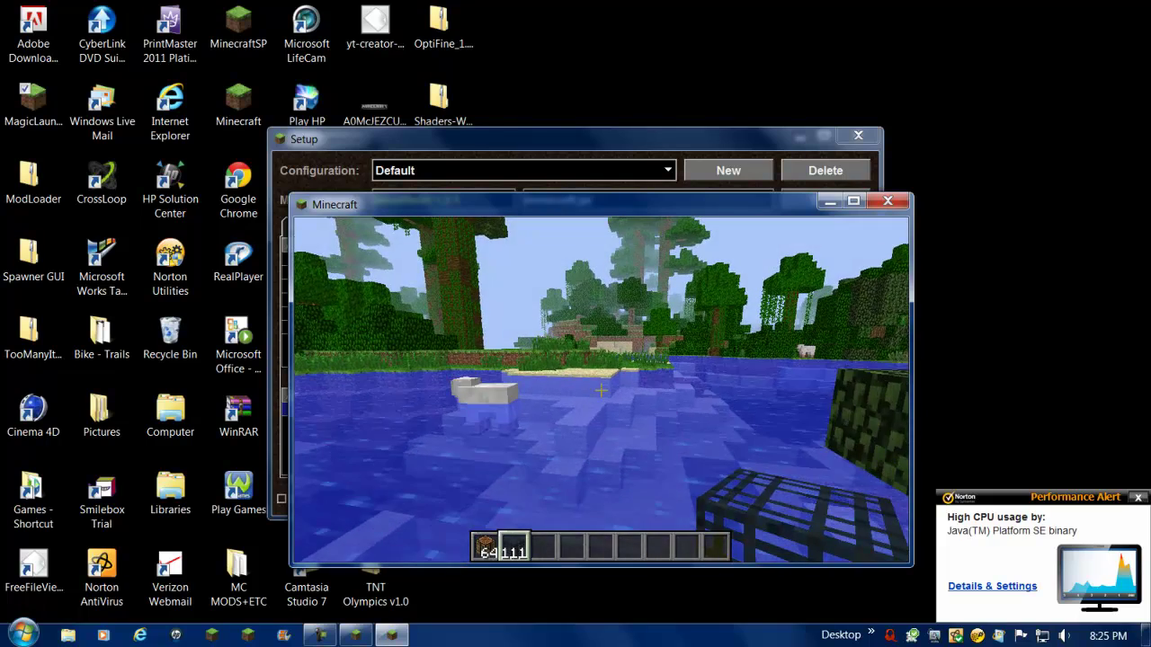
{"action": "key", "text": "w"}
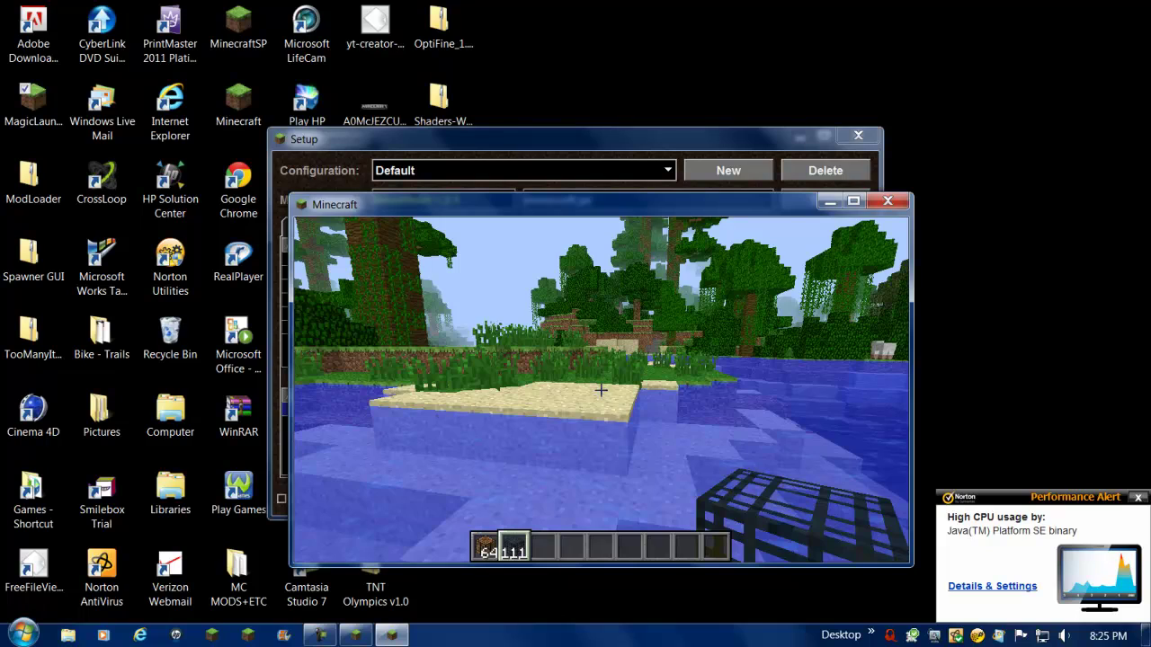
Step: Move ashore, pause the game and examine the Quality and Animation settings under the video settings
{"action": "key", "text": "w"}
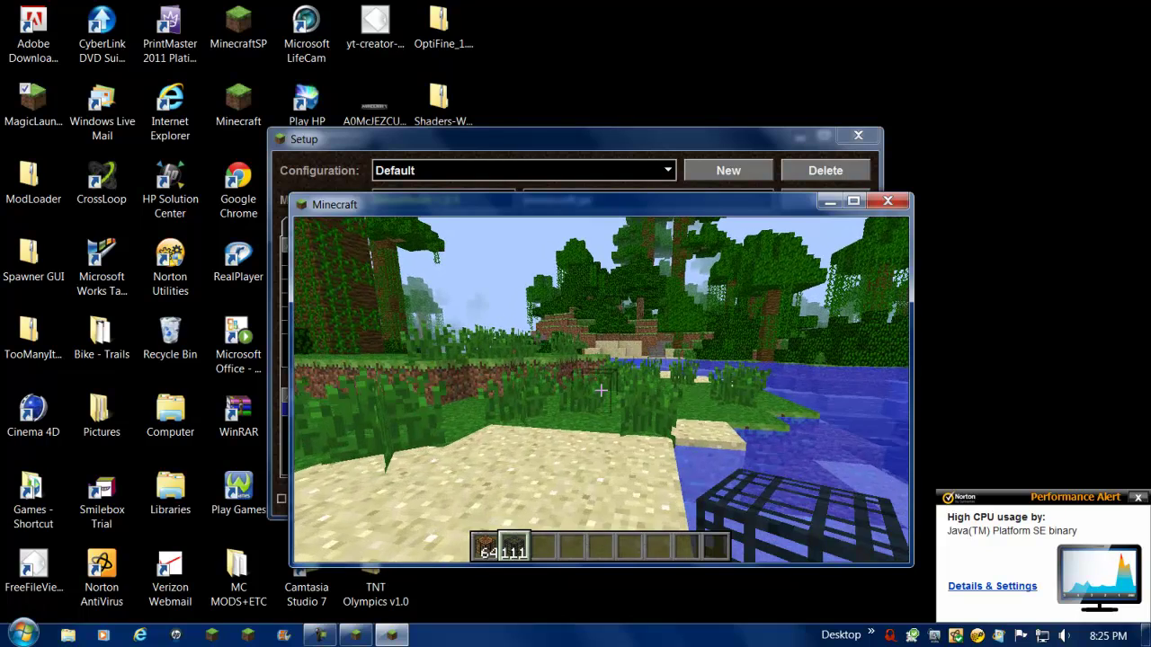
{"action": "key", "text": "Escape"}
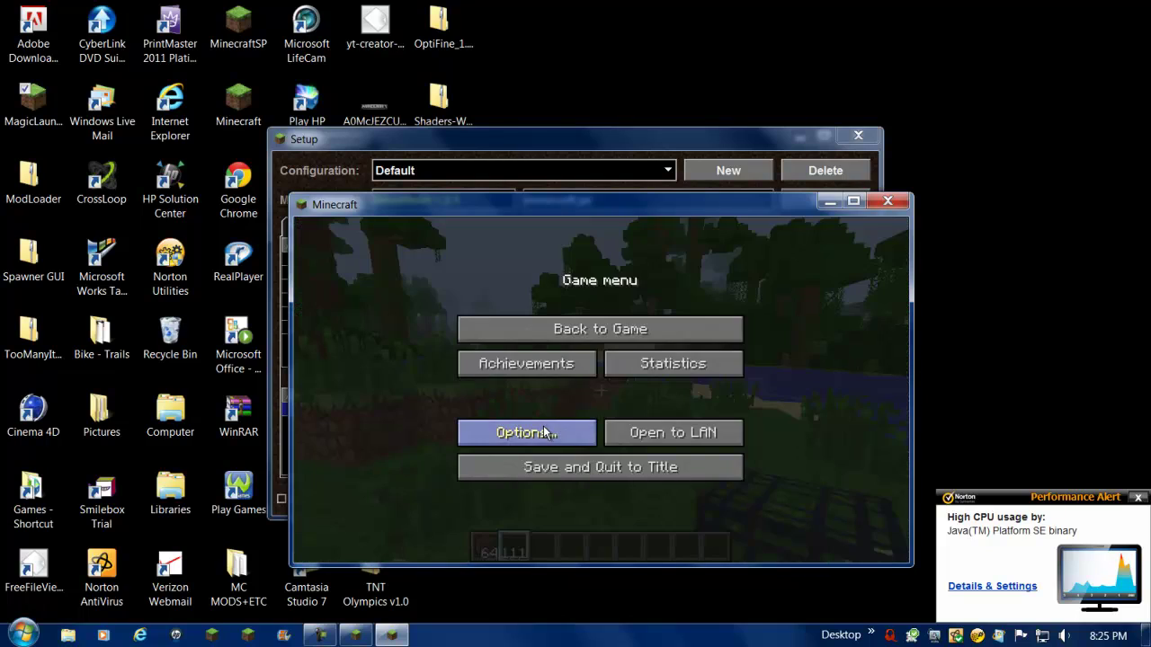
{"action": "left_click", "coordinate": [546, 433]}
{"action": "left_click", "coordinate": [526, 419]}
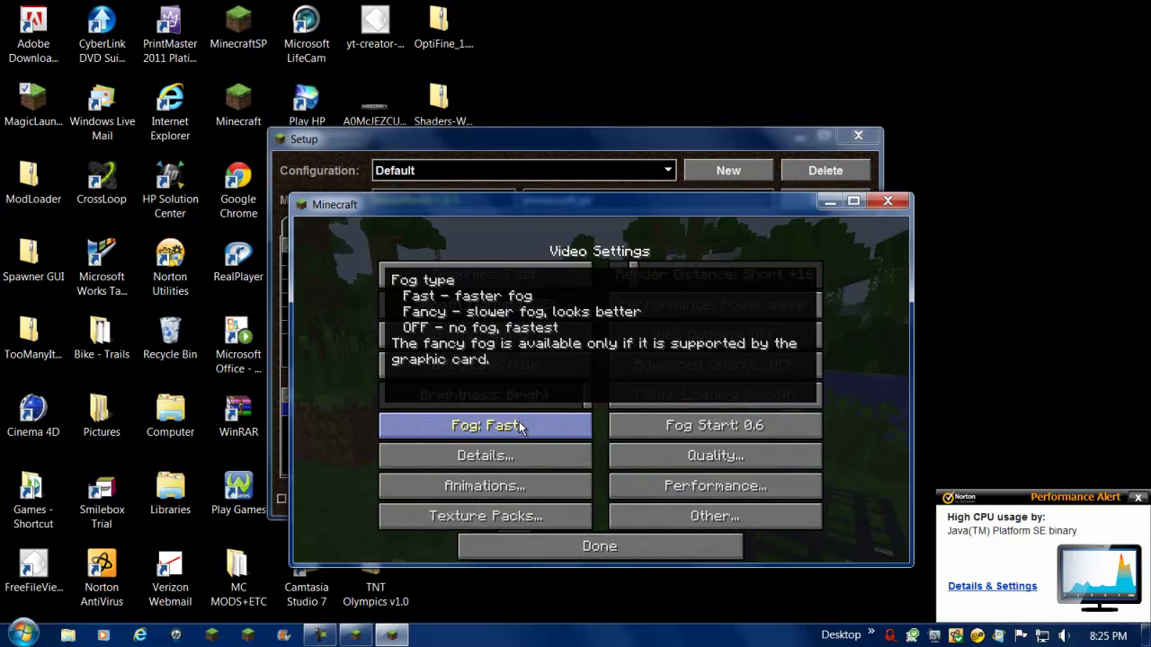
{"action": "left_click", "coordinate": [717, 460]}
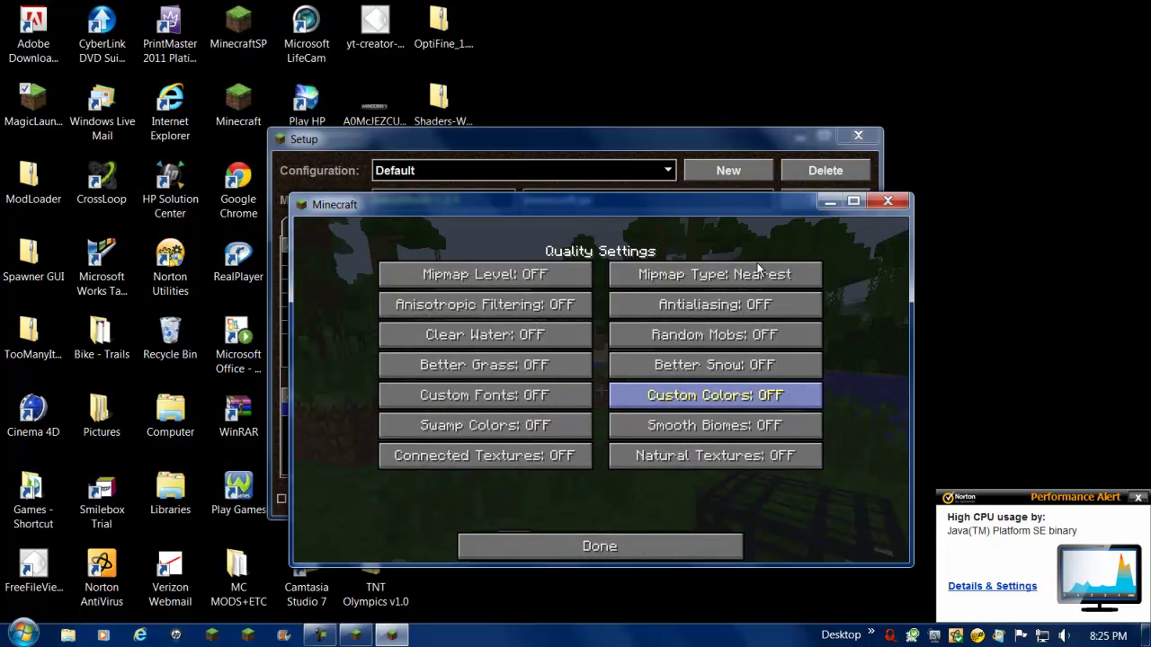
{"action": "left_click", "coordinate": [621, 538]}
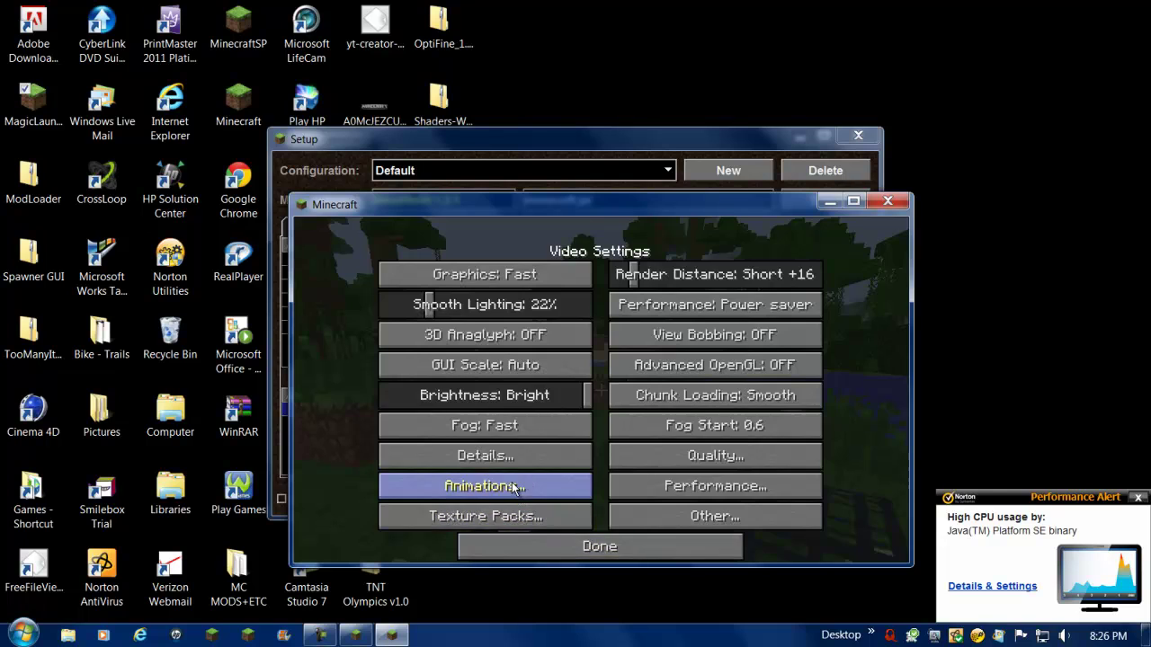
{"action": "left_click", "coordinate": [517, 486]}
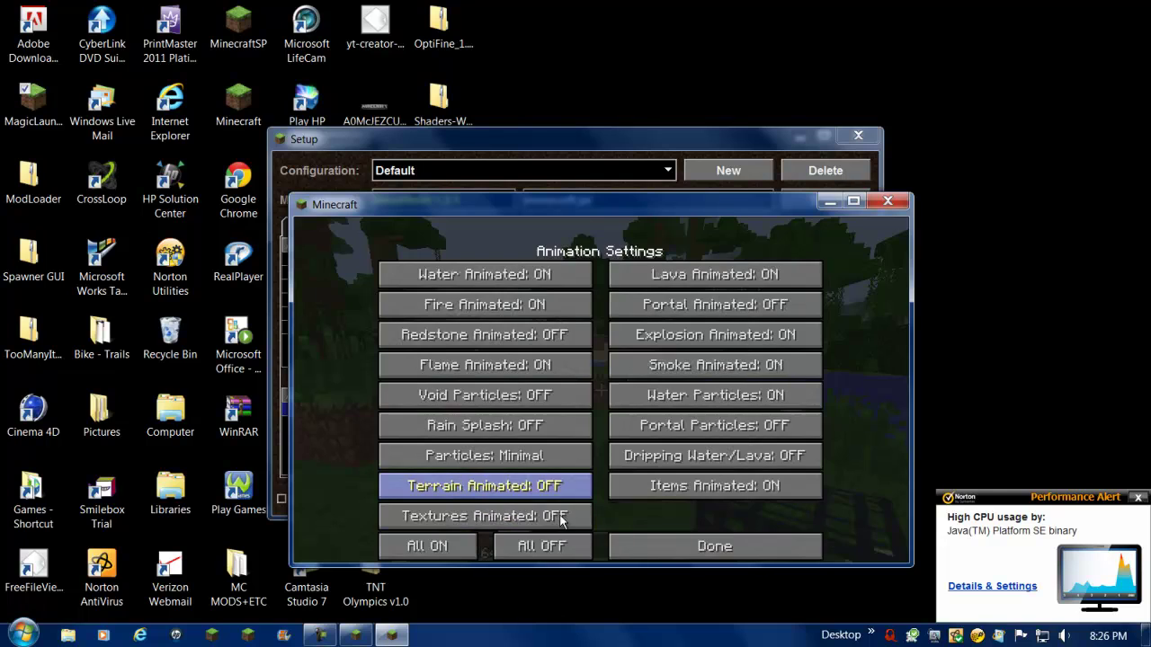
{"action": "left_click", "coordinate": [712, 546]}
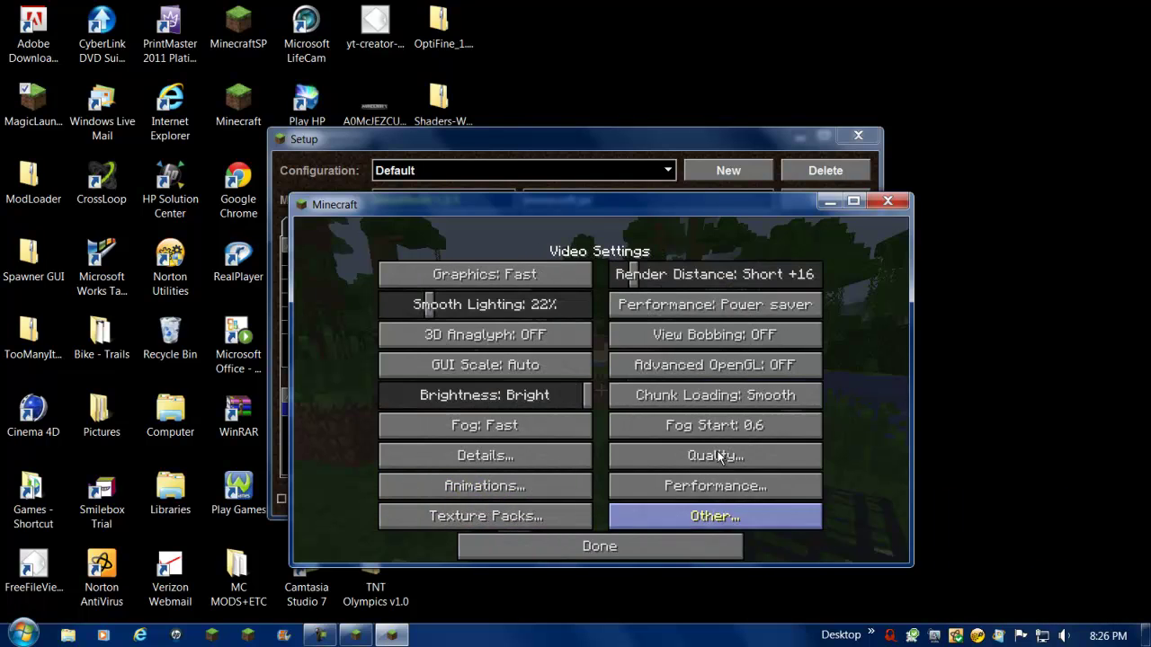
Step: Set Chunk Loading to Multi-Core in the video settings and return to the game
{"action": "left_click", "coordinate": [742, 400]}
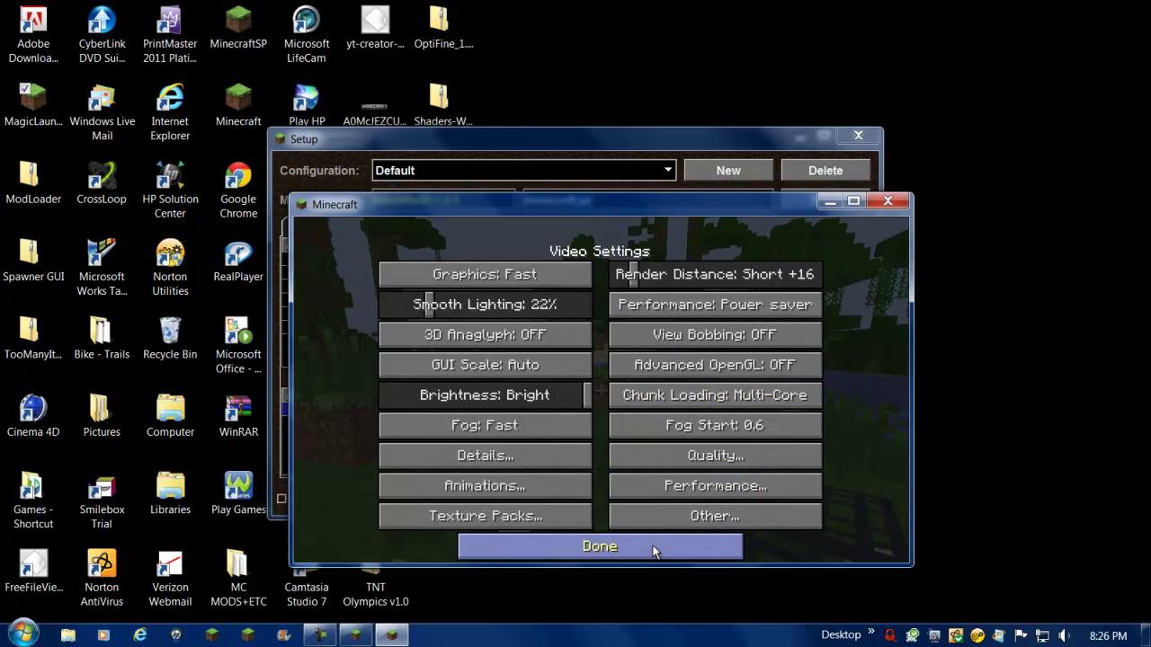
{"action": "left_click", "coordinate": [654, 549]}
{"action": "left_click", "coordinate": [647, 544]}
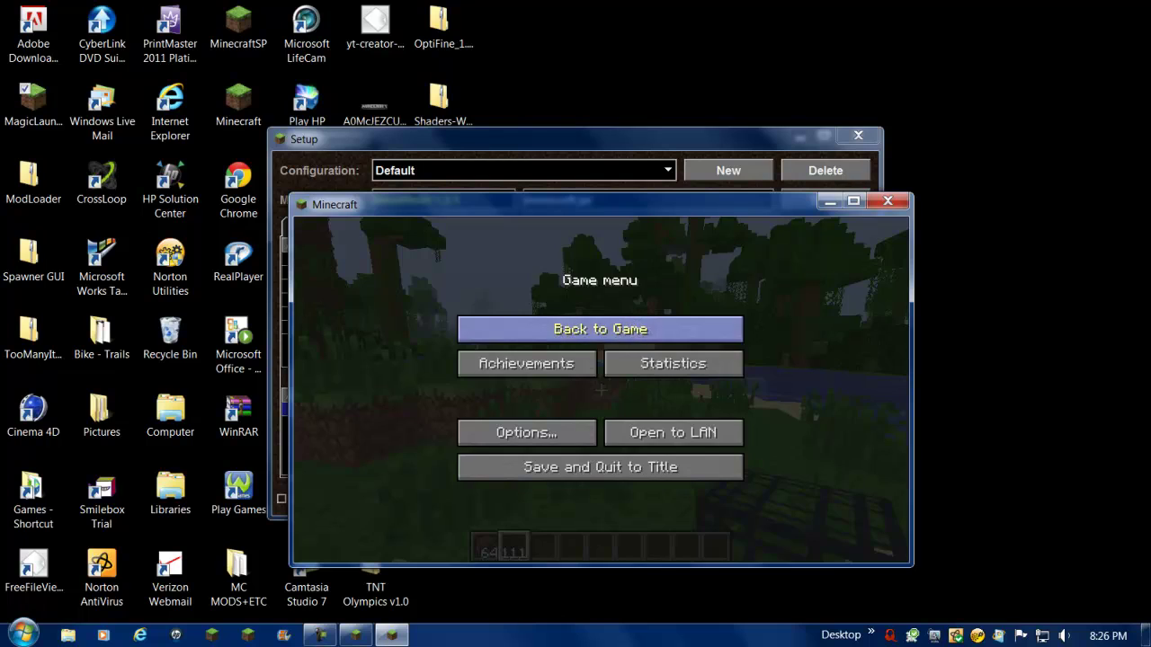
{"action": "left_click", "coordinate": [601, 330]}
Step: Reopen the video settings, set Chunk Loading to Default and return to the game
{"action": "key", "text": "Escape"}
{"action": "left_click", "coordinate": [565, 432]}
{"action": "left_click", "coordinate": [576, 418]}
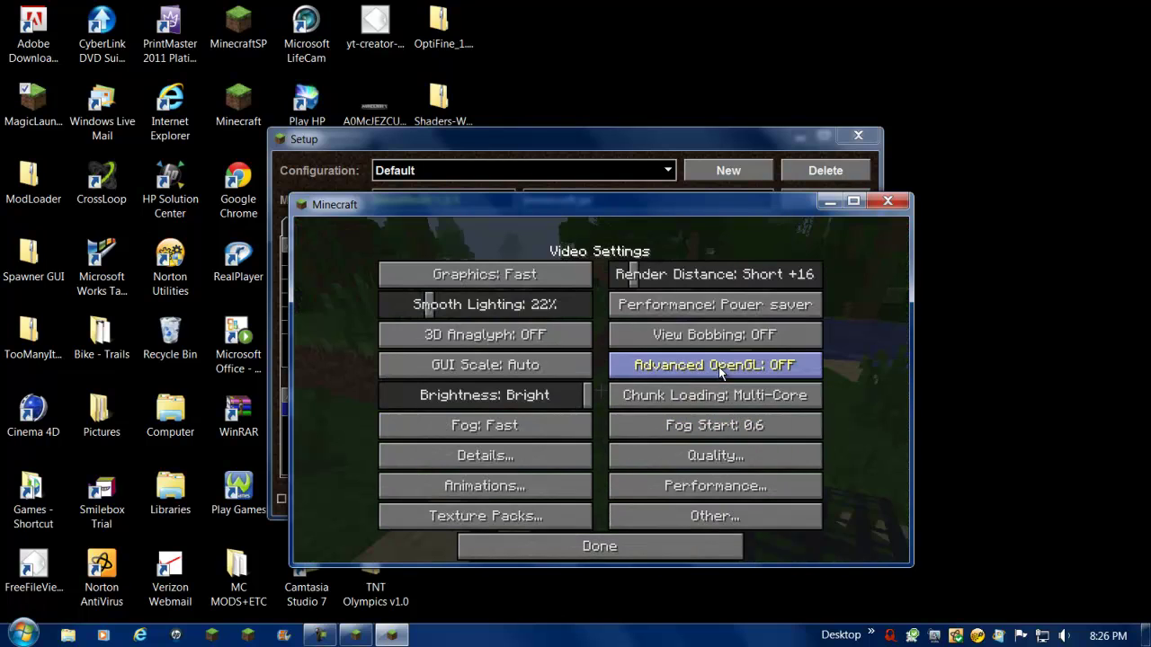
{"action": "left_click", "coordinate": [722, 398]}
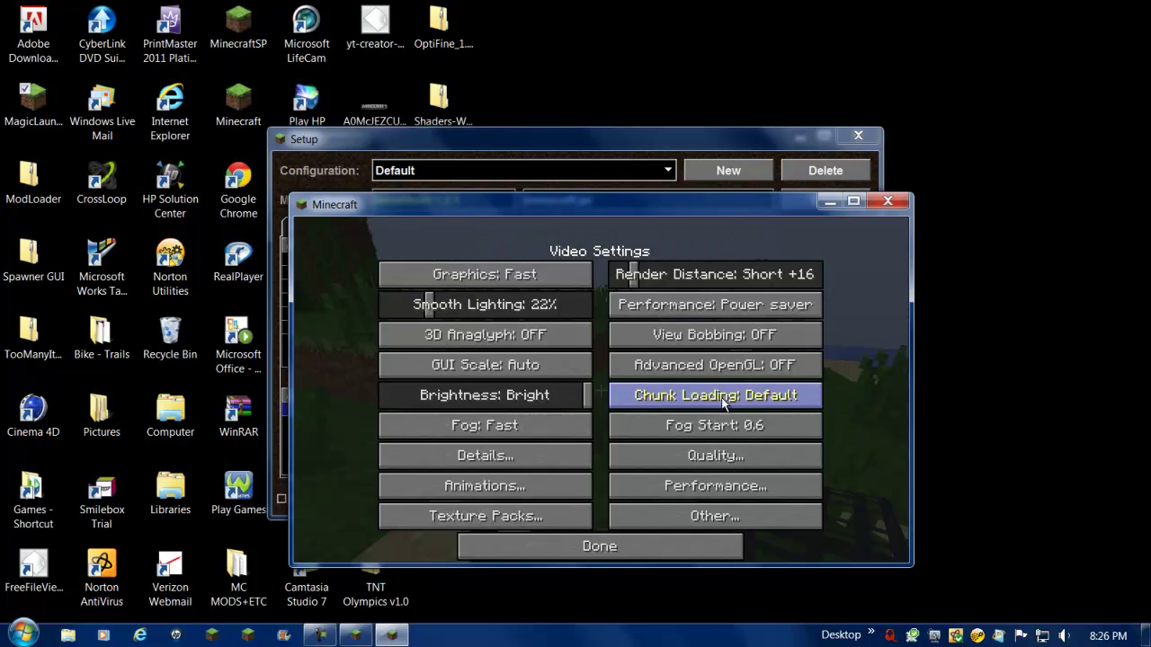
{"action": "left_click", "coordinate": [642, 556]}
{"action": "left_click", "coordinate": [639, 539]}
{"action": "left_click", "coordinate": [629, 326]}
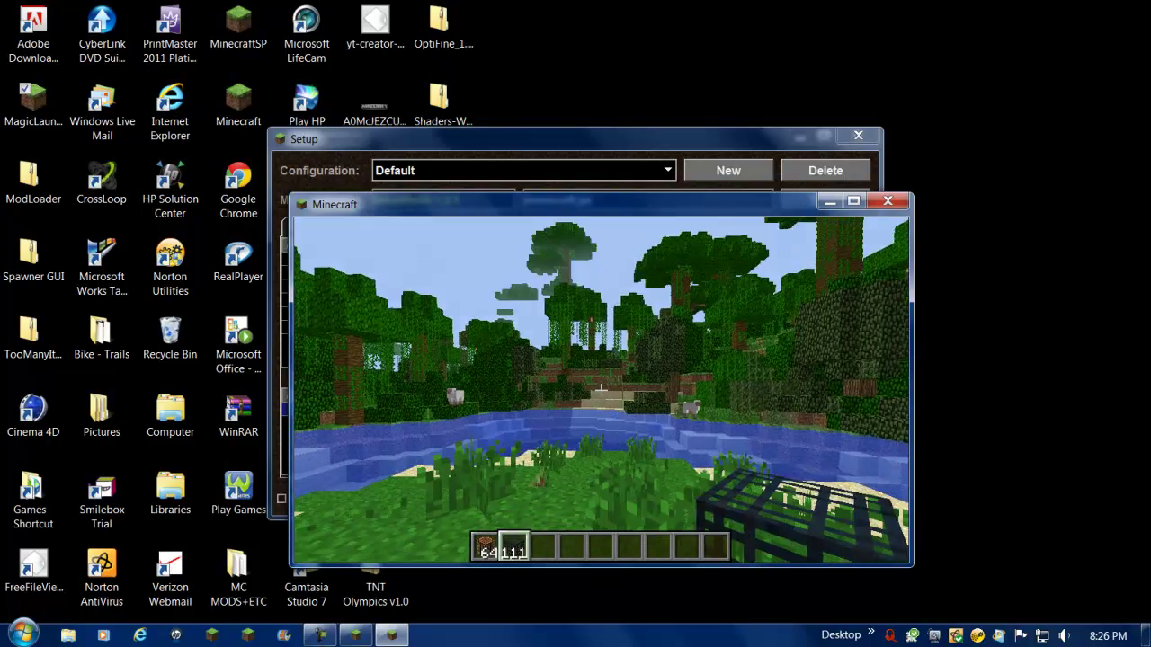
Step: Explore the jungle along the river, passing the vine-covered trees and leaves to reach the sheep by the sand
{"action": "key", "text": "w"}
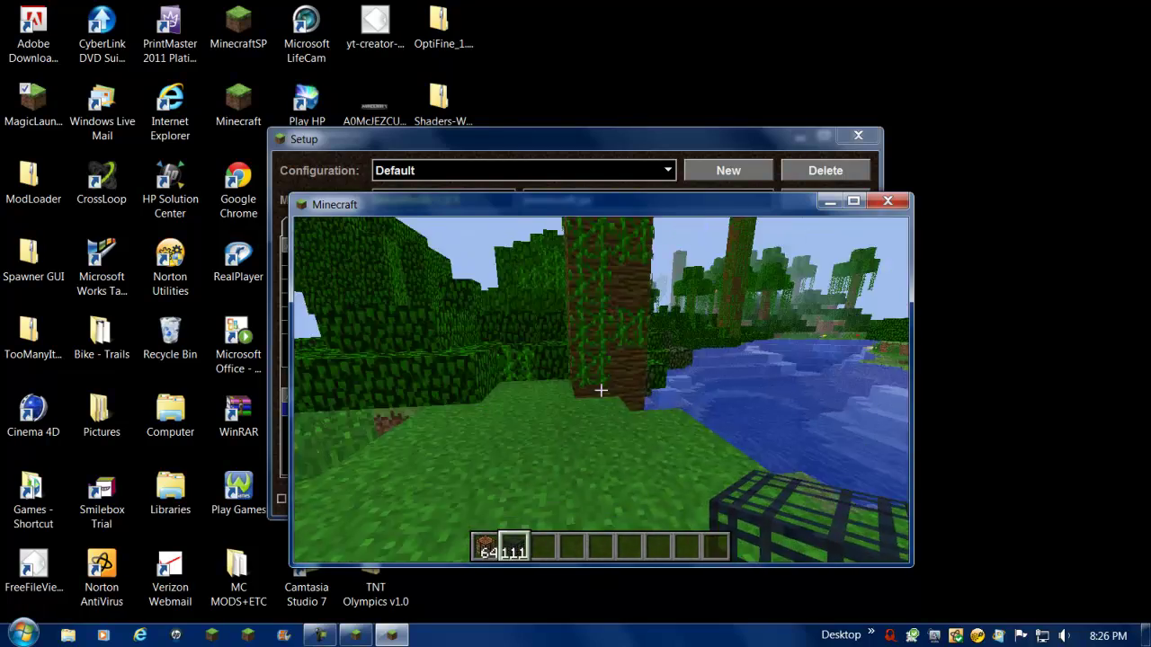
{"action": "key", "text": "w"}
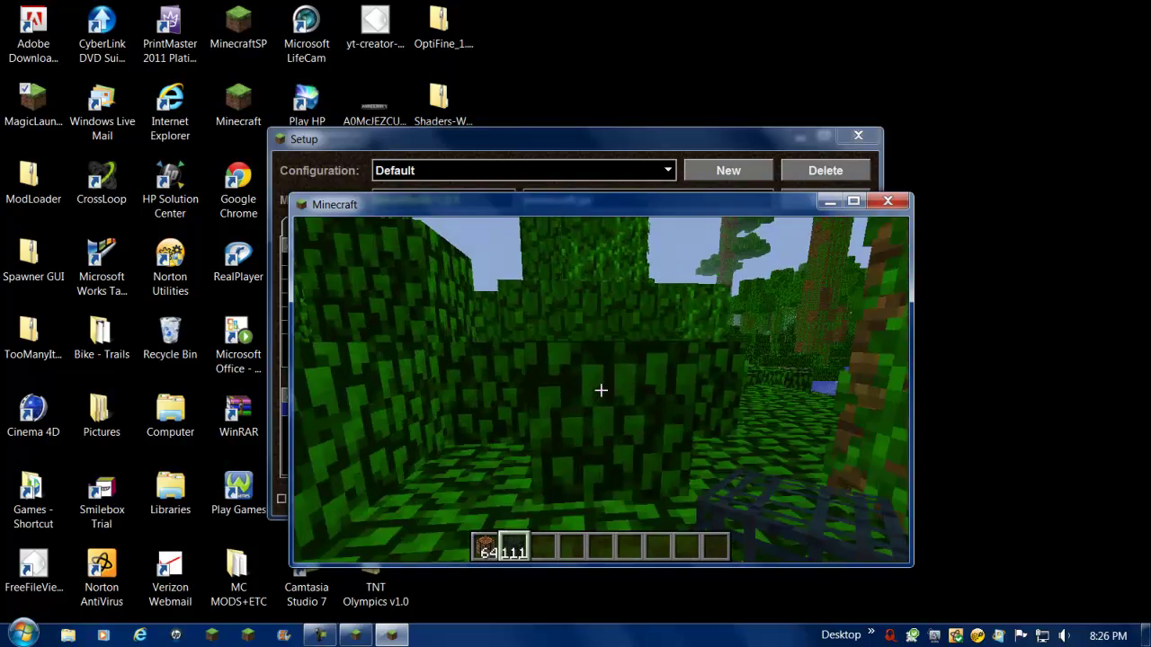
{"action": "key", "text": "w"}
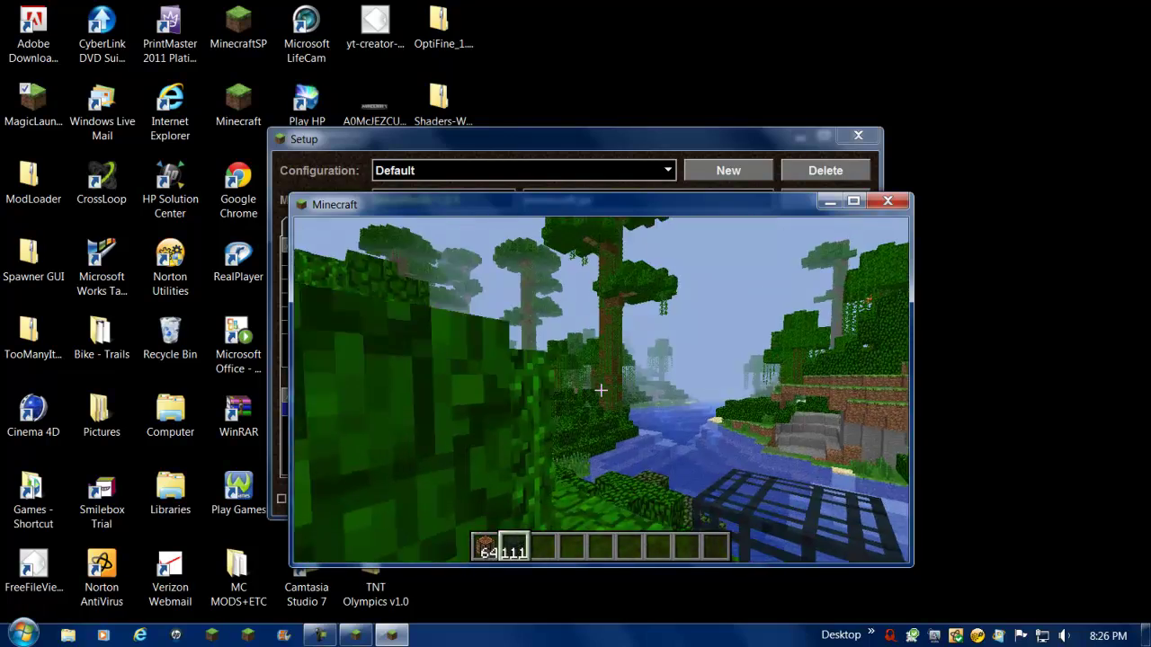
{"action": "key", "text": "w"}
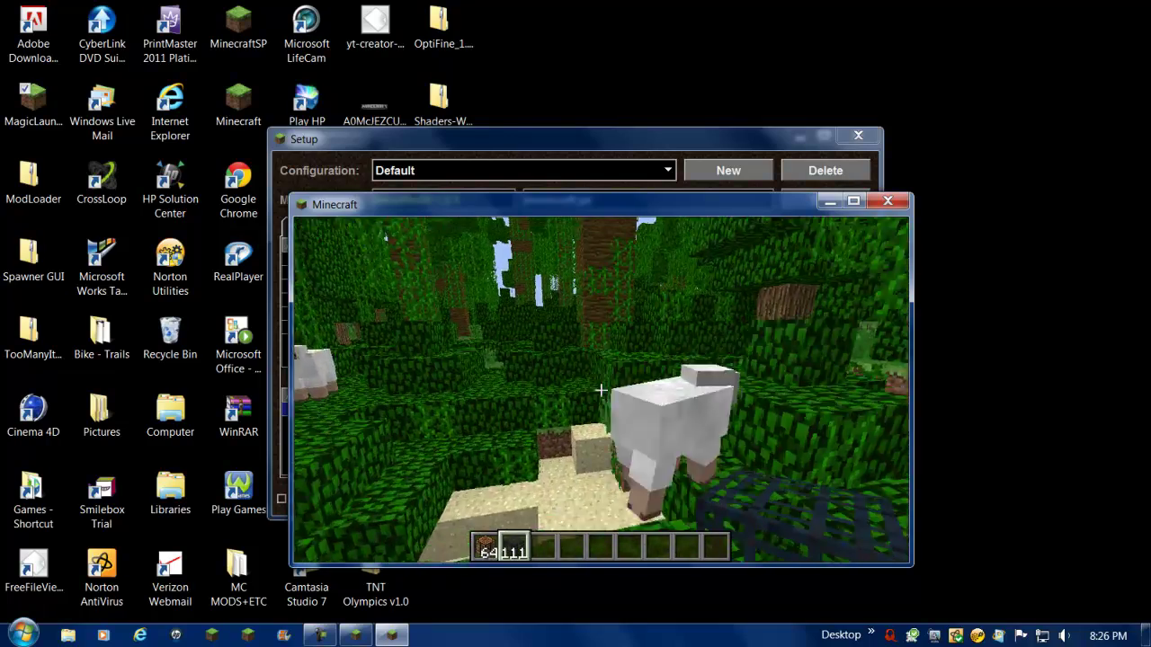
Step: Save and quit the world to the title screen, and exit the test game
{"action": "key", "text": "Escape"}
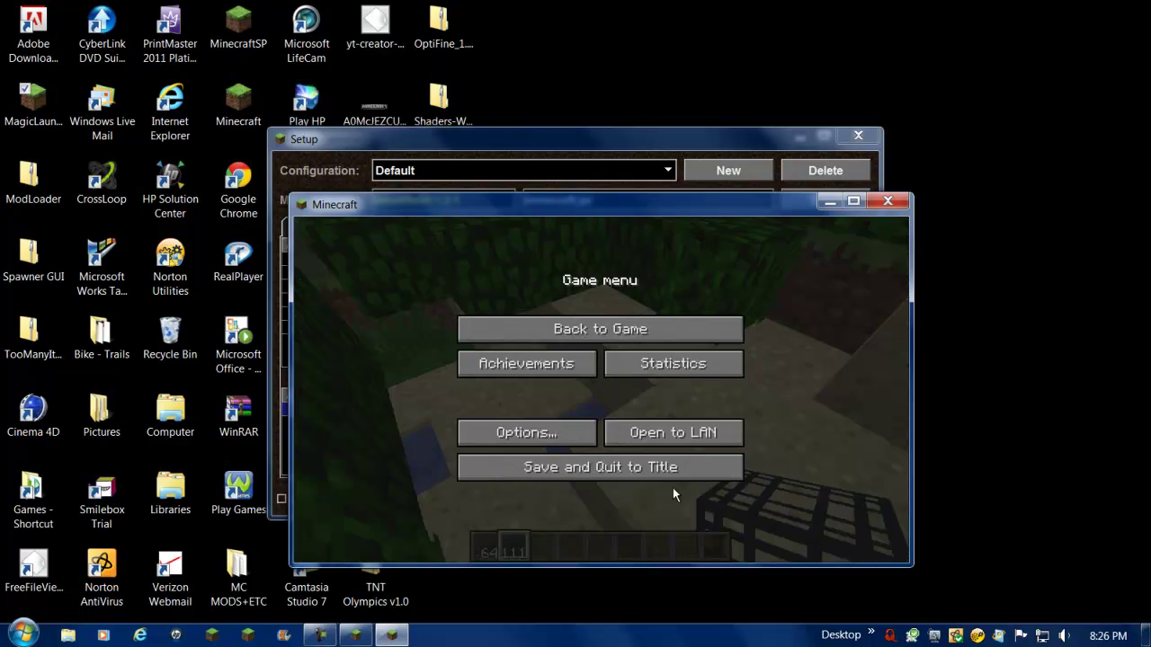
{"action": "left_click", "coordinate": [663, 468]}
{"action": "left_click", "coordinate": [672, 507]}
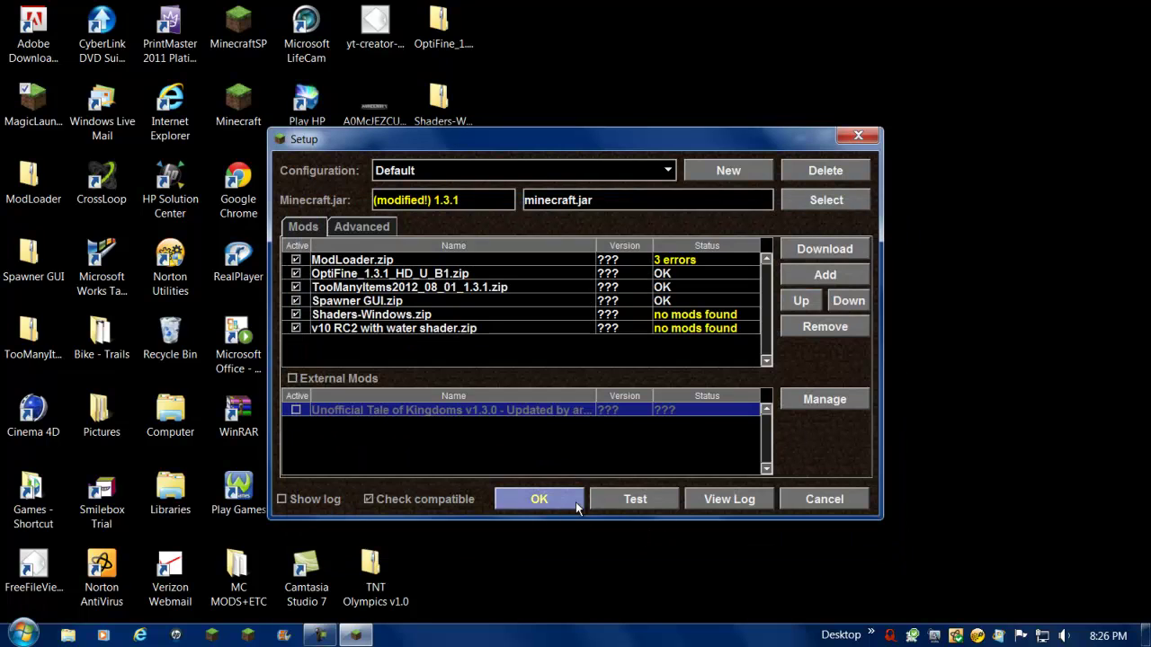
Step: Open the launcher log and examine its error, shutdown, login and mod-loading entries for the test run
{"action": "left_click", "coordinate": [729, 499]}
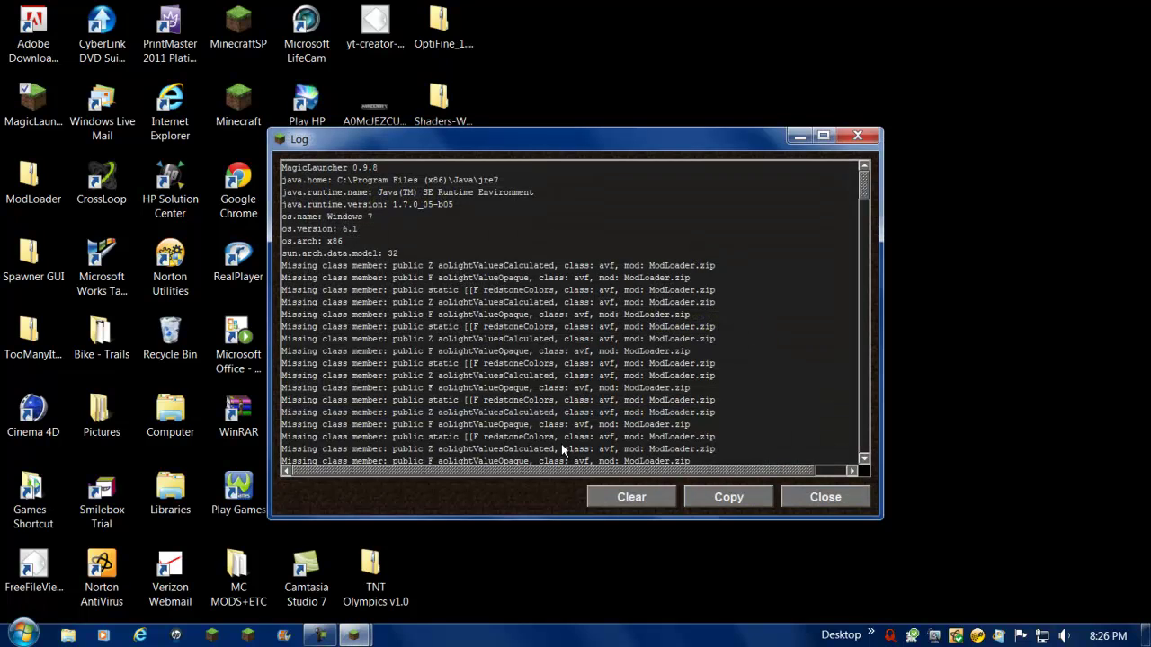
{"action": "scroll", "coordinate": [527, 329], "scroll_direction": "down", "scroll_amount": 10}
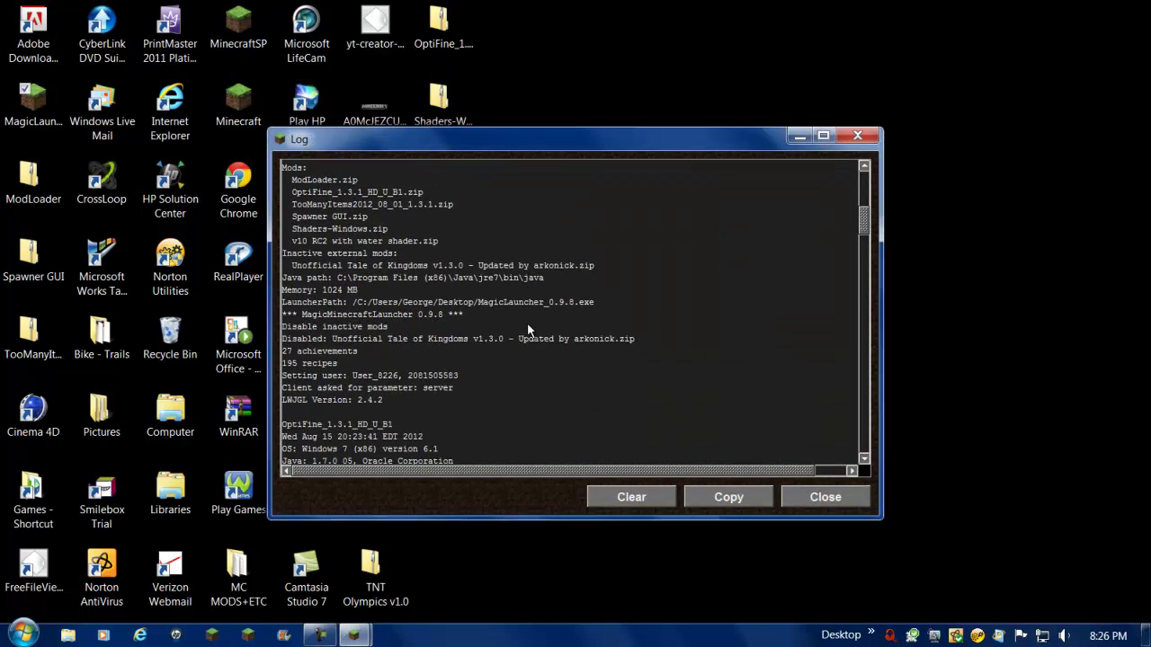
{"action": "scroll", "coordinate": [530, 322], "scroll_direction": "down", "scroll_amount": 15}
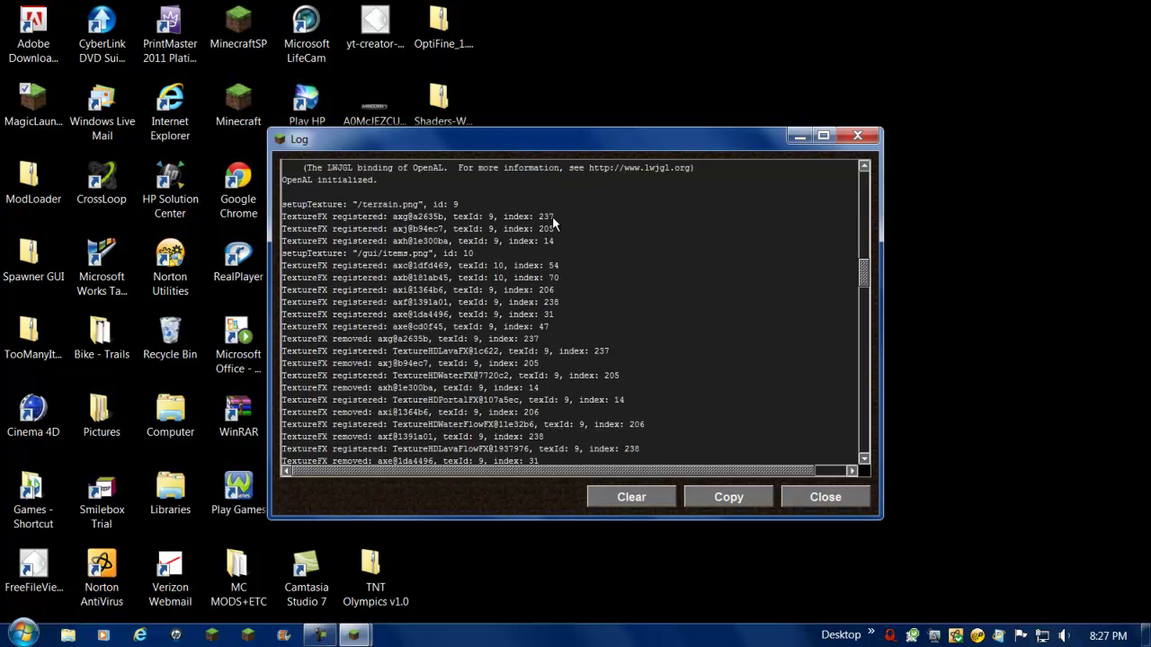
{"action": "left_click_drag", "start_coordinate": [861, 275], "coordinate": [868, 516]}
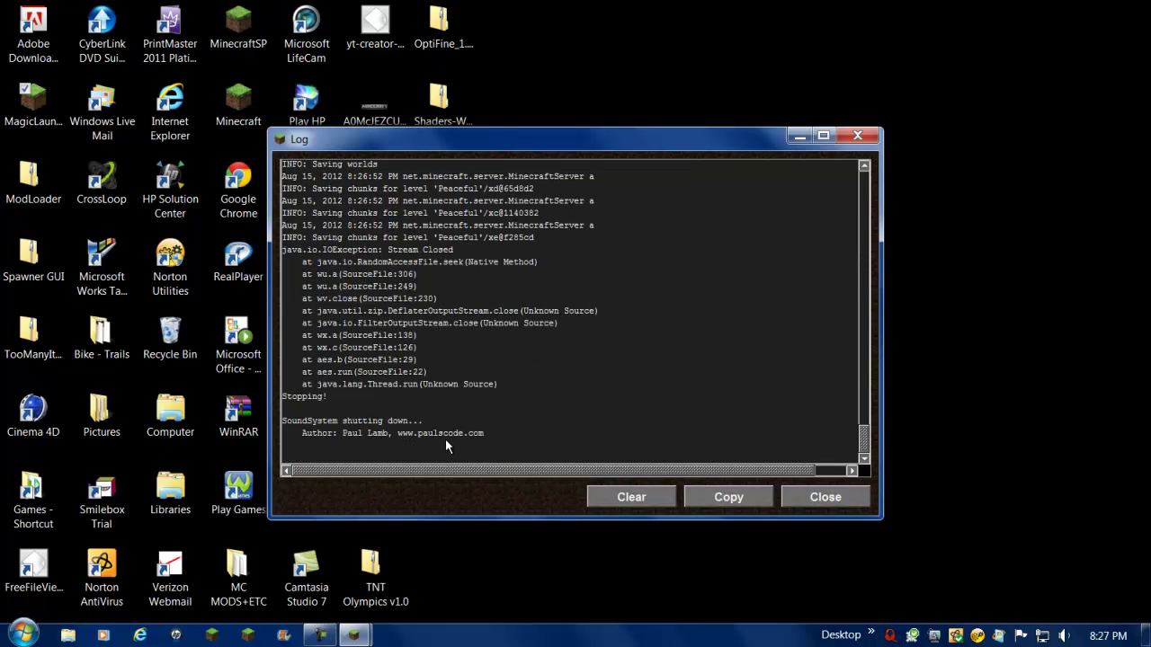
{"action": "scroll", "coordinate": [448, 434], "scroll_direction": "up", "scroll_amount": 12}
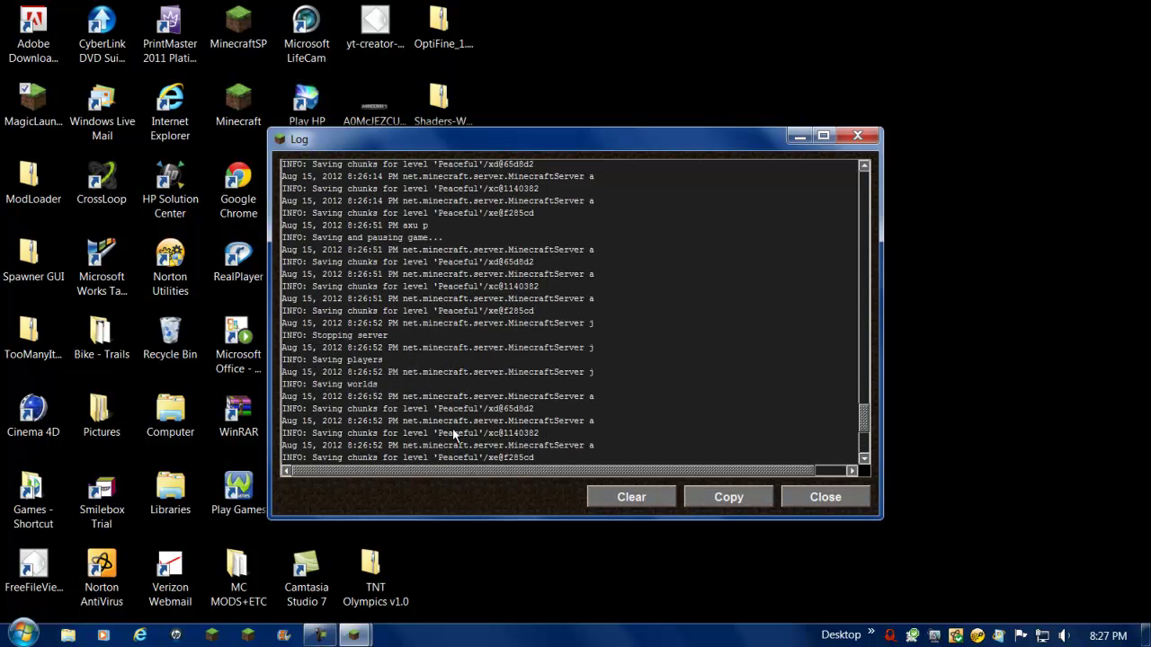
{"action": "scroll", "coordinate": [454, 434], "scroll_direction": "up", "scroll_amount": 15}
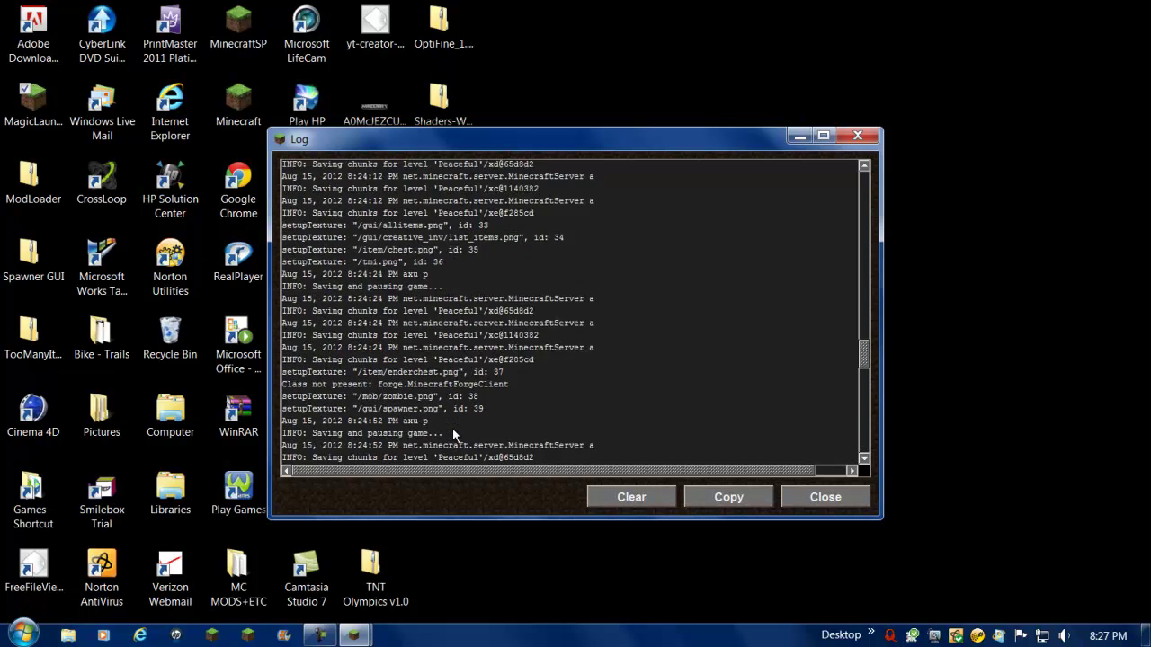
{"action": "scroll", "coordinate": [454, 435], "scroll_direction": "up", "scroll_amount": 3}
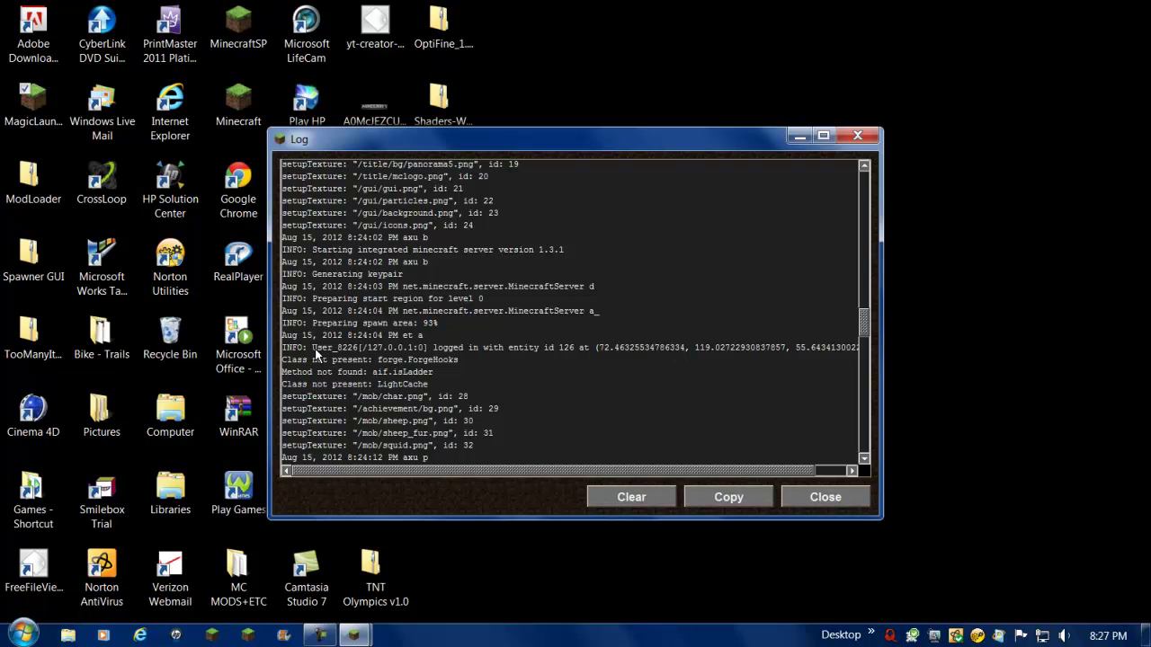
{"action": "scroll", "coordinate": [458, 435], "scroll_direction": "up", "scroll_amount": 6}
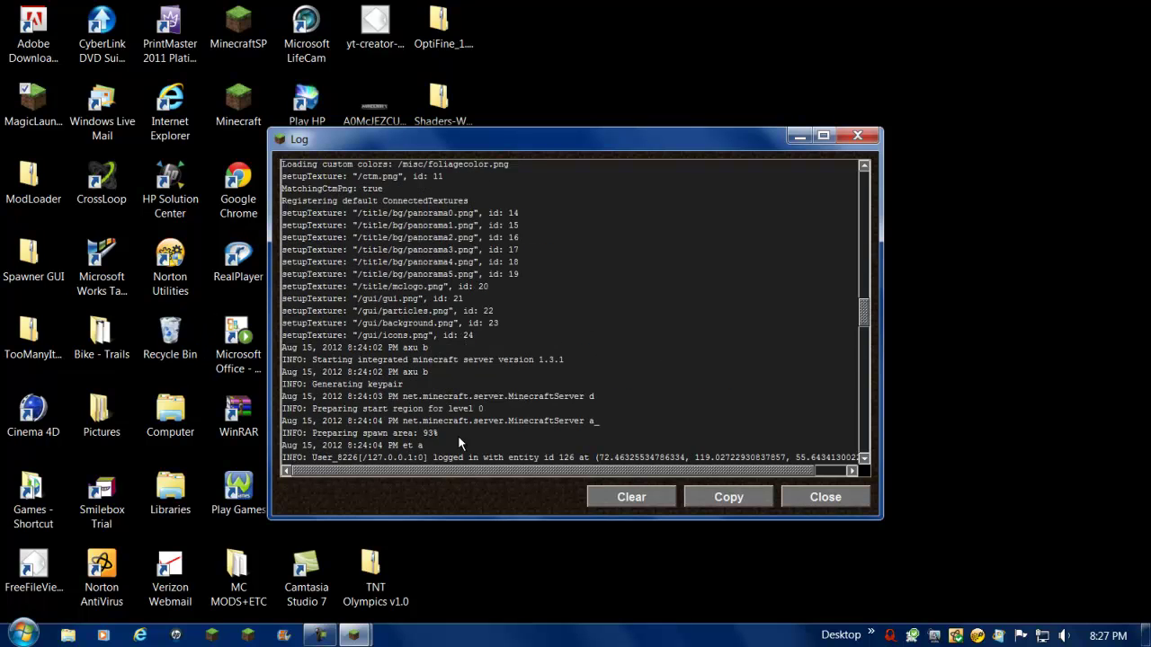
{"action": "scroll", "coordinate": [467, 439], "scroll_direction": "up", "scroll_amount": 3}
{"action": "scroll", "coordinate": [466, 438], "scroll_direction": "up", "scroll_amount": 15}
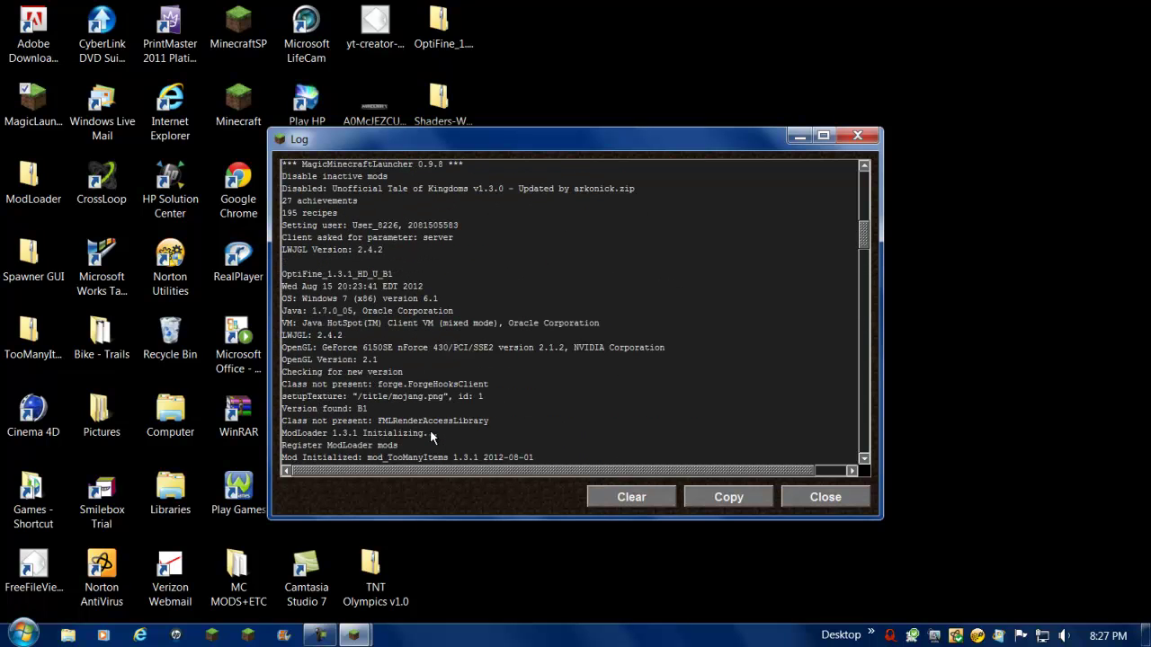
{"action": "scroll", "coordinate": [430, 435], "scroll_direction": "down", "scroll_amount": 2}
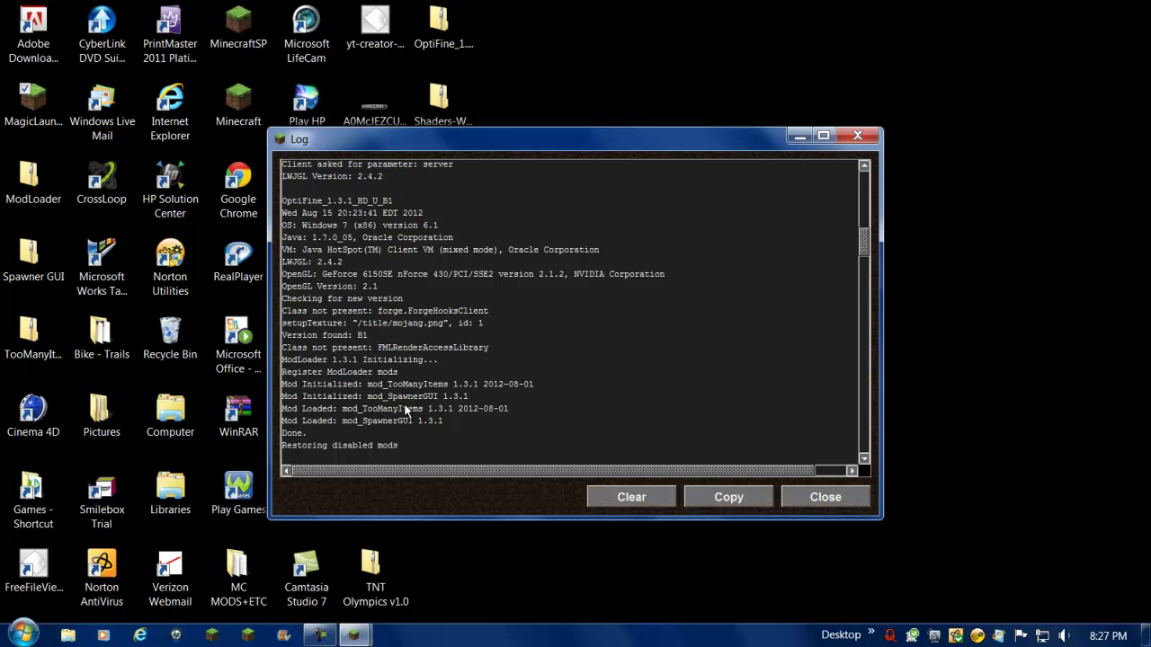
{"action": "scroll", "coordinate": [418, 409], "scroll_direction": "up", "scroll_amount": 5}
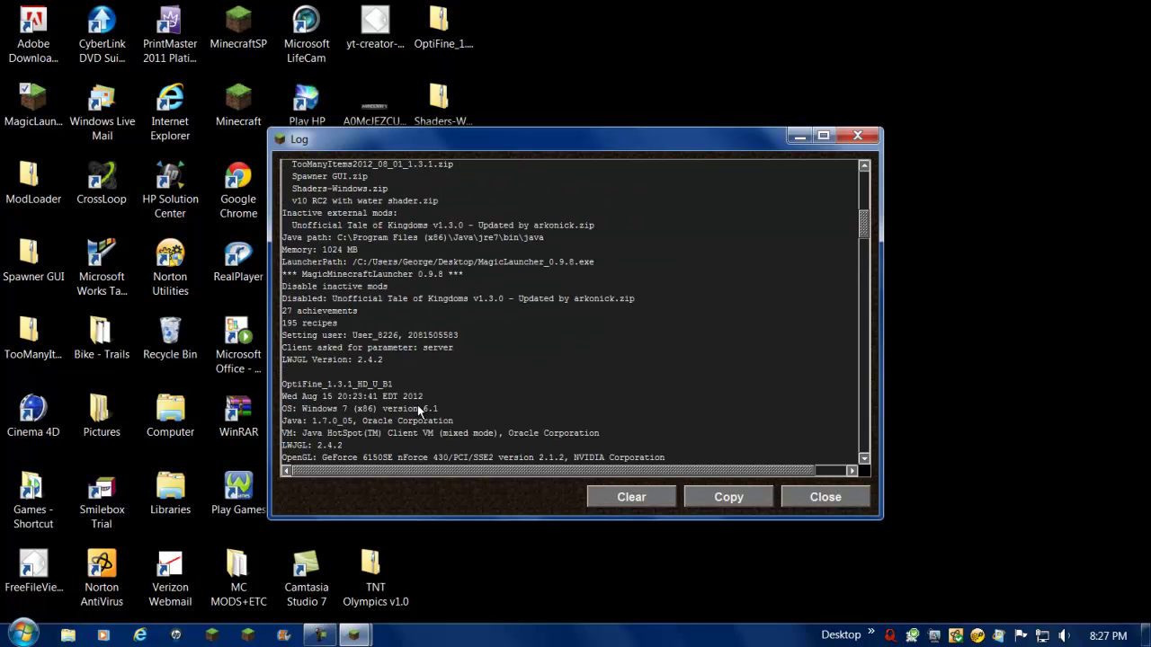
Step: Move the log out of the way, activate the external mod Unofficial Tale of Kingdoms v1.3.0 and test the configuration
{"action": "left_click_drag", "start_coordinate": [655, 149], "coordinate": [507, 591]}
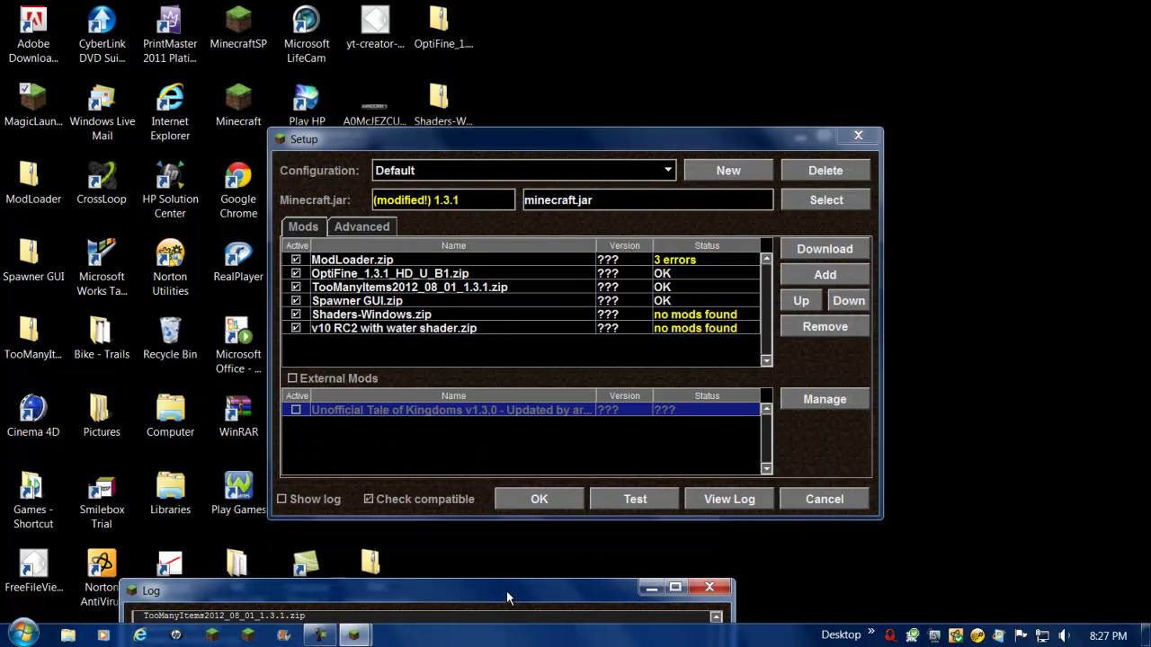
{"action": "left_click", "coordinate": [295, 412]}
{"action": "left_click", "coordinate": [659, 500]}
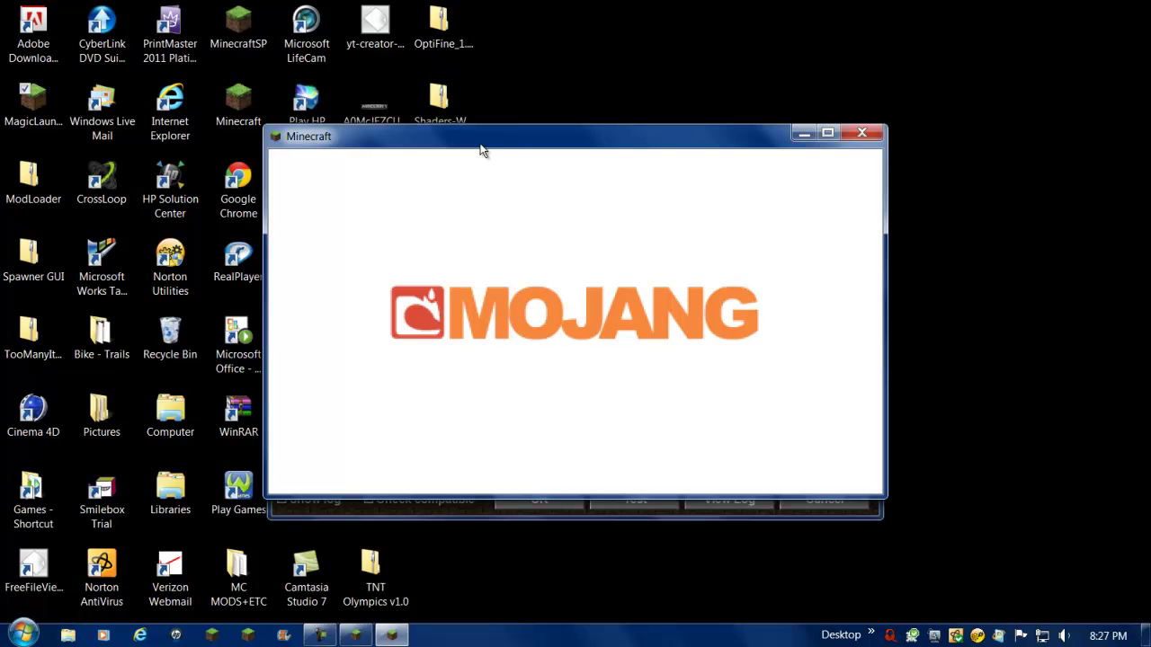
Step: Deactivate Shaders-Windows.zip while keeping v10 RC2 with water shader.zip active, and close the crashed game window
{"action": "left_click_drag", "start_coordinate": [481, 150], "coordinate": [504, 380]}
{"action": "left_click", "coordinate": [296, 315]}
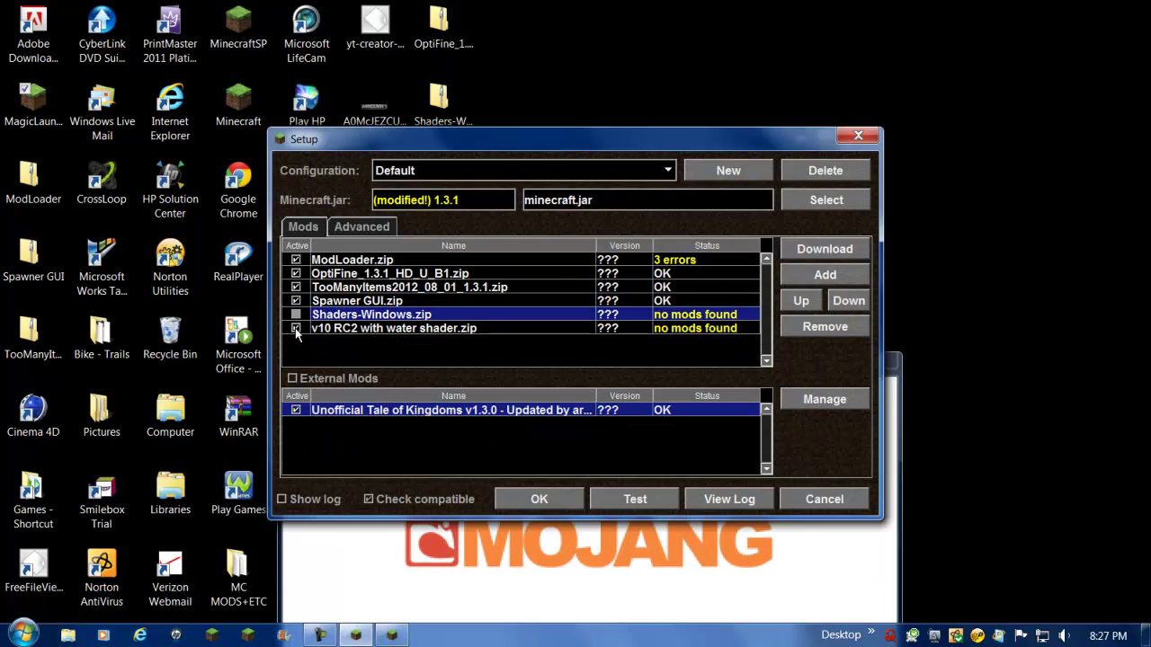
{"action": "left_click", "coordinate": [295, 328]}
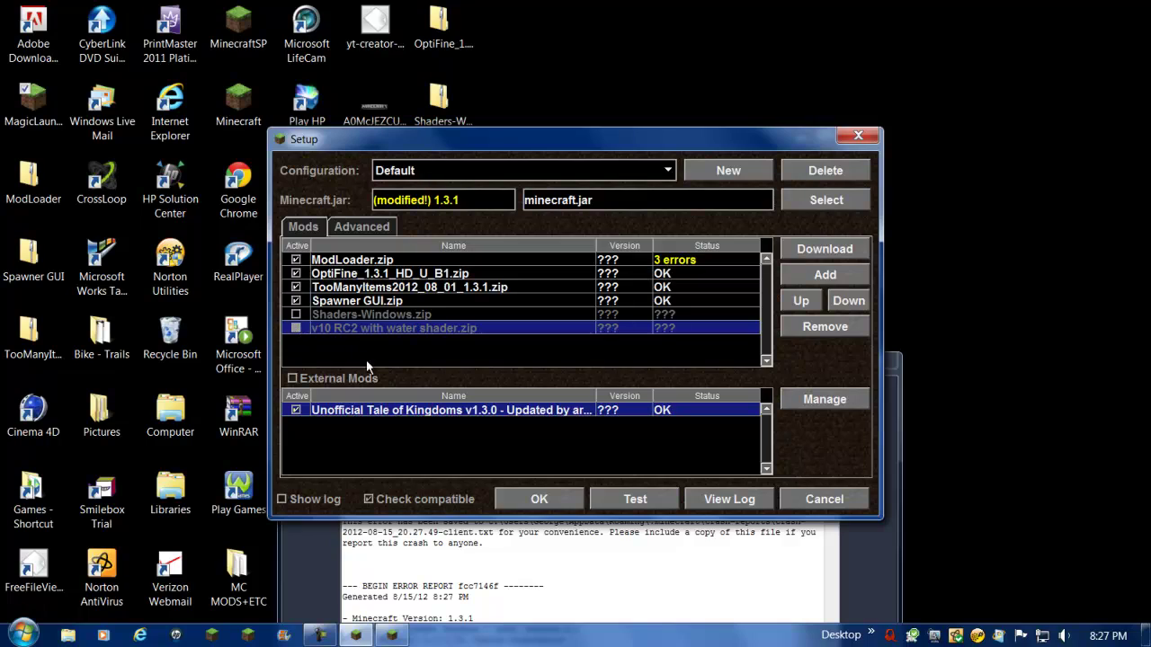
{"action": "left_click", "coordinate": [295, 329]}
{"action": "left_click", "coordinate": [843, 466]}
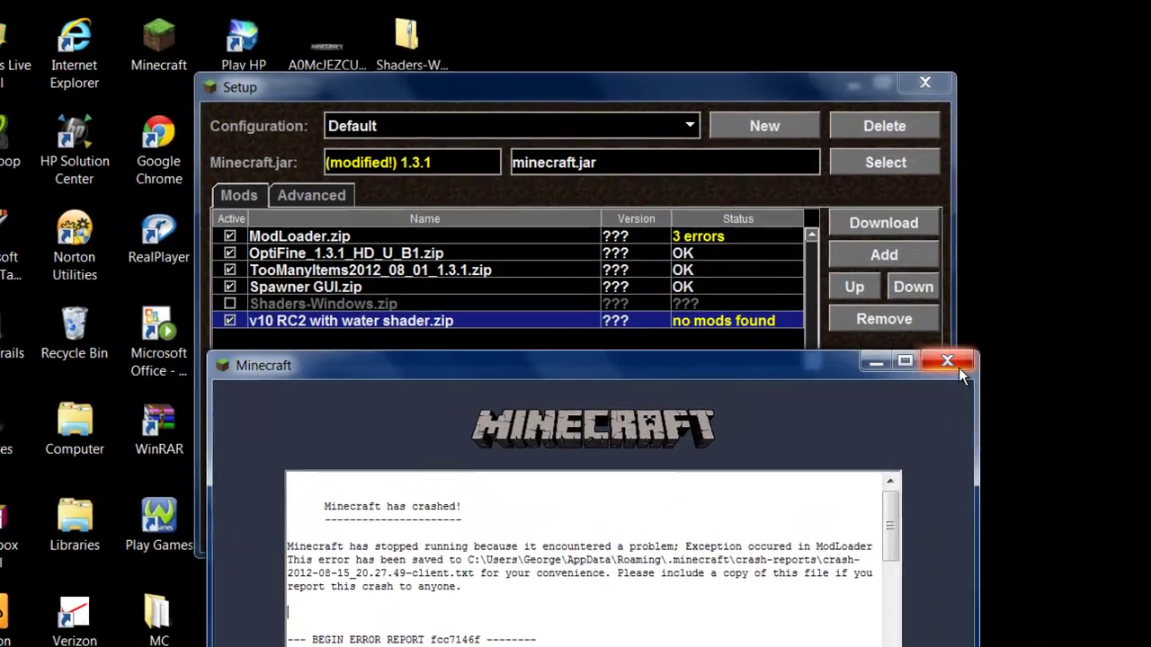
{"action": "left_click", "coordinate": [879, 364]}
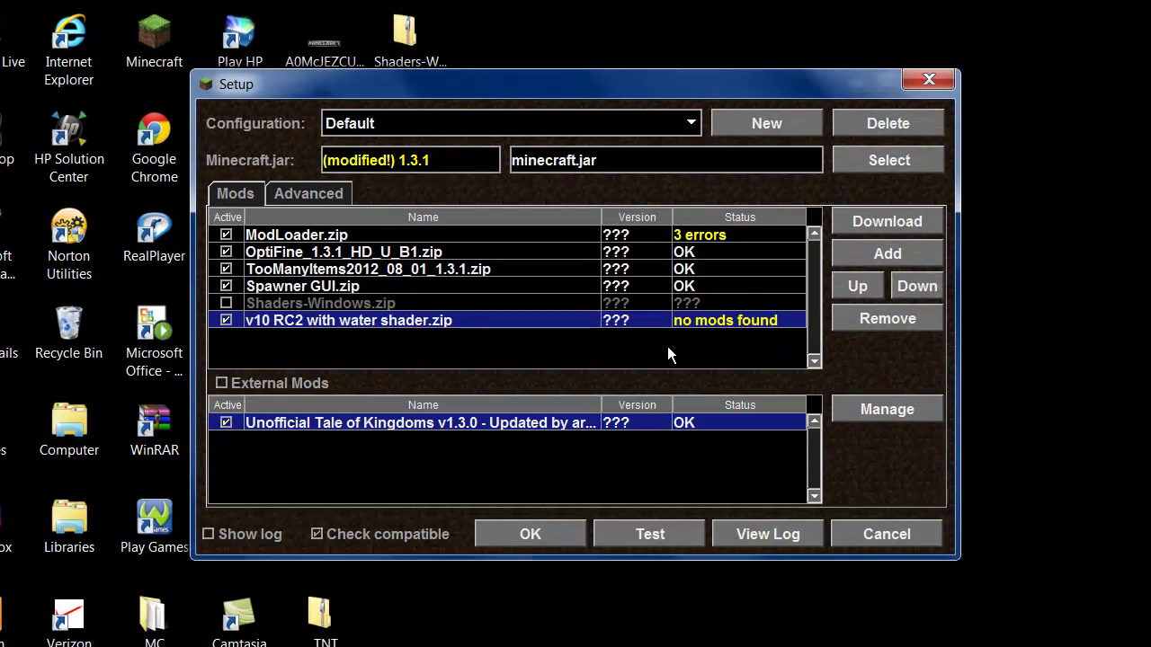
Step: Deactivate v10 RC2 with water shader.zip and remove it from the mod list
{"action": "left_click", "coordinate": [226, 320]}
{"action": "left_click", "coordinate": [897, 320]}
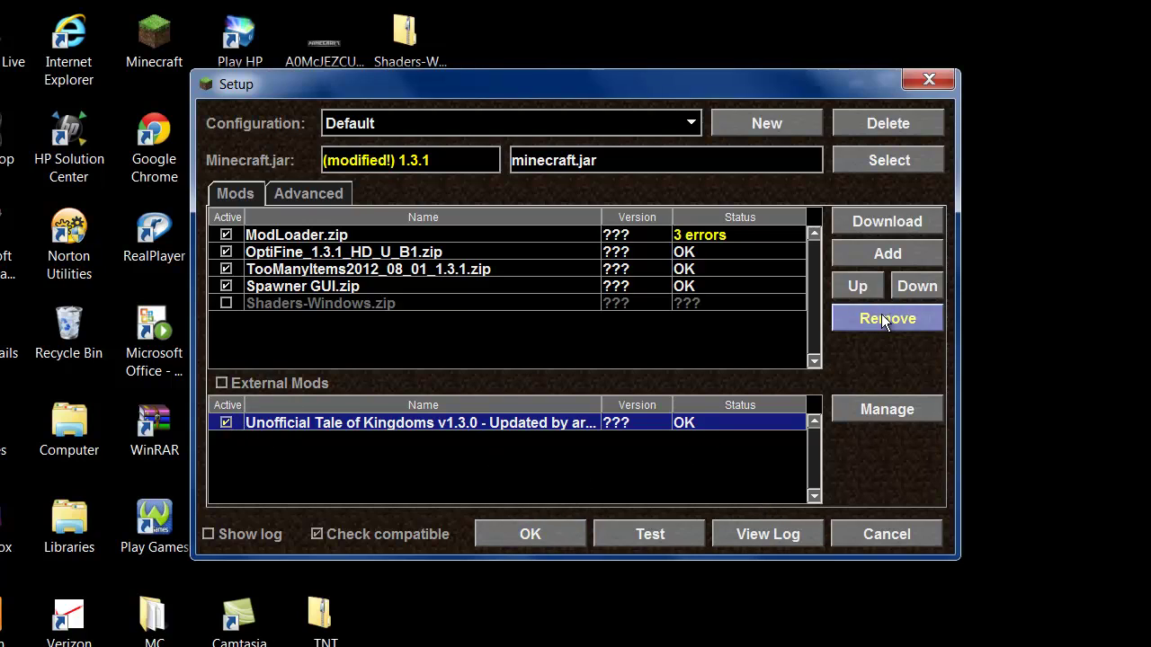
{"action": "left_click", "coordinate": [887, 261]}
{"action": "left_click", "coordinate": [894, 528]}
Step: Test the Default configuration with the water shader removed, and close the test game window
{"action": "left_click", "coordinate": [630, 542]}
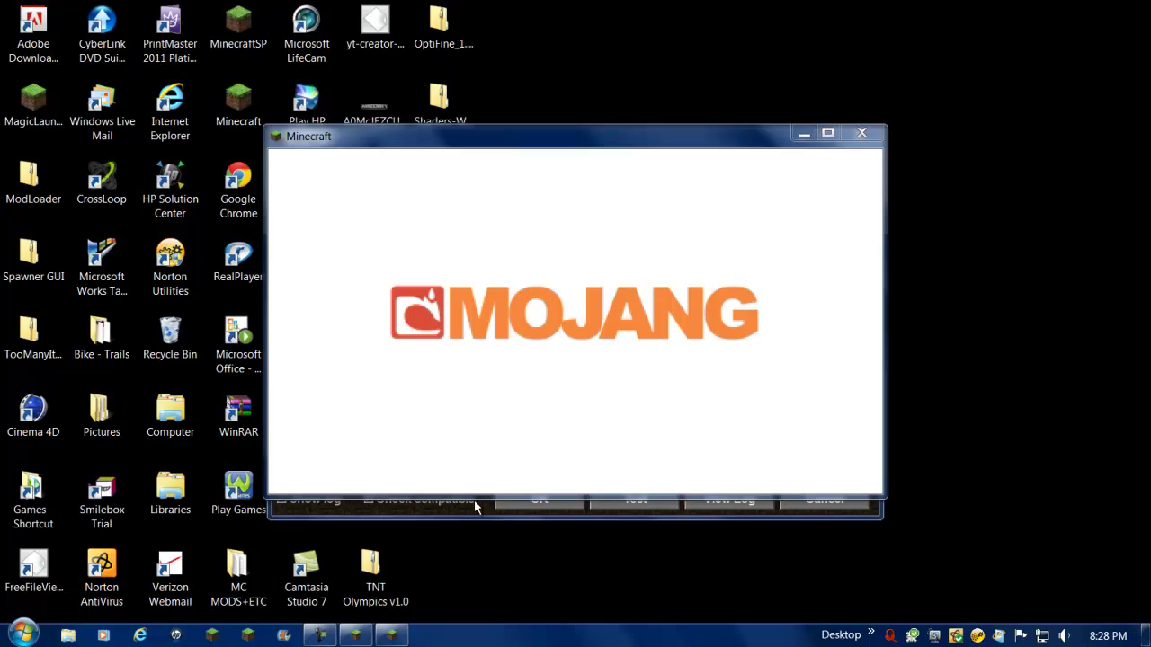
{"action": "mouse_move", "coordinate": [391, 635]}
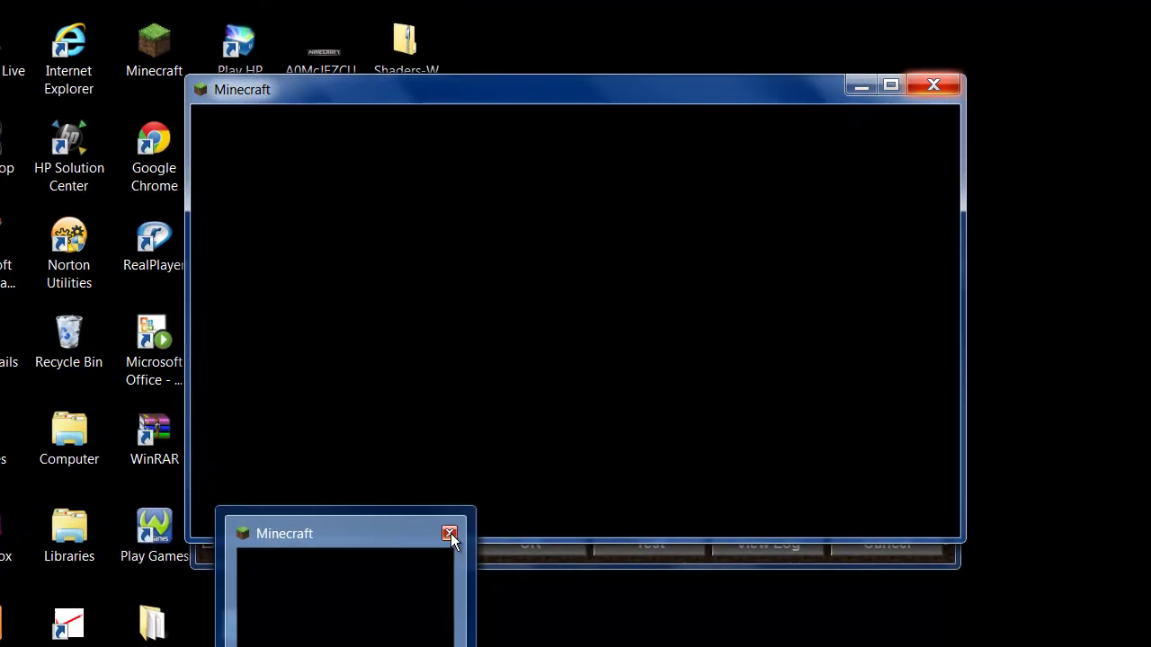
{"action": "left_click", "coordinate": [449, 535]}
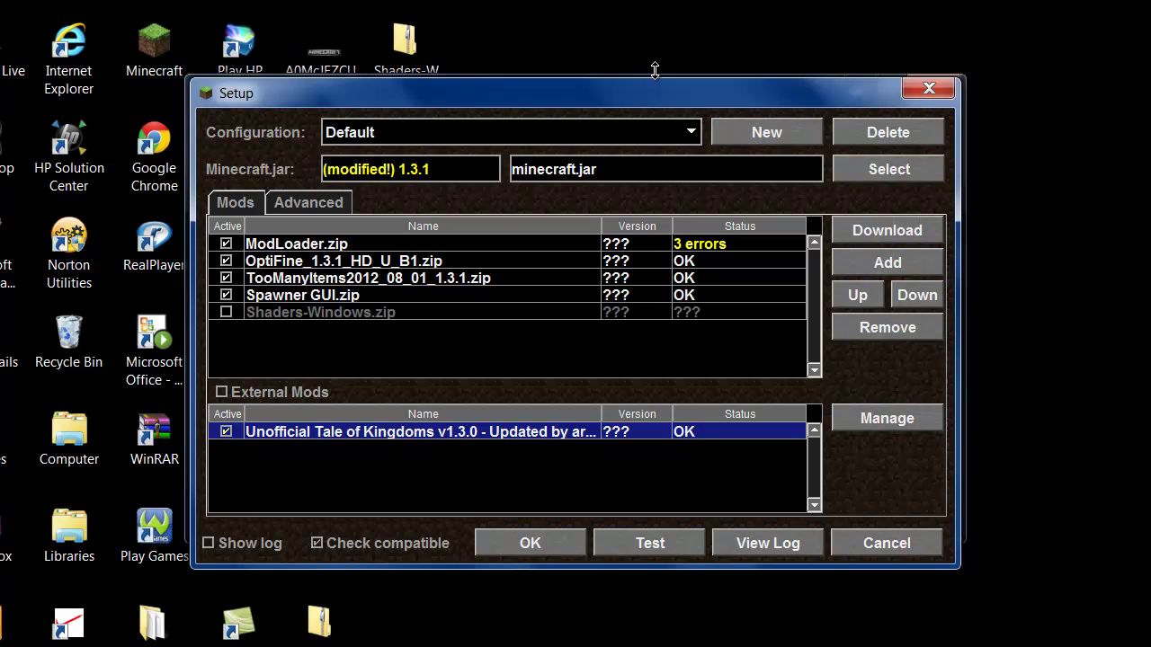
Step: Check the configuration list, keep Default selected, and cancel the setup to return to the launcher's main window
{"action": "left_click", "coordinate": [663, 131]}
{"action": "left_click", "coordinate": [664, 131]}
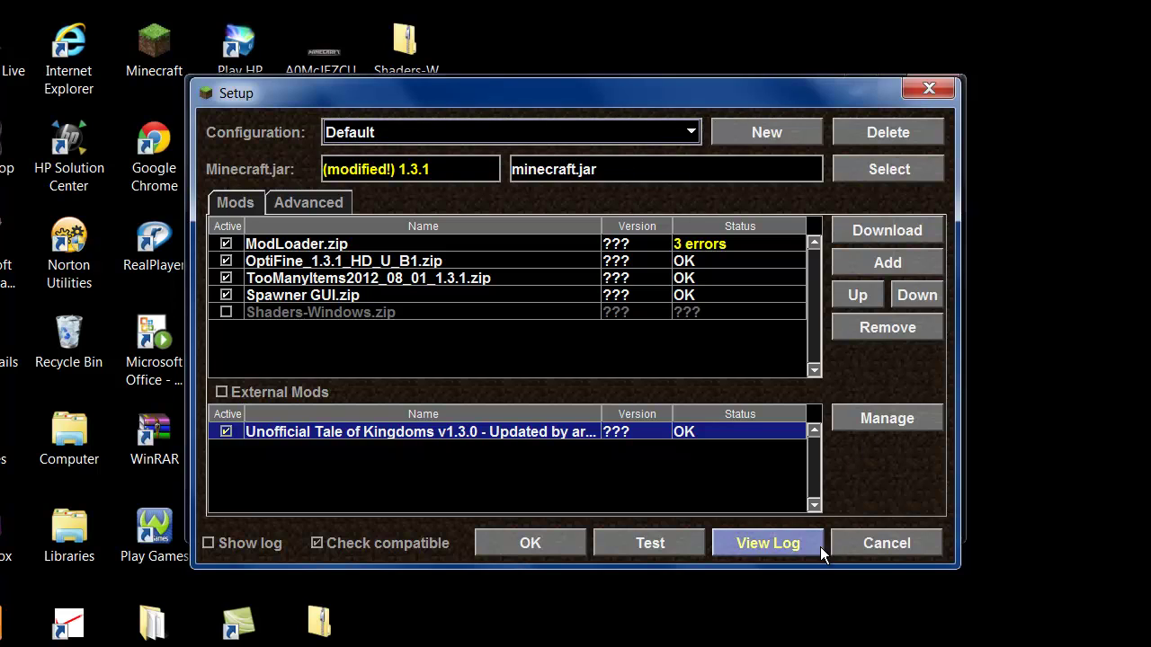
{"action": "left_click", "coordinate": [881, 545]}
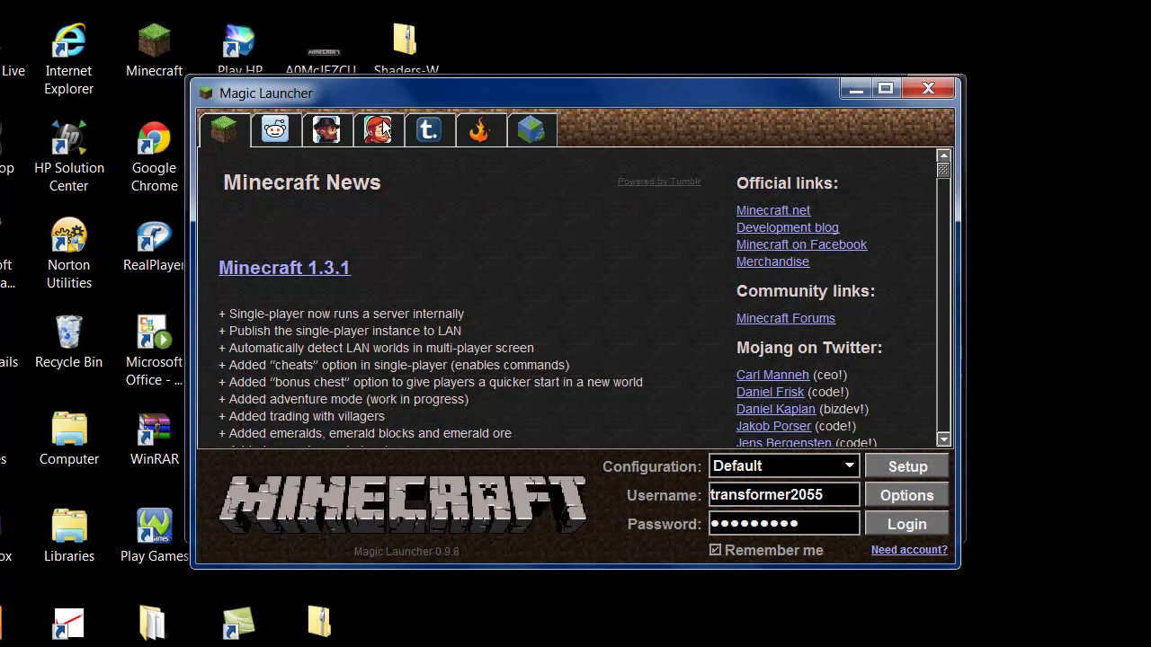
Step: View the Minecraft Wiki links, and read the news page's articles on the 1.3.2 update and MineTV Episode 3
{"action": "left_click", "coordinate": [553, 136]}
{"action": "left_click", "coordinate": [477, 144]}
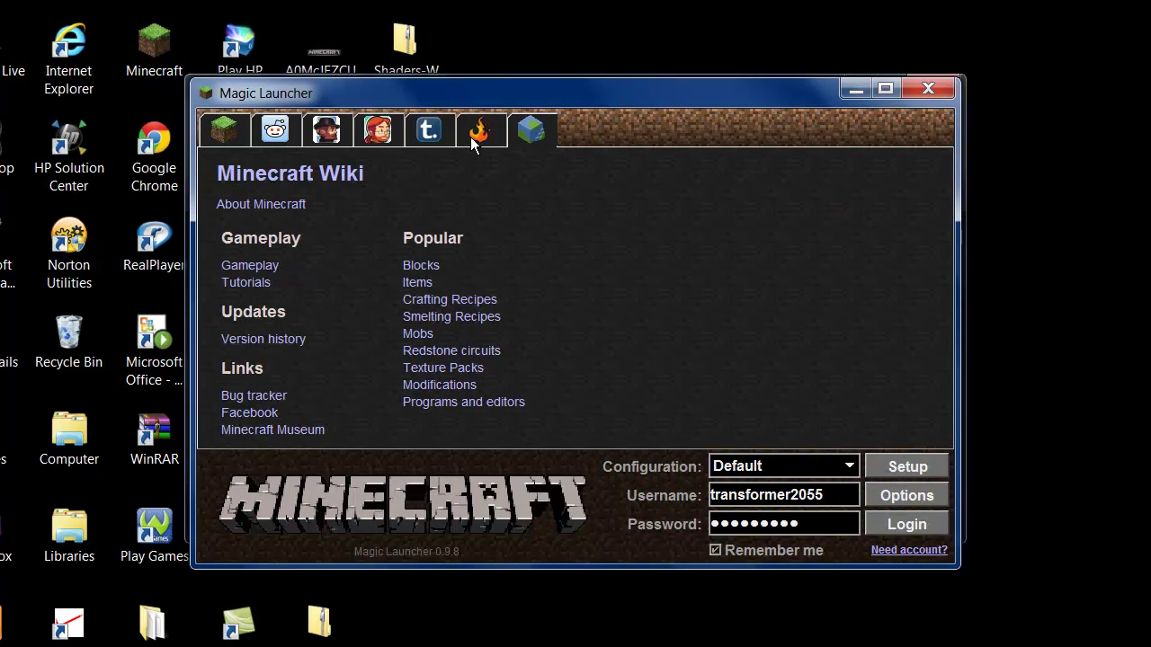
{"action": "scroll", "coordinate": [543, 304], "scroll_direction": "down", "scroll_amount": 3}
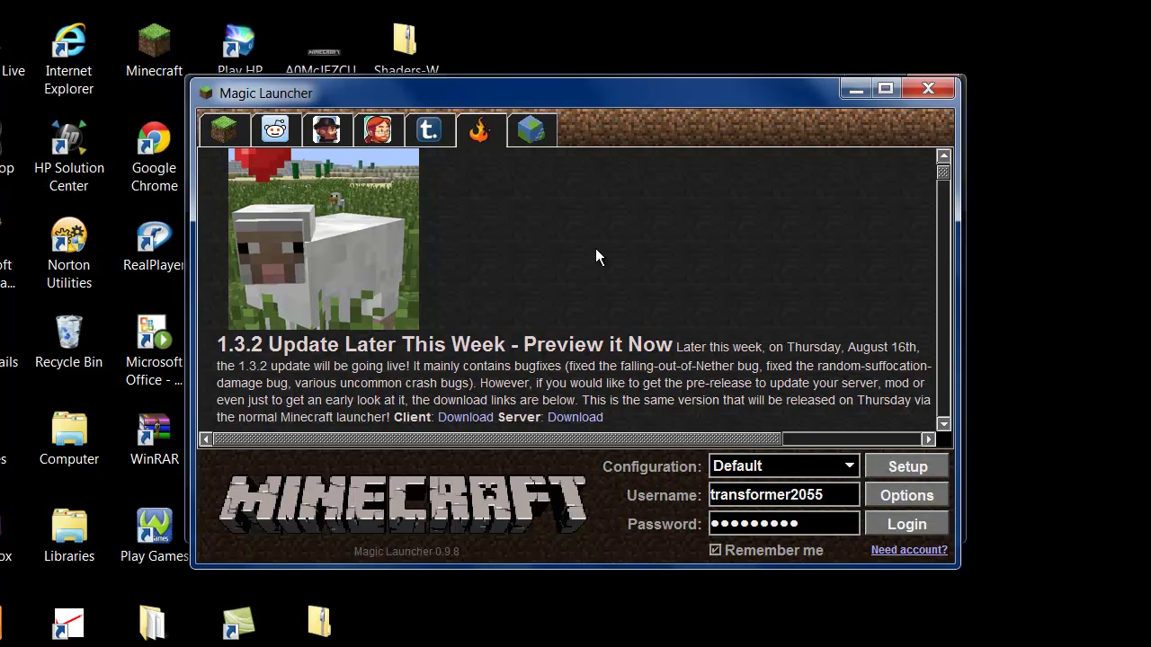
{"action": "scroll", "coordinate": [593, 257], "scroll_direction": "down", "scroll_amount": 5}
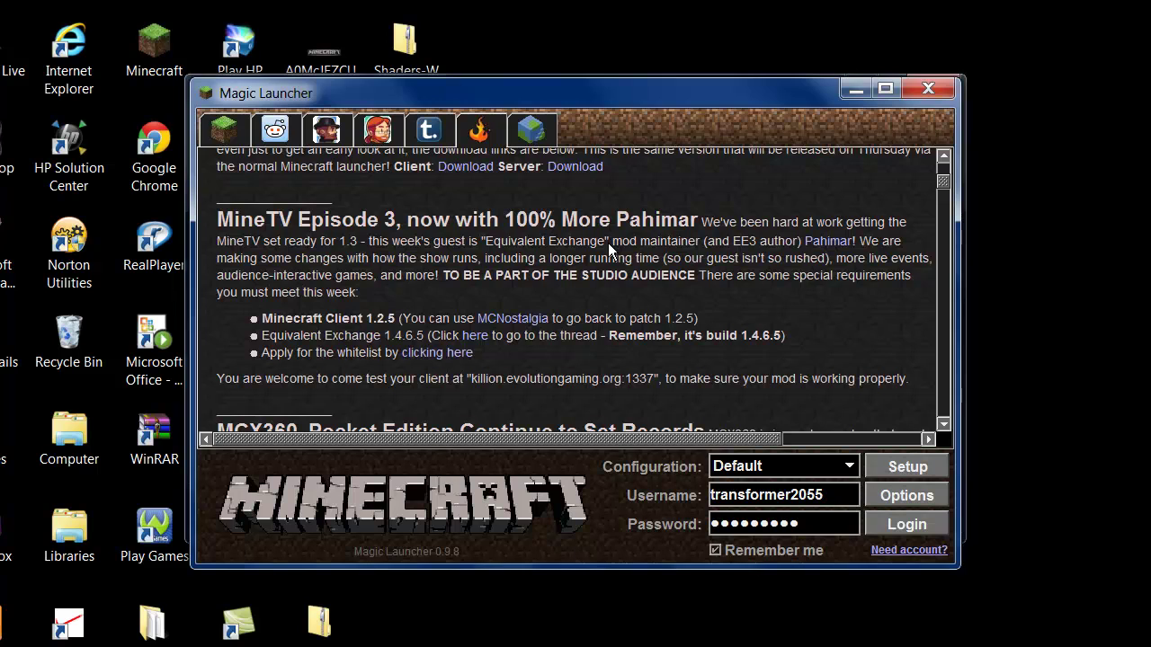
{"action": "scroll", "coordinate": [608, 242], "scroll_direction": "up", "scroll_amount": 2}
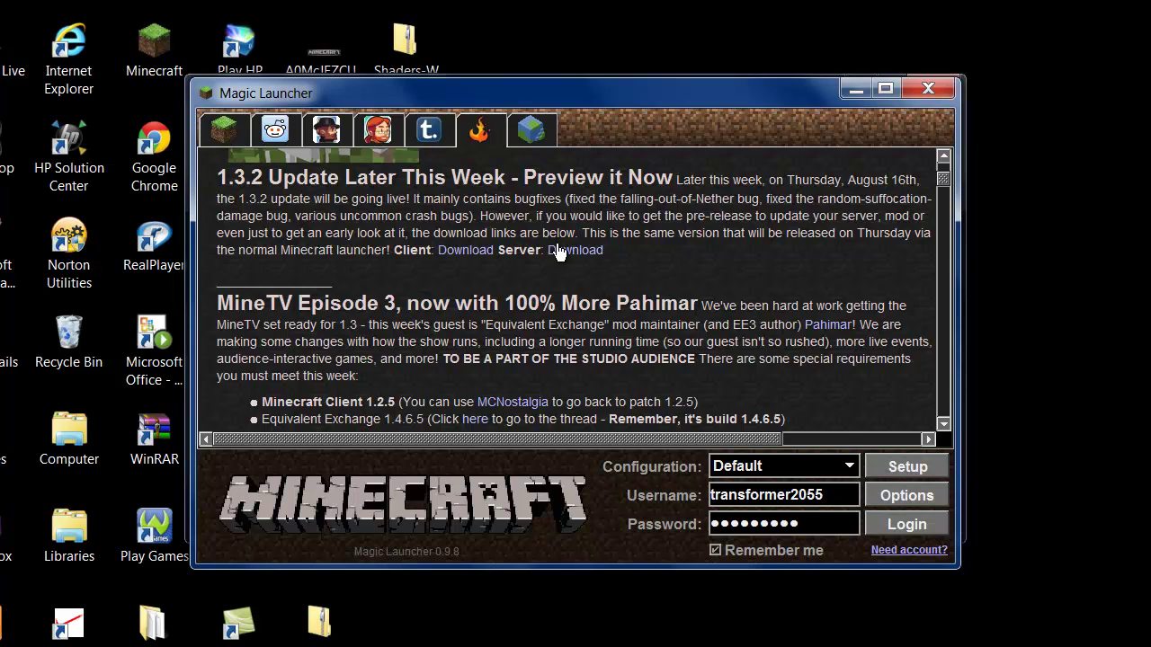
{"action": "scroll", "coordinate": [531, 292], "scroll_direction": "up", "scroll_amount": 6}
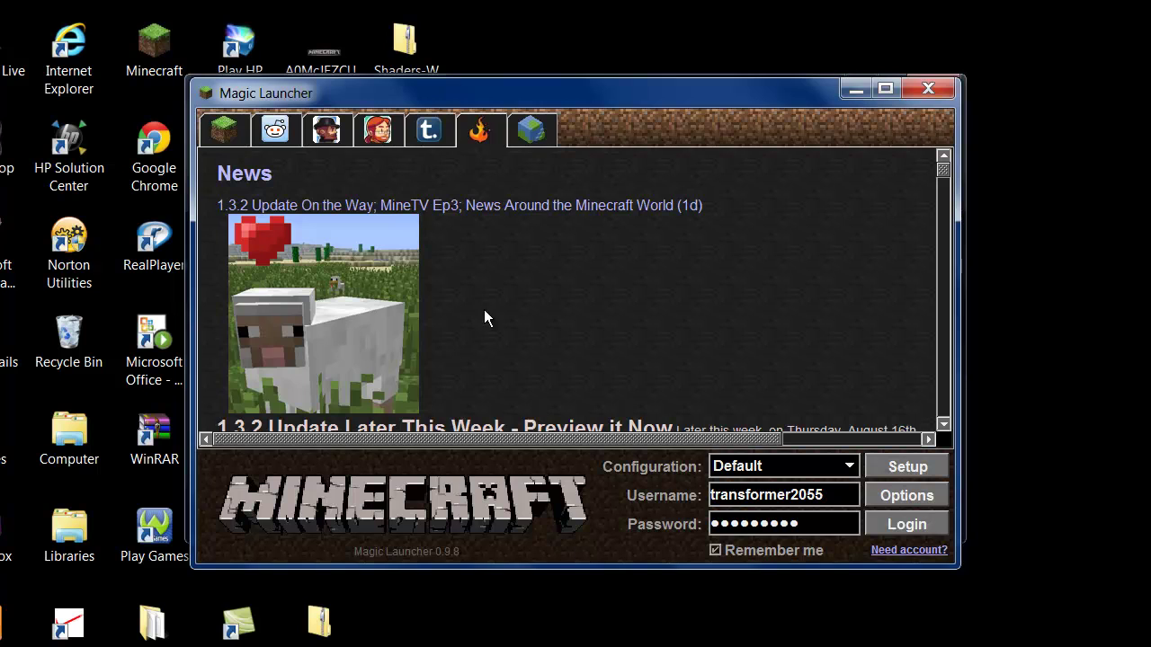
Step: Return to the Minecraft News page, review the Minecraft 1.3.1 change list, and dismiss the Windows color scheme prompt
{"action": "left_click", "coordinate": [232, 124]}
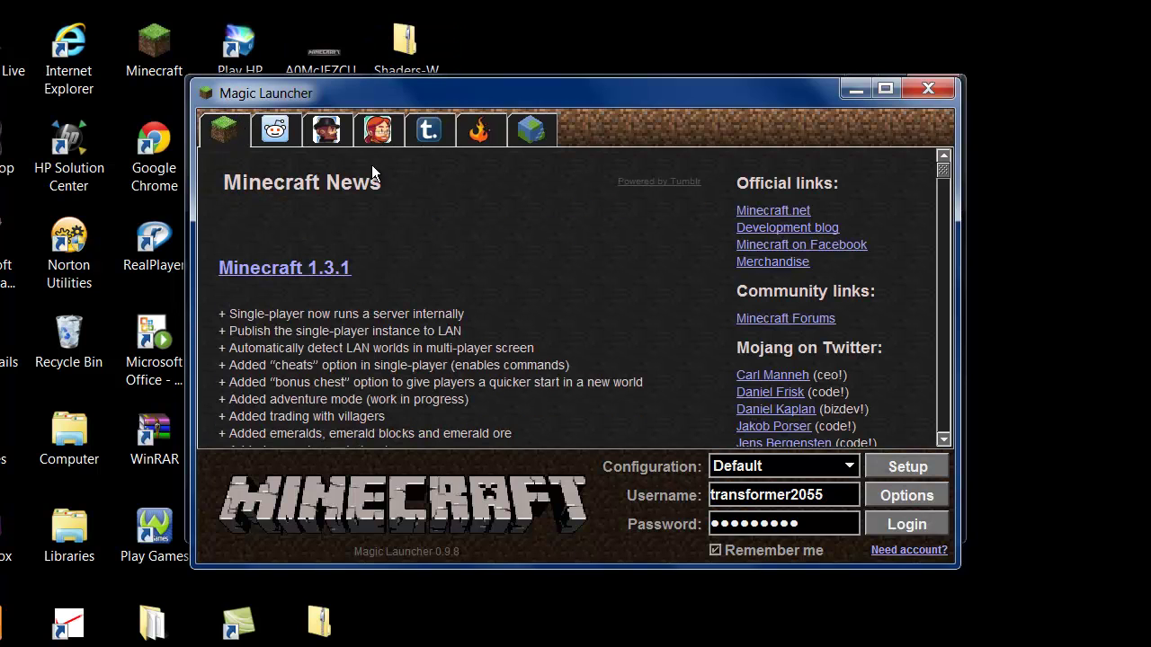
{"action": "scroll", "coordinate": [528, 258], "scroll_direction": "down", "scroll_amount": 7}
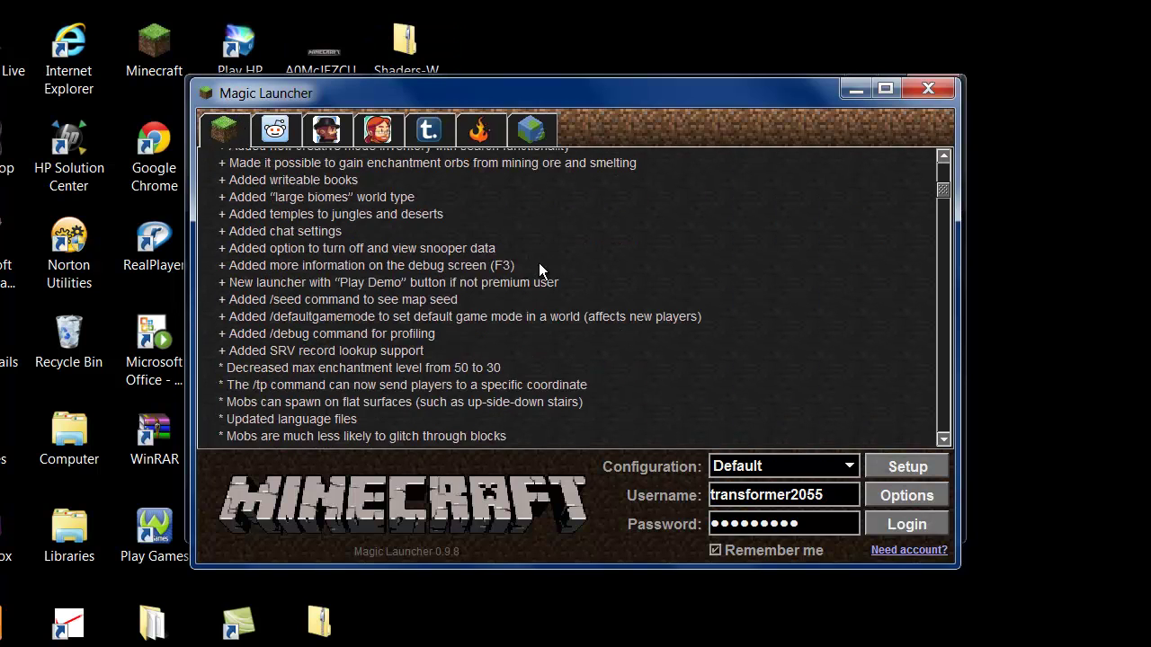
{"action": "scroll", "coordinate": [540, 265], "scroll_direction": "up", "scroll_amount": 7}
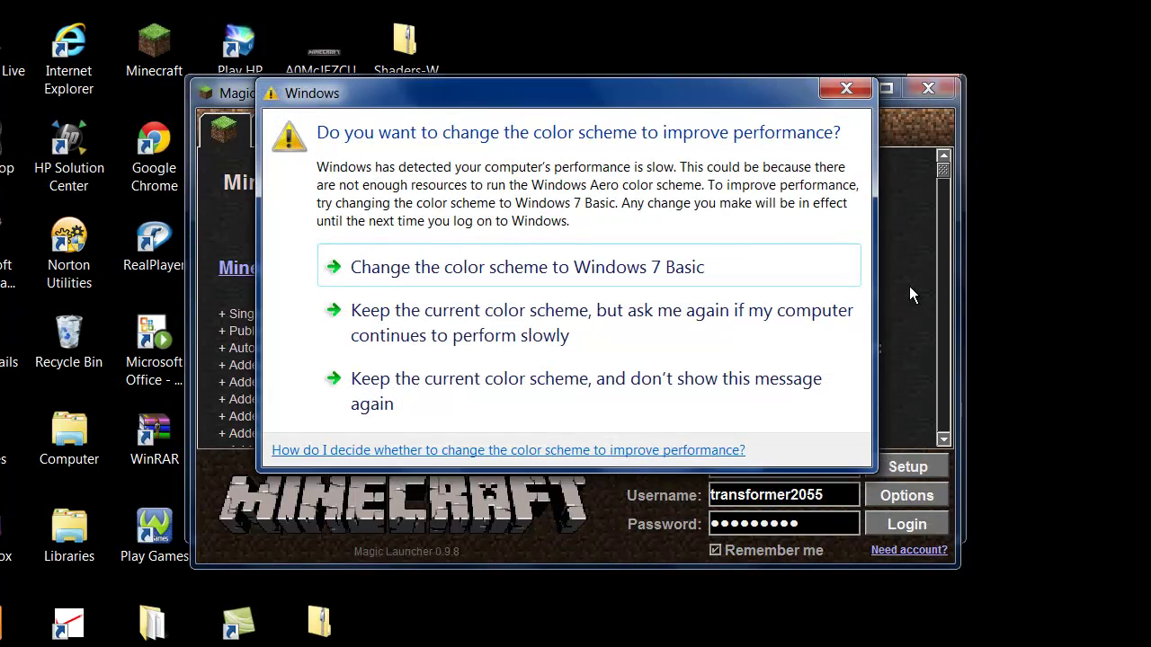
{"action": "left_click", "coordinate": [848, 92]}
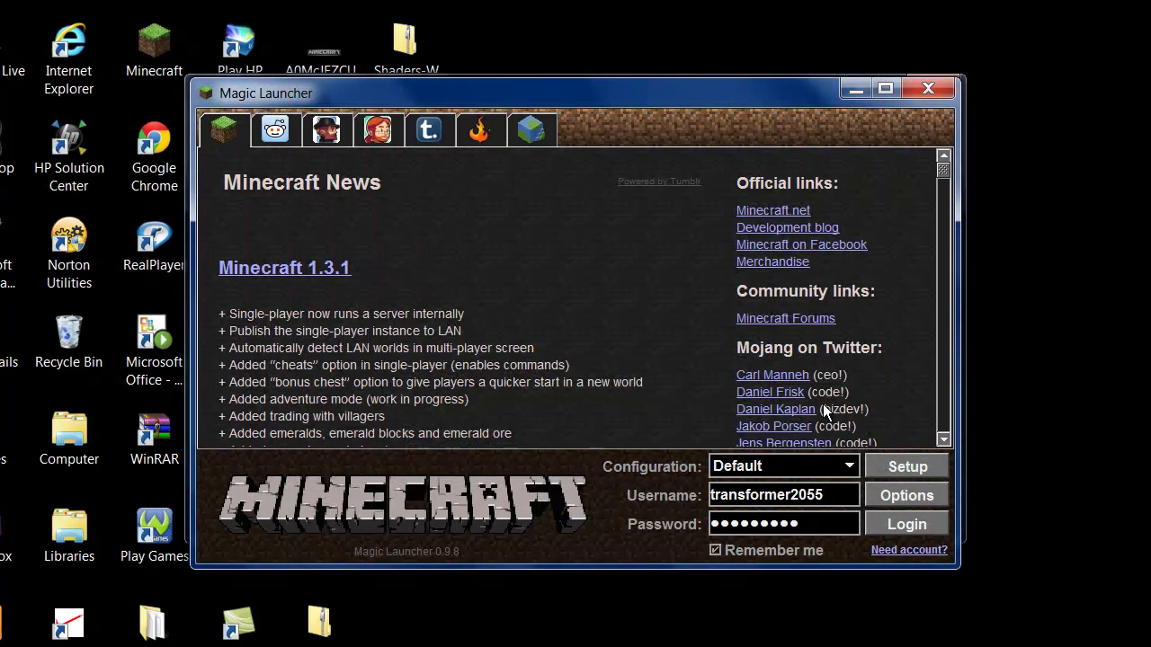